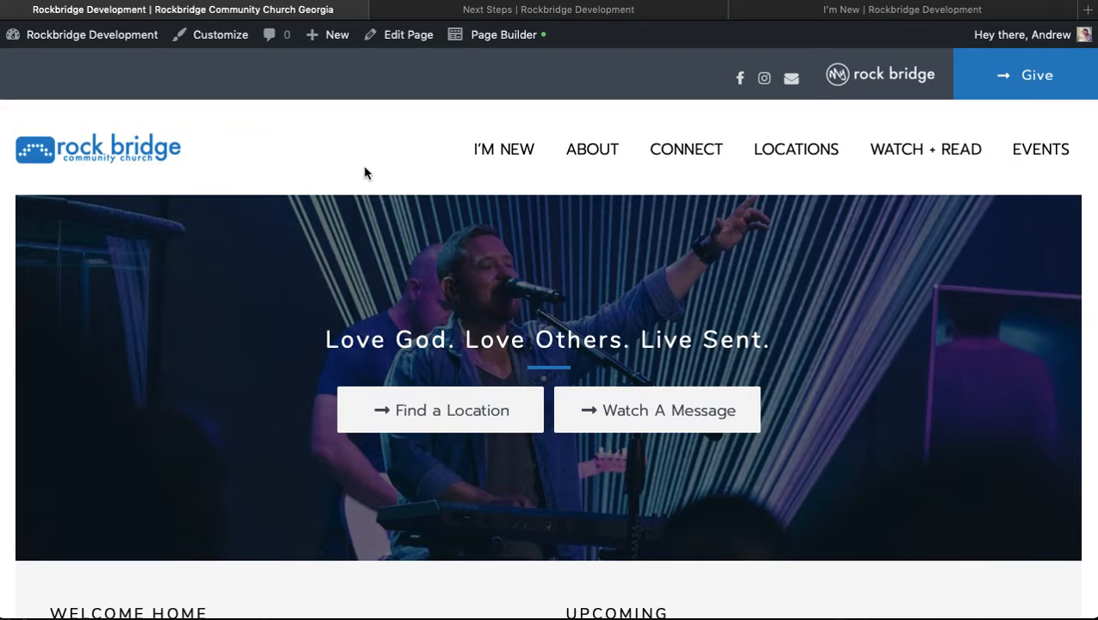
Step: Open the home page in Page Builder and look over its rows, modules and the Welcome Home column's options
mouse_move(503, 36)
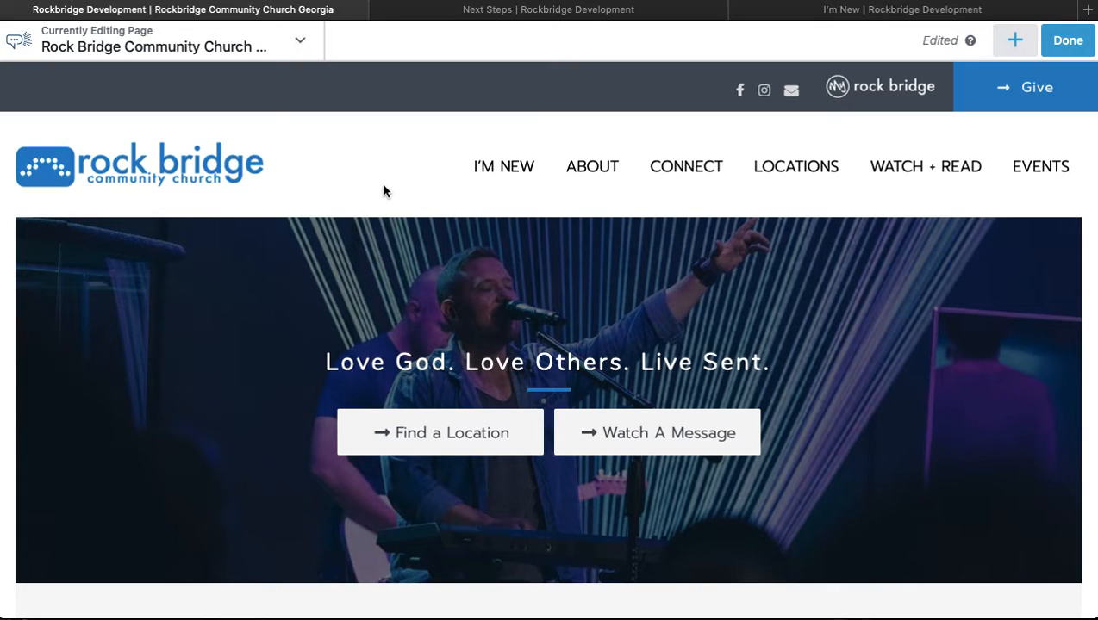
scroll(384, 191, down, 3)
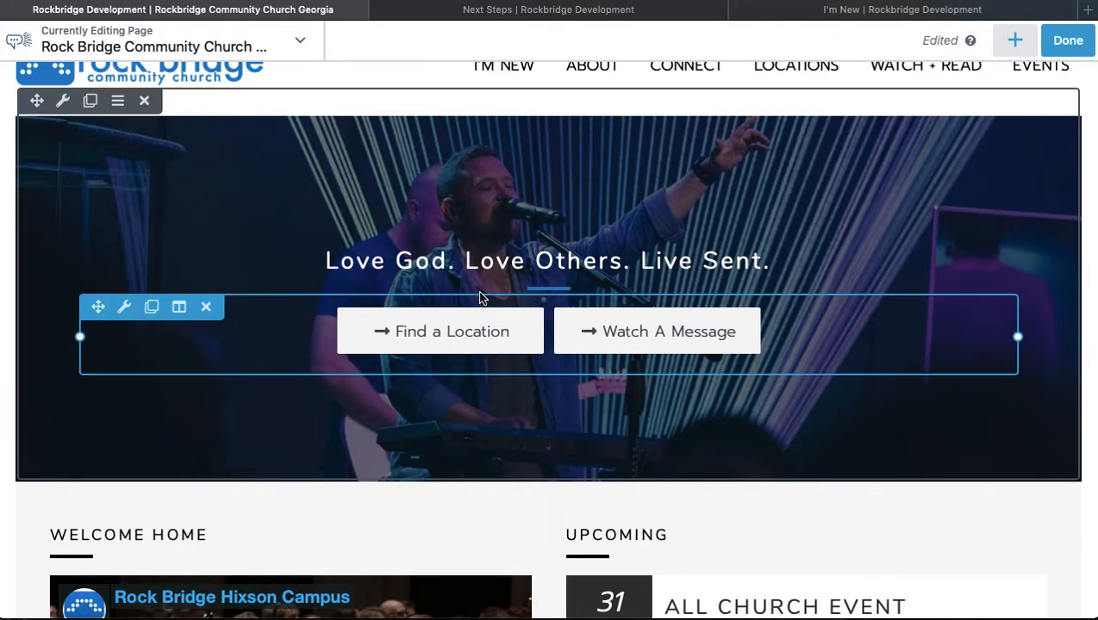
scroll(517, 464, down, 5)
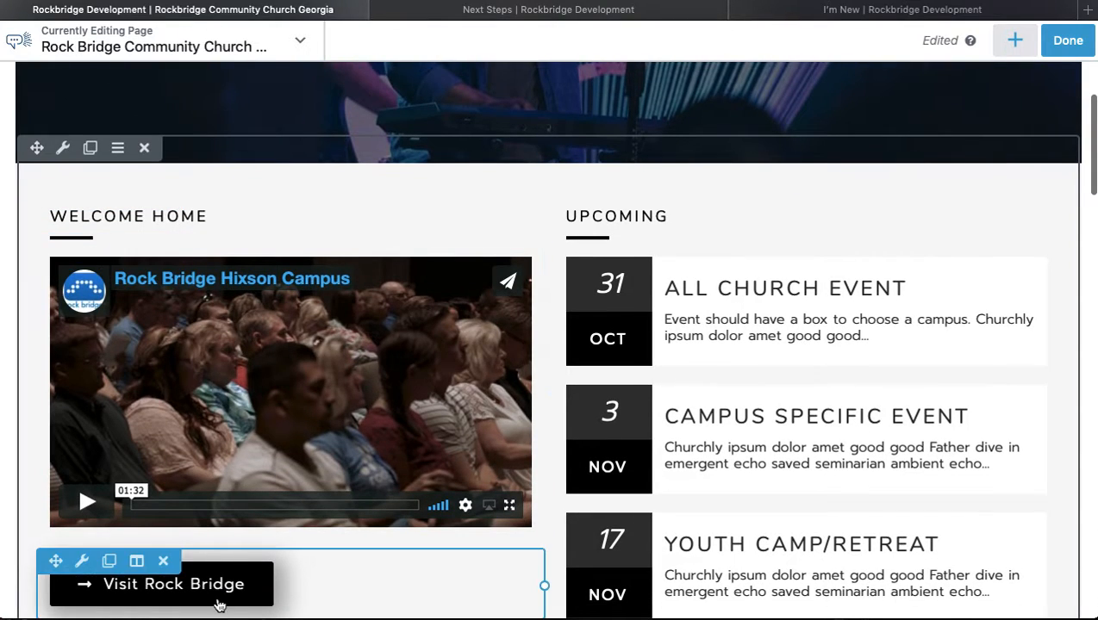
scroll(270, 353, down, 1)
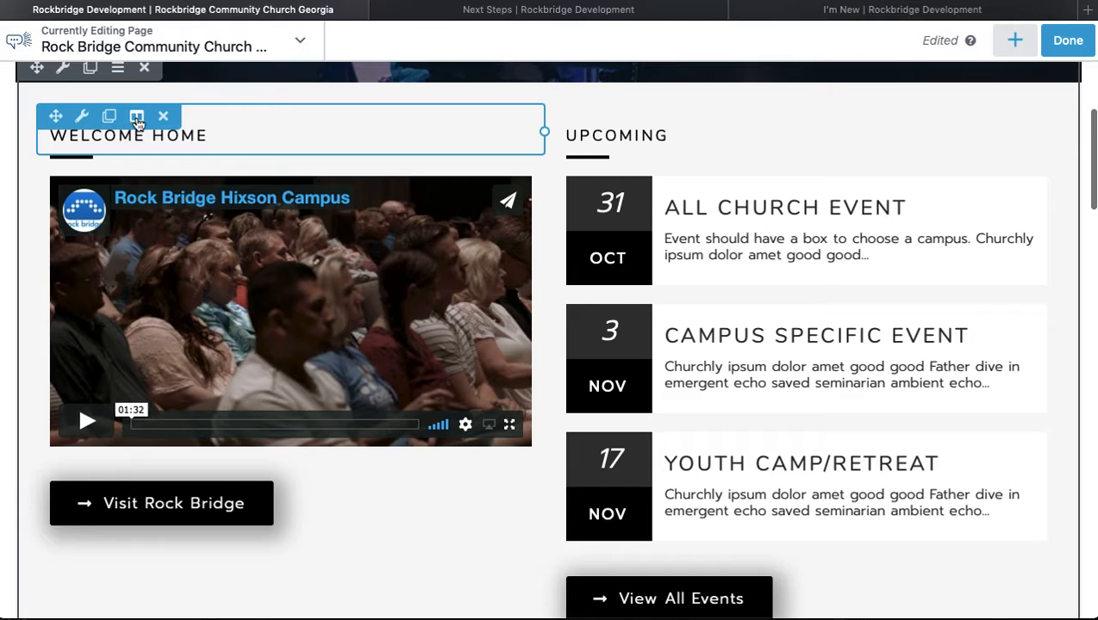
mouse_move(136, 116)
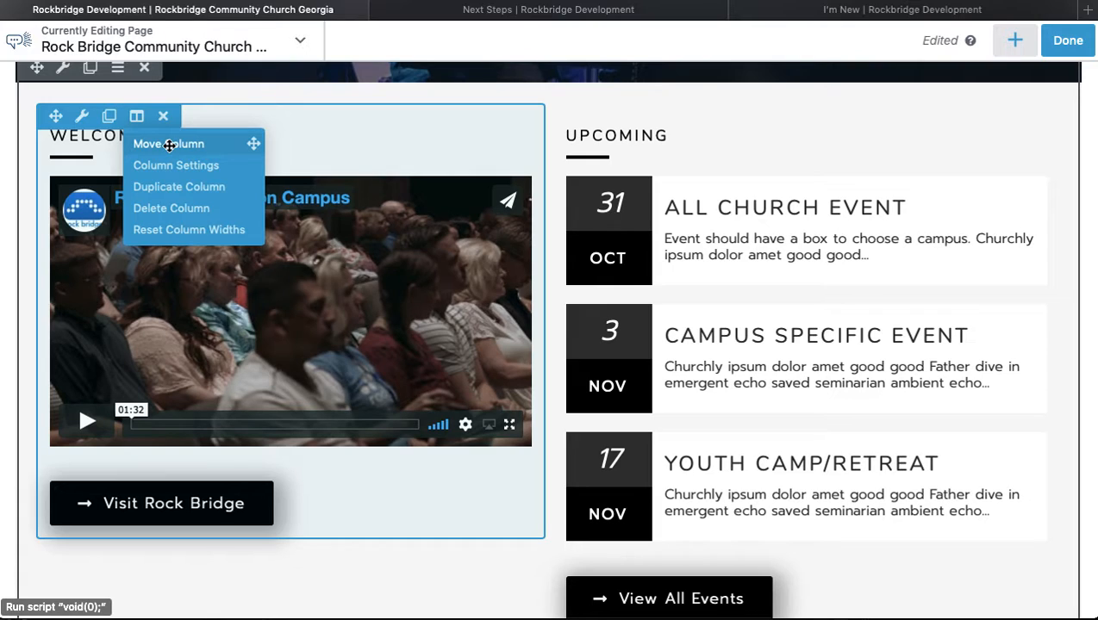
scroll(43, 112, up, 1)
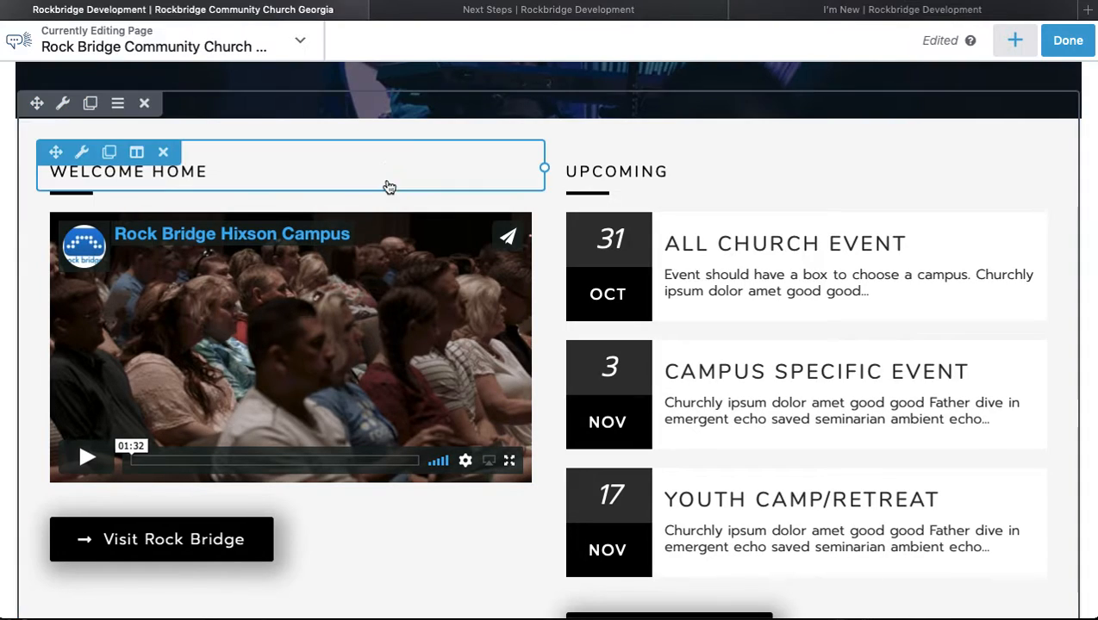
scroll(386, 184, up, 5)
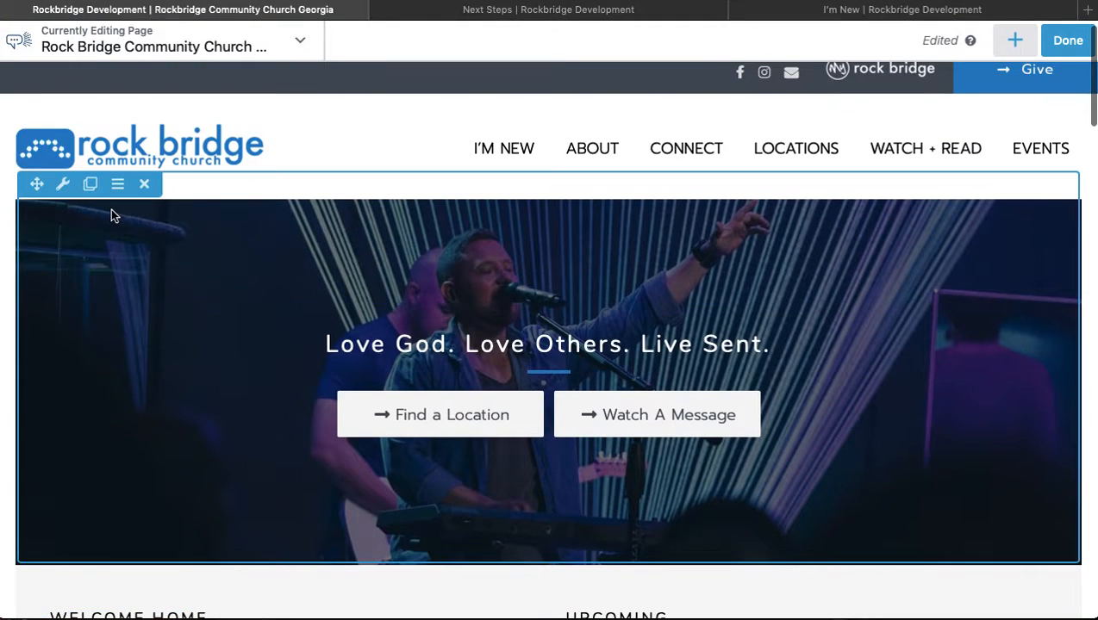
Step: Review the hero row's style, color and background settings and close them without saving
click(65, 185)
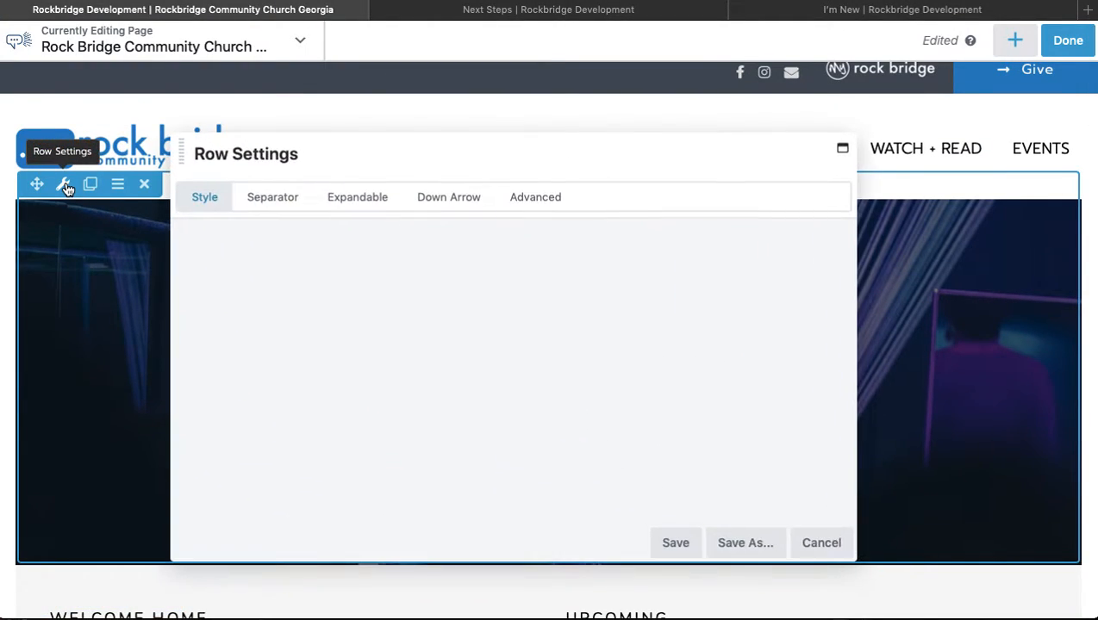
scroll(527, 351, down, 2)
scroll(527, 352, down, 5)
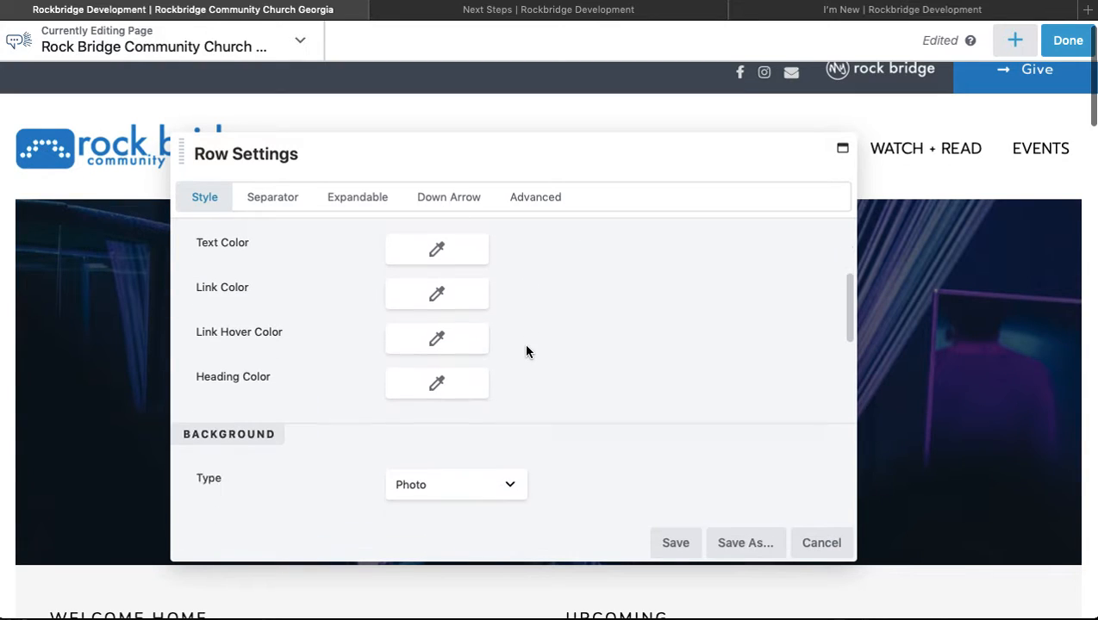
scroll(326, 261, up, 1)
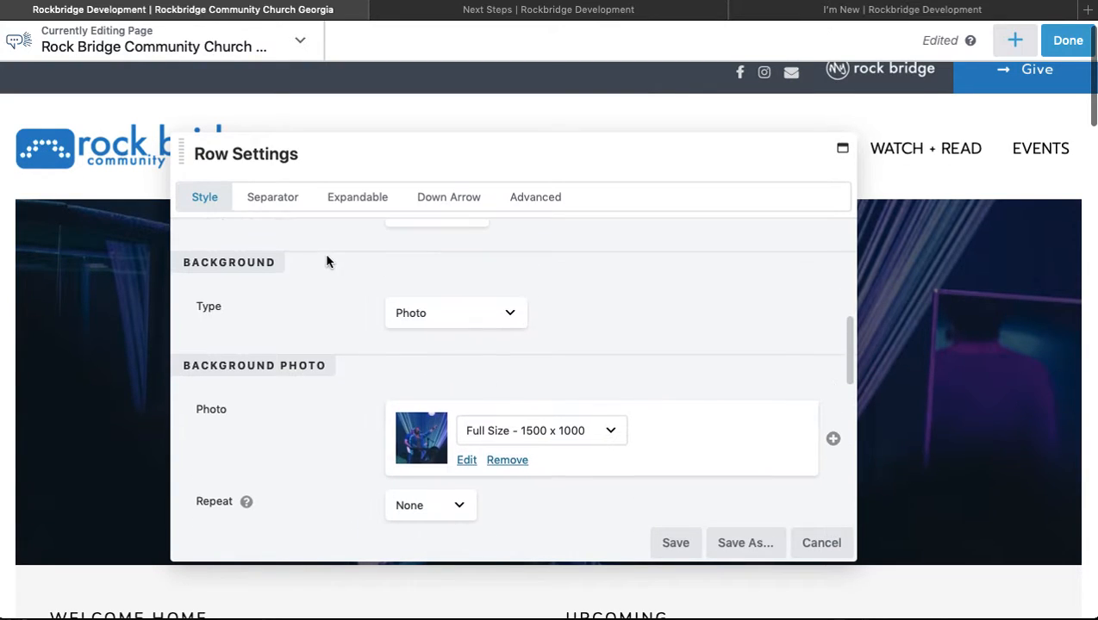
click(809, 545)
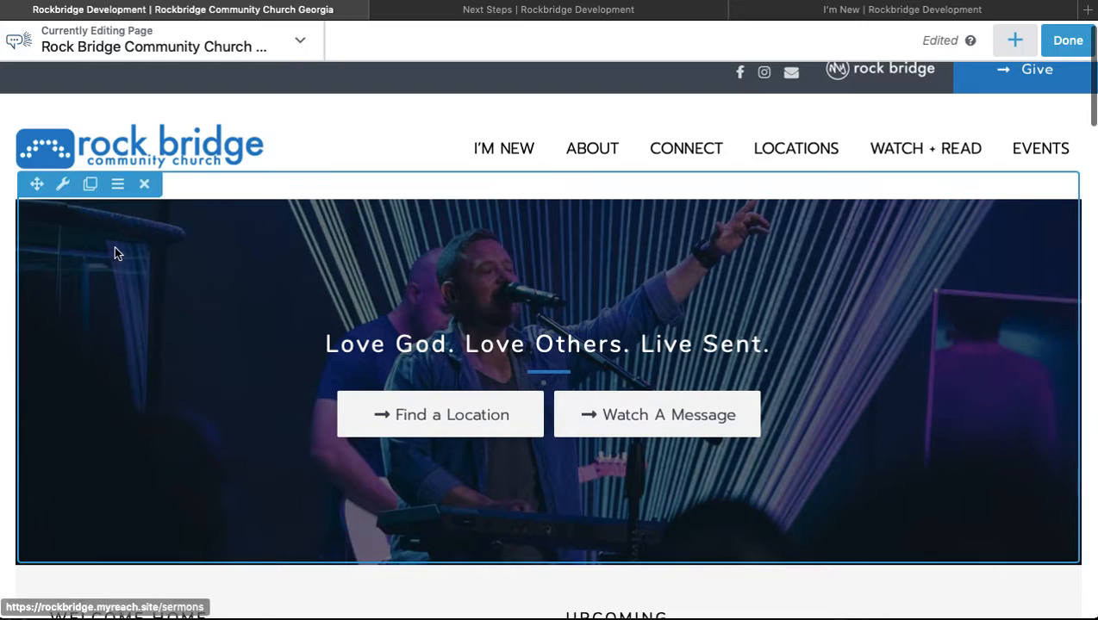
Step: Open the hero row's settings and examine its width, height, background type and background photo options
click(61, 185)
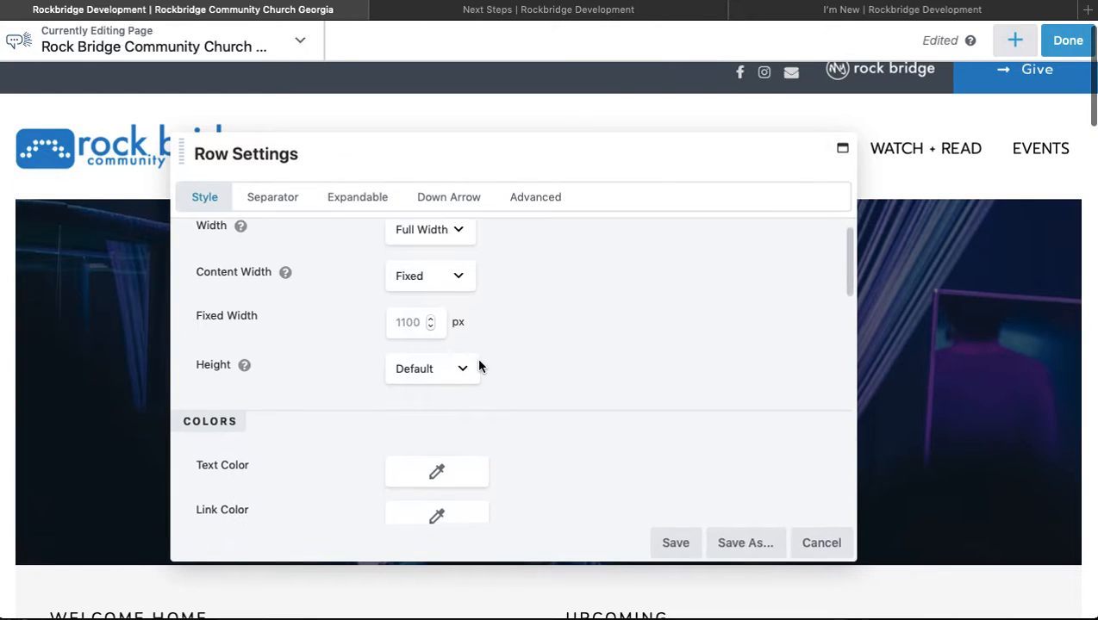
scroll(480, 367, down, 1)
scroll(480, 367, up, 1)
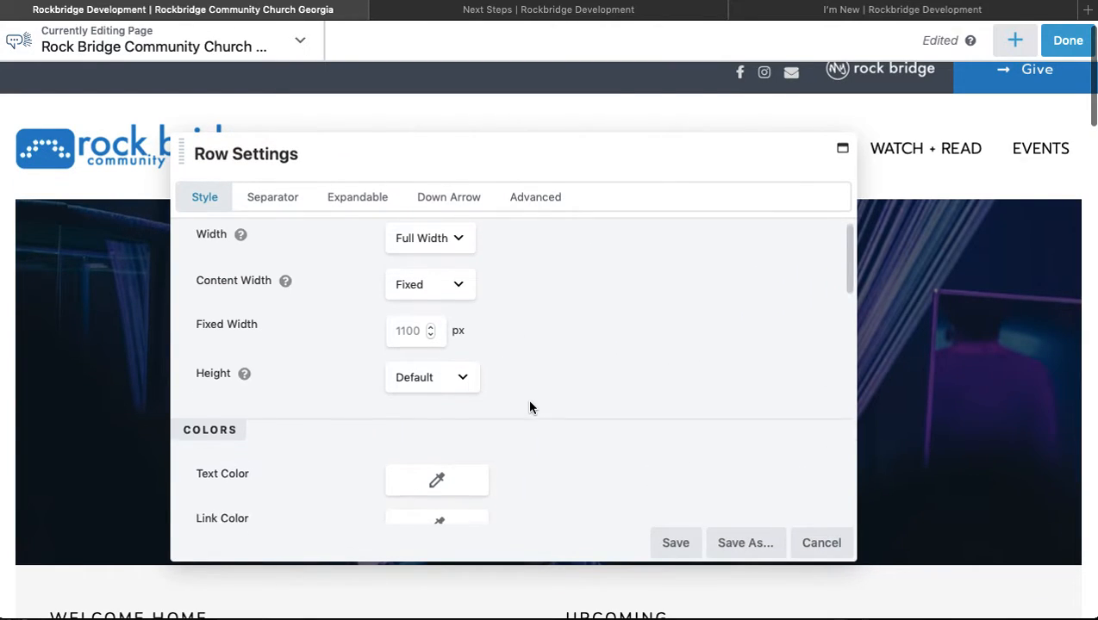
scroll(513, 315, up, 1)
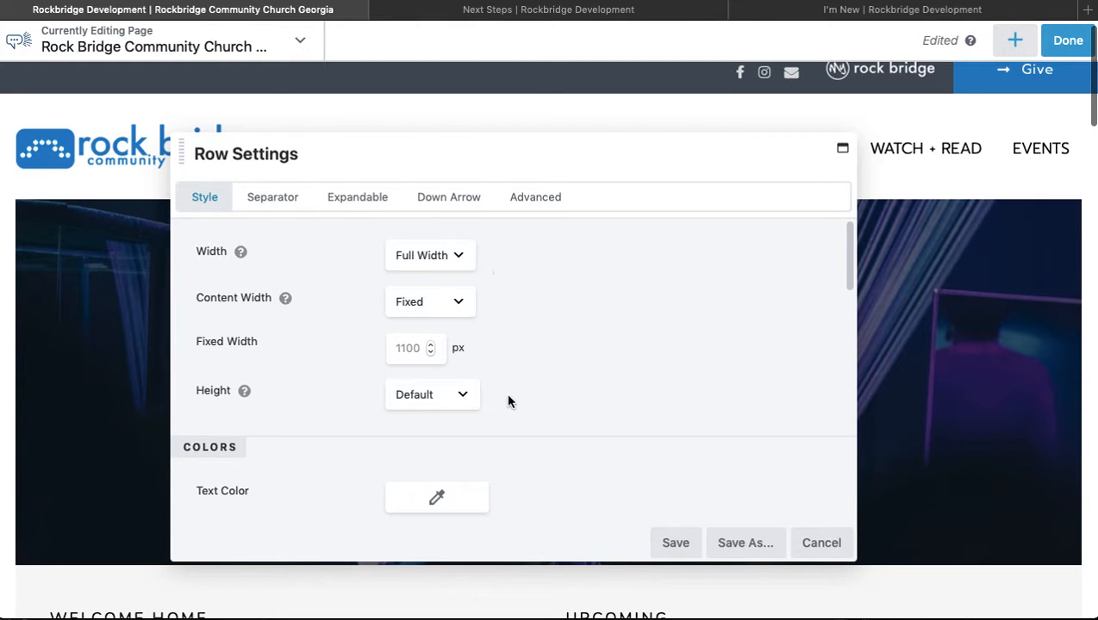
scroll(535, 444, down, 10)
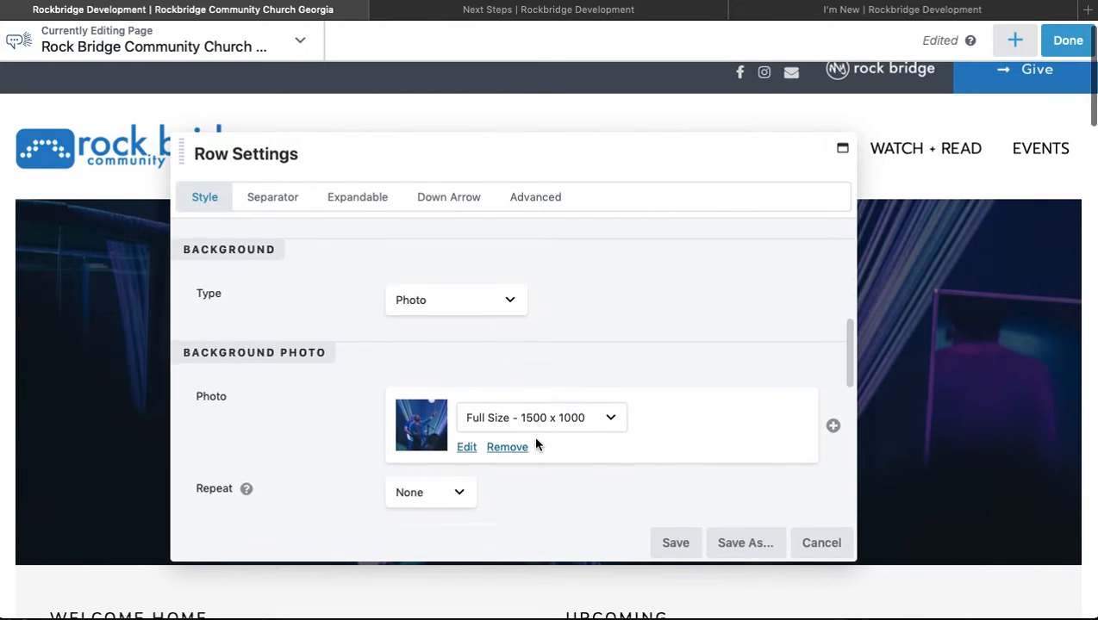
scroll(531, 304, up, 1)
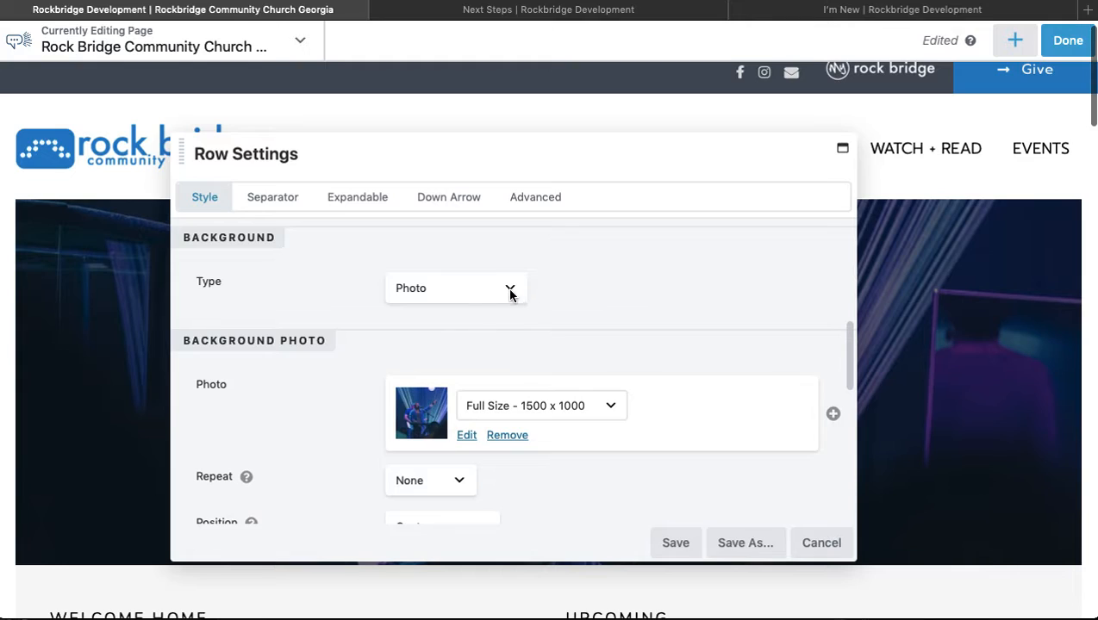
click(509, 294)
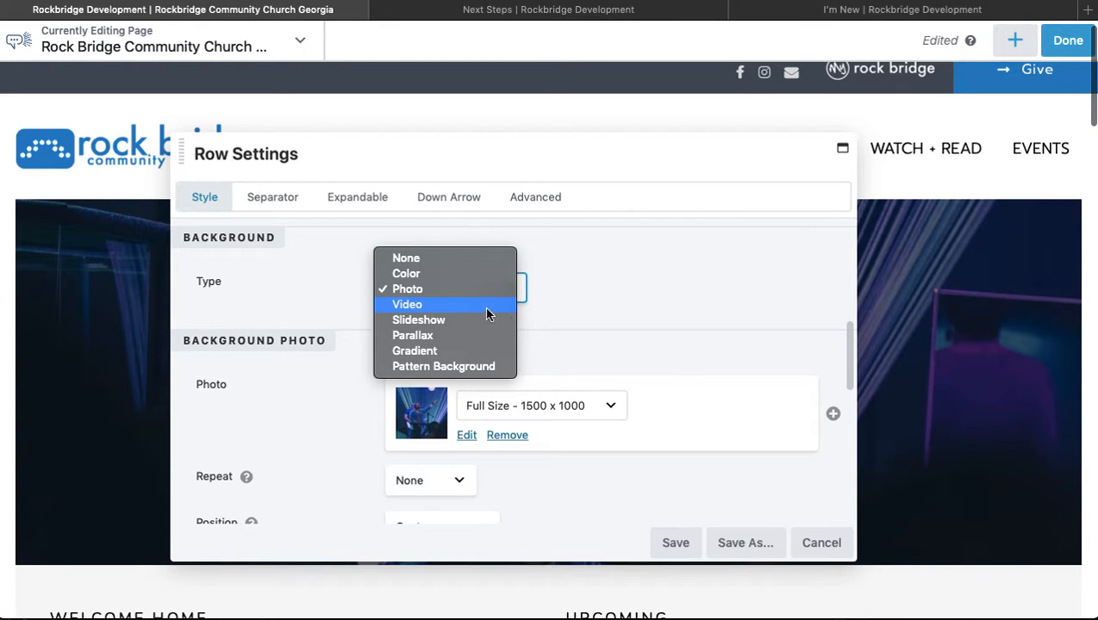
click(617, 308)
scroll(617, 308, down, 3)
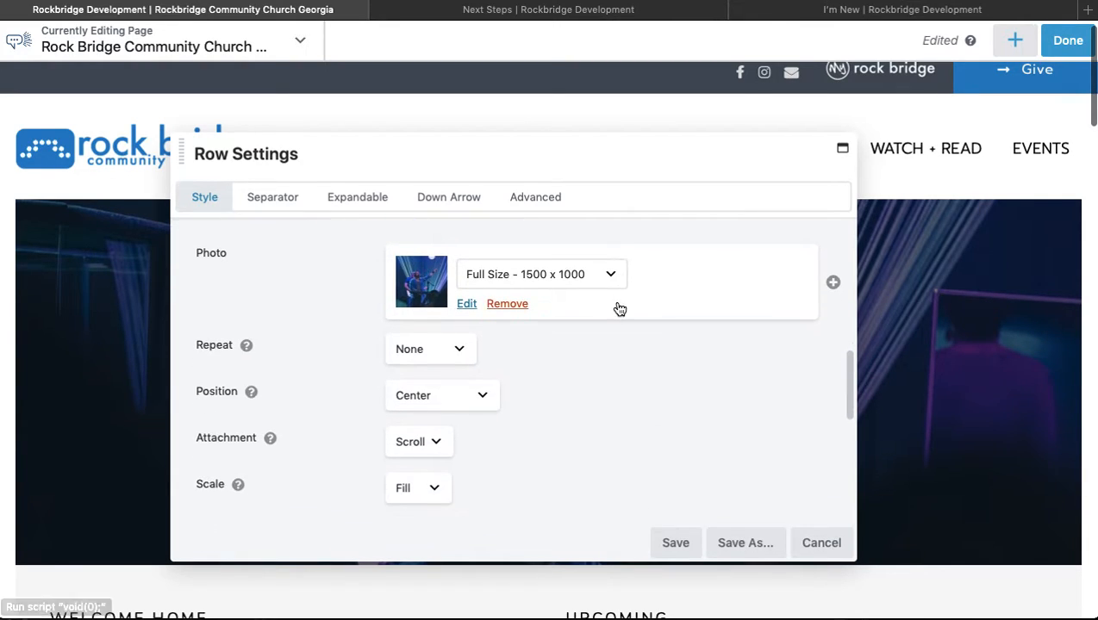
scroll(617, 307, up, 3)
click(488, 308)
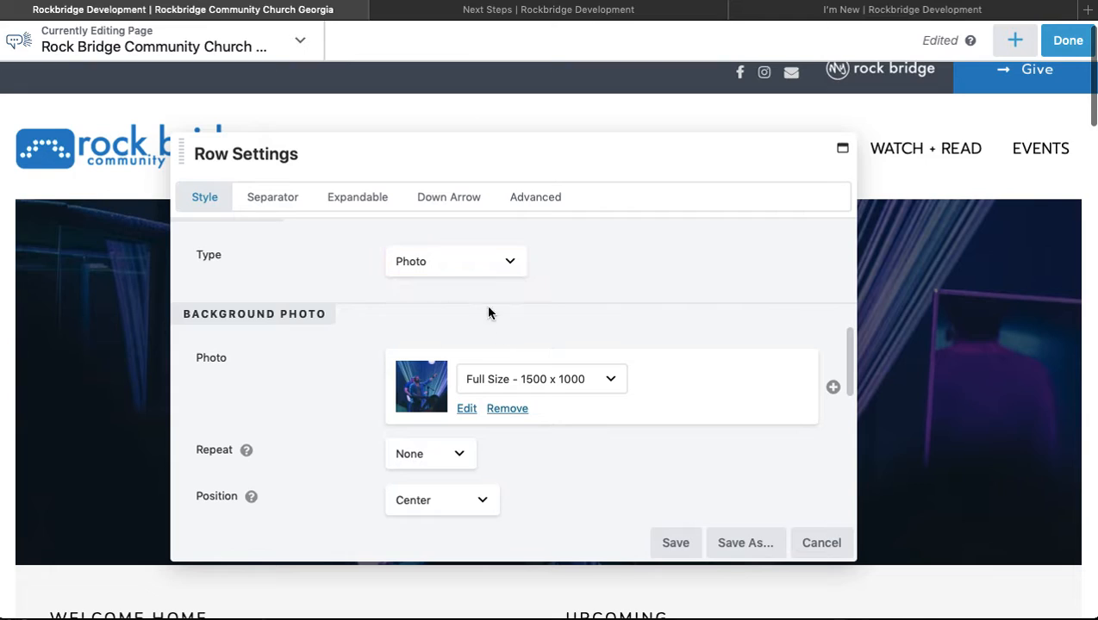
Step: Replace the hero row's background photo with Take-Your-Next-Step-at-Rock-Bridge_res-1.jpg from the media library and save the row
click(467, 409)
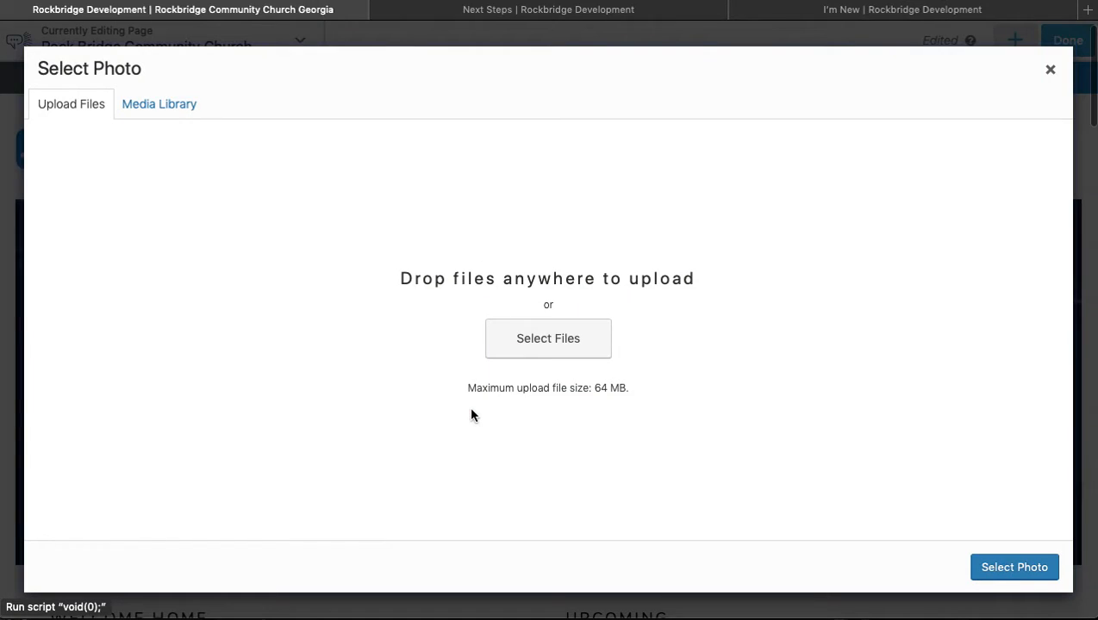
click(162, 107)
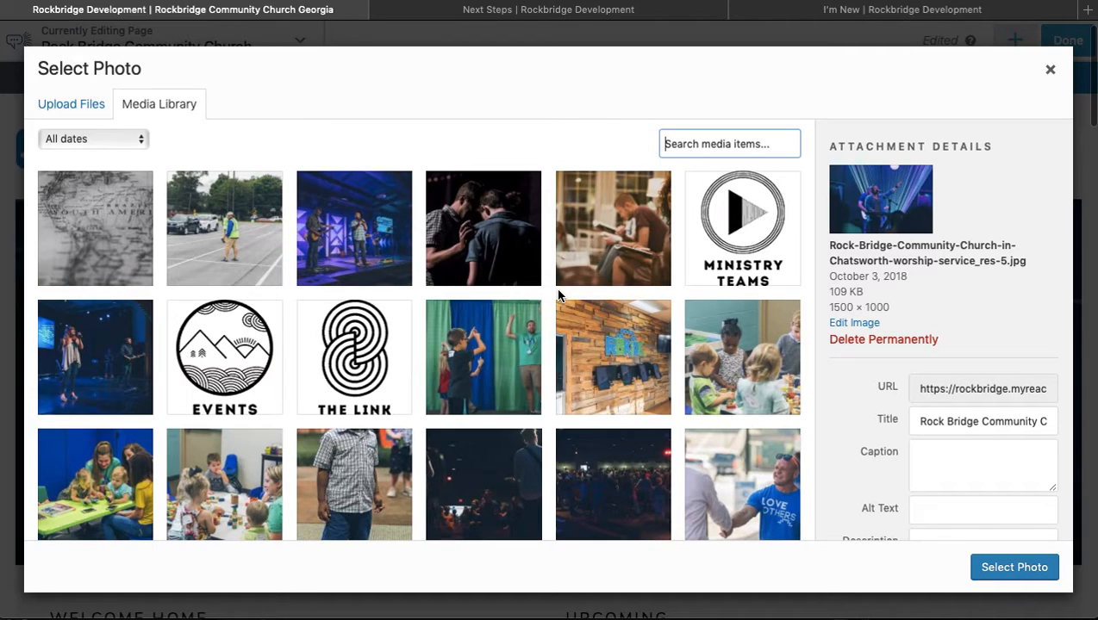
click(373, 225)
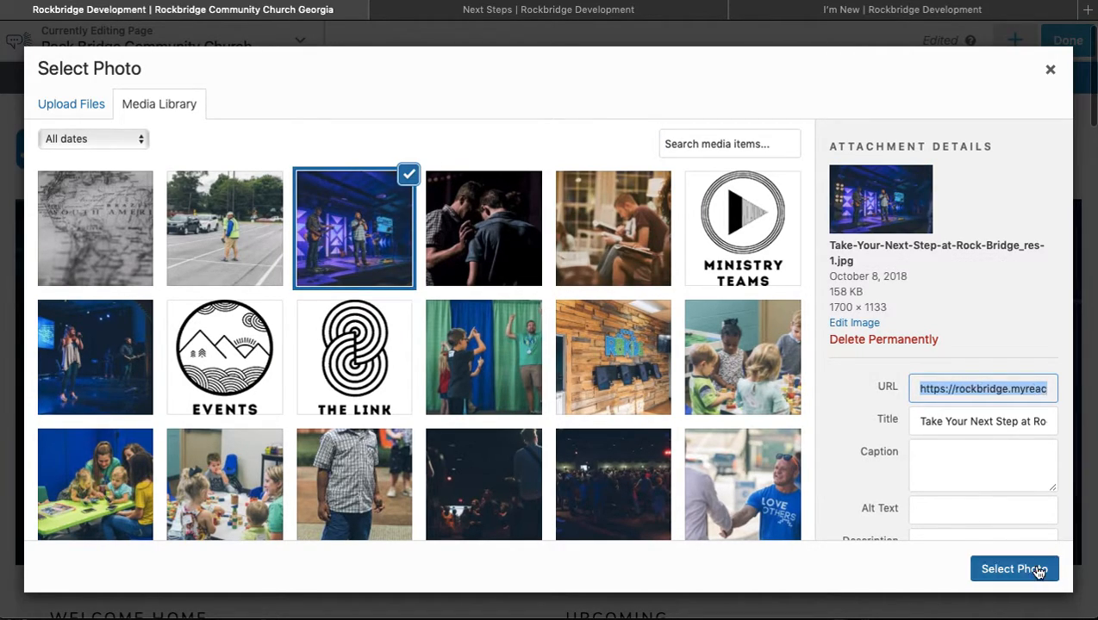
click(1037, 571)
click(683, 543)
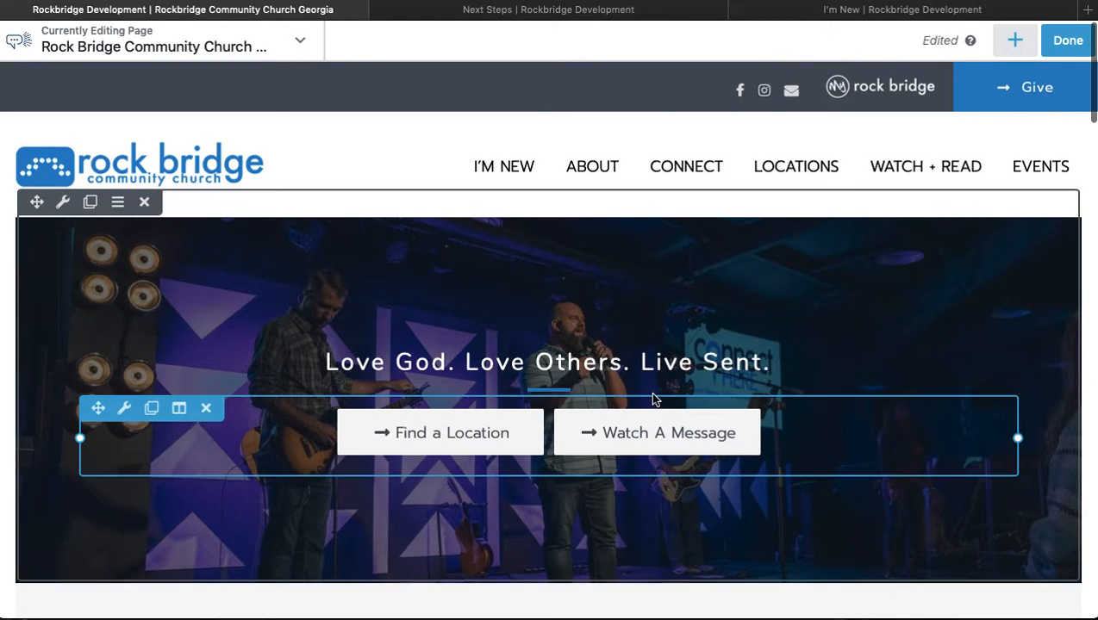
Step: Reopen the hero row's settings and dock their window beside the page so the hero row stays in view
click(63, 202)
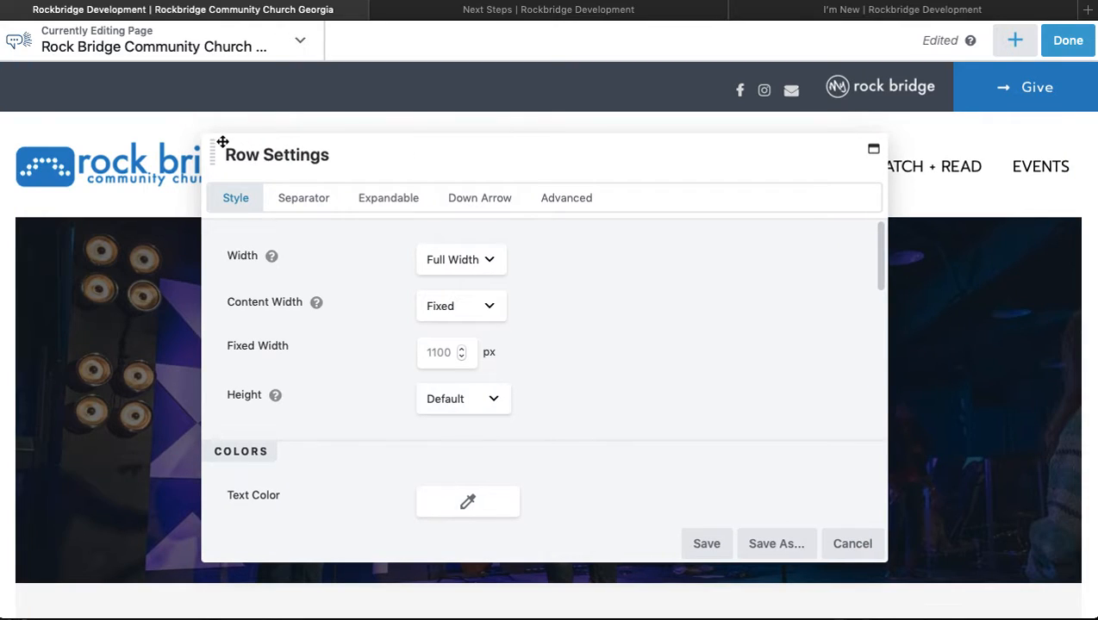
drag(224, 145, 1068, 163)
scroll(715, 372, down, 3)
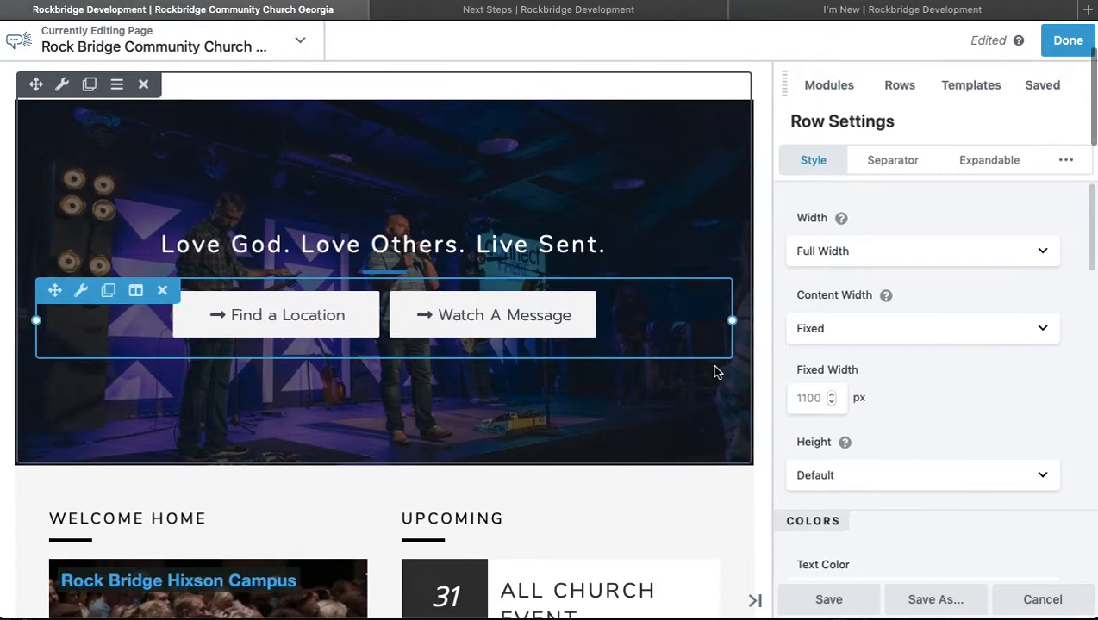
Step: Set the hero row's background overlay color to the blue preset #117ec2
scroll(952, 447, down, 6)
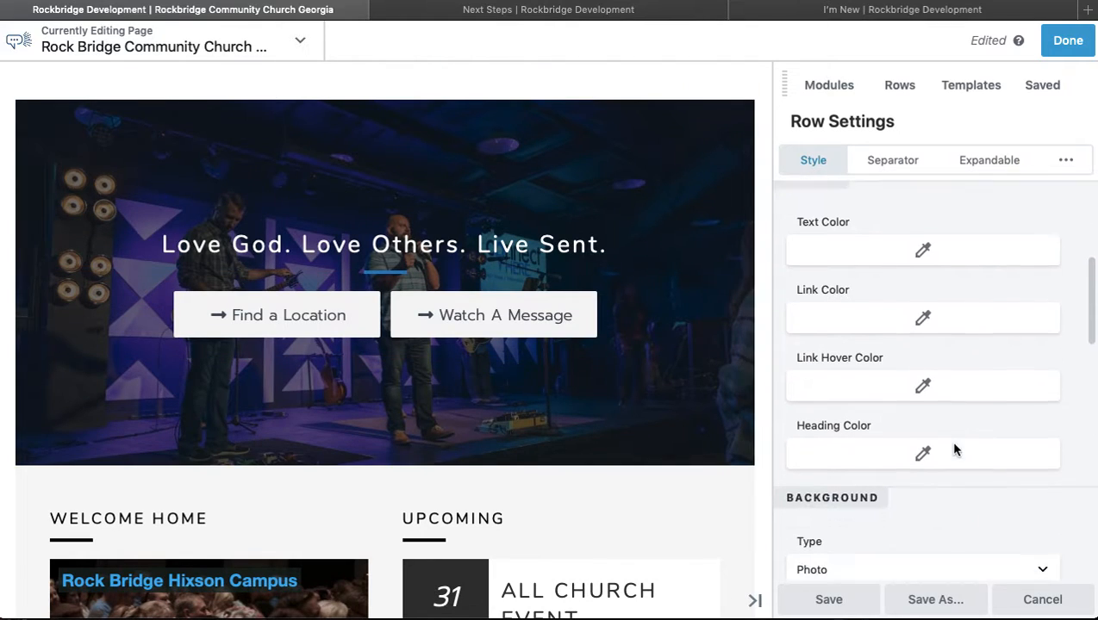
scroll(953, 448, down, 10)
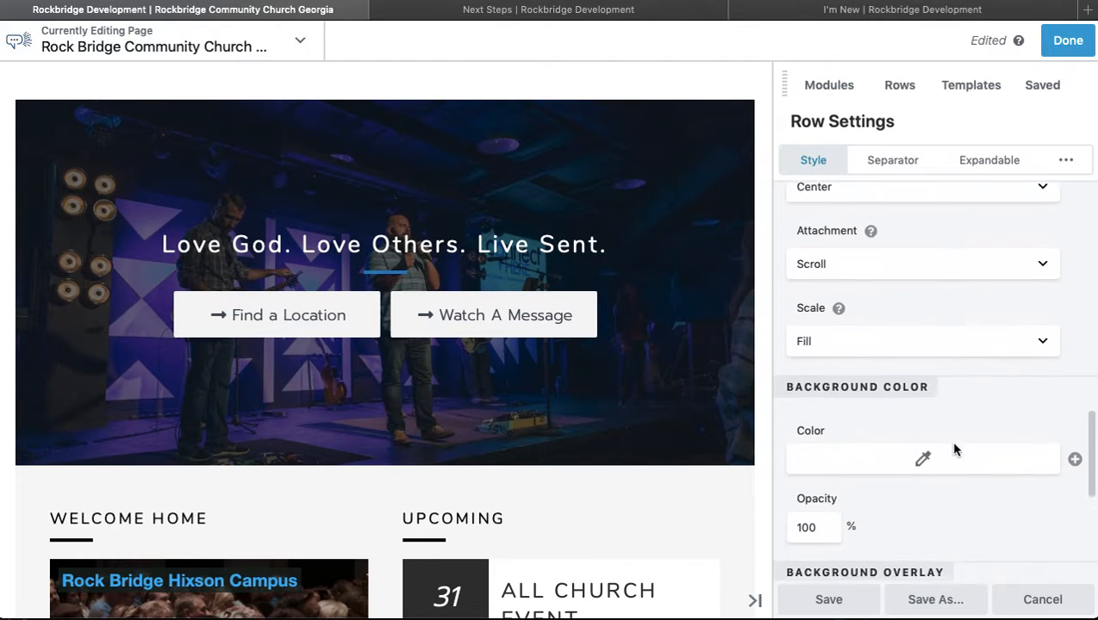
scroll(953, 448, down, 5)
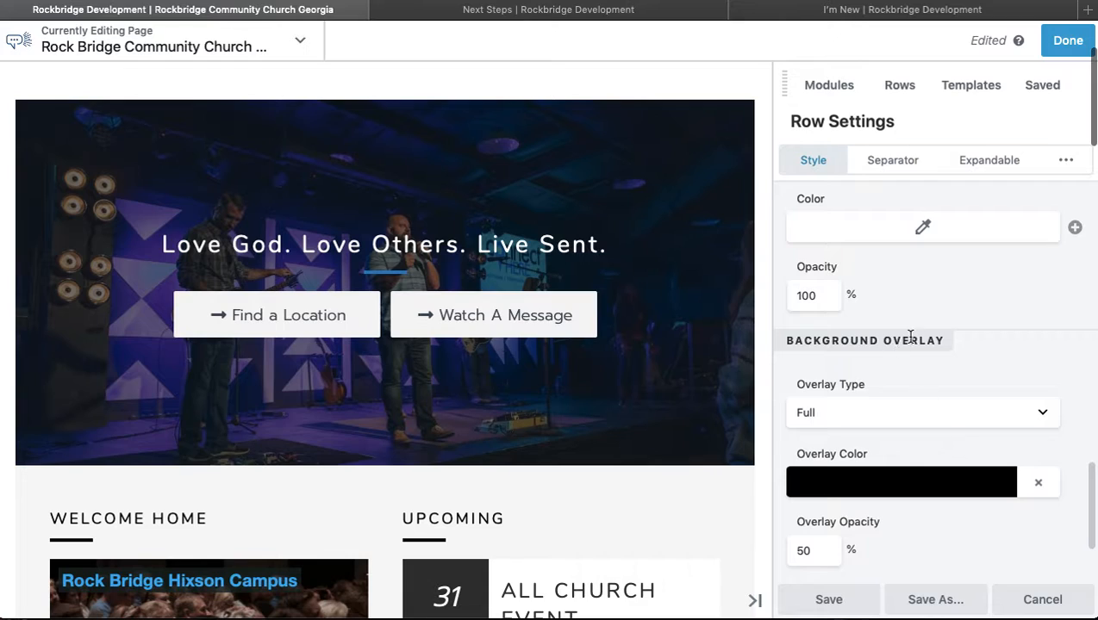
scroll(931, 345, down, 1)
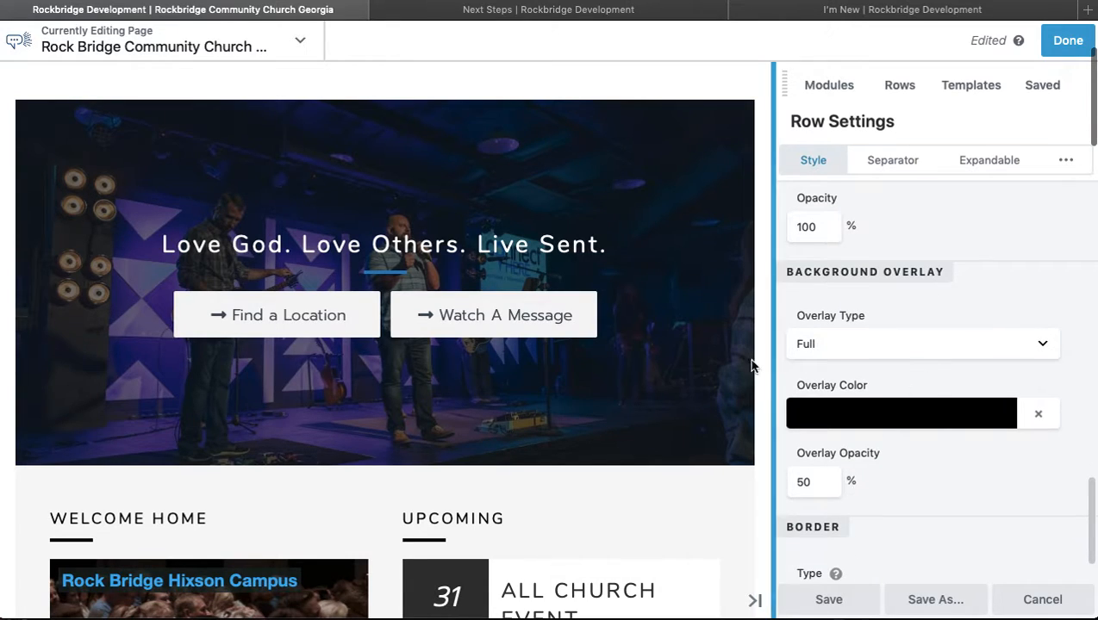
click(800, 479)
click(877, 422)
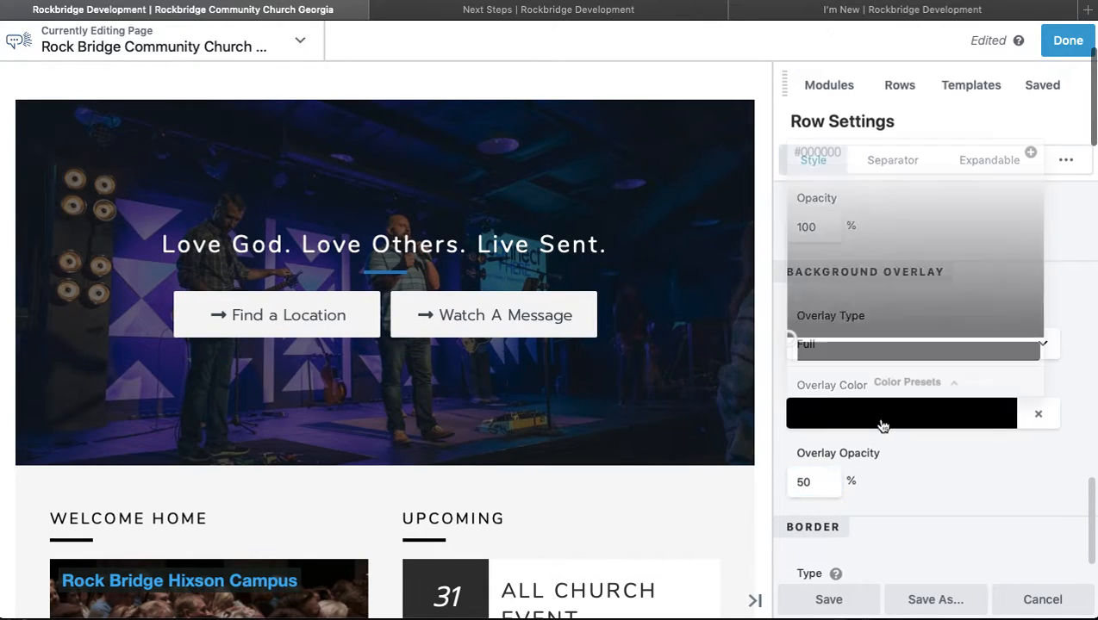
click(872, 380)
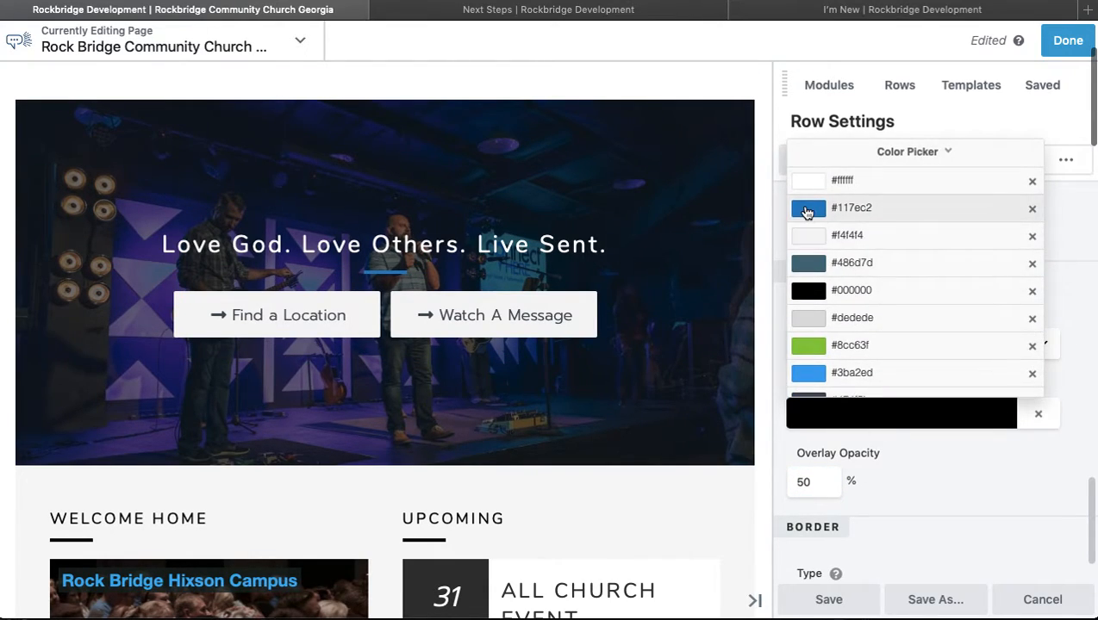
click(806, 211)
Step: Try overlay opacities of 40% and 30% on the hero row and set it to 10%
click(804, 482)
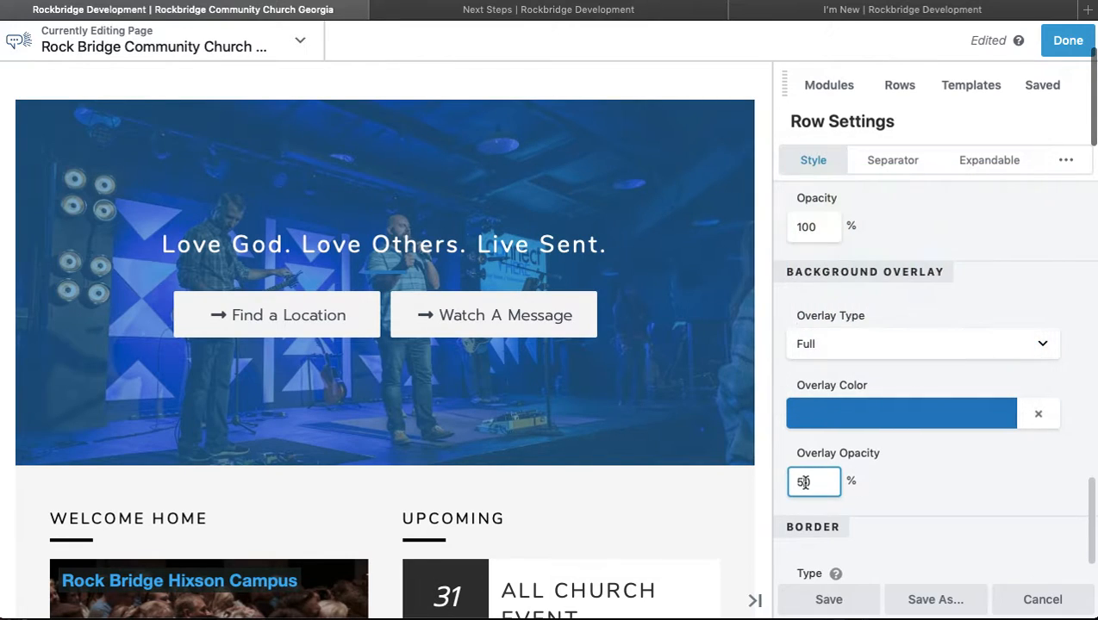
key(BackSpace)
key(BackSpace)
text(40)
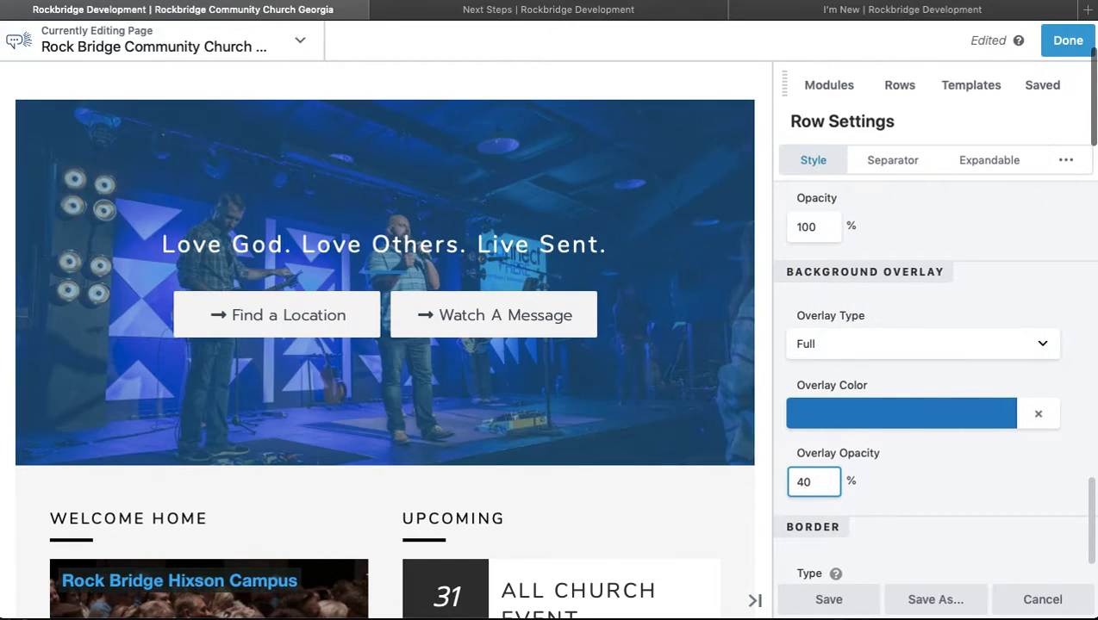
key(BackSpace)
text(3)
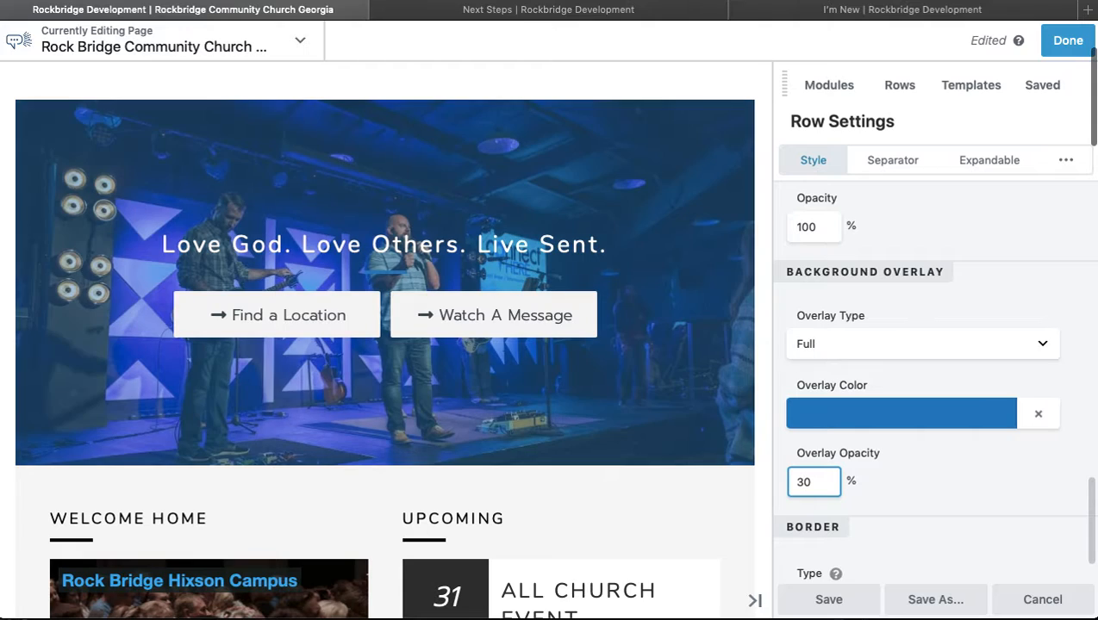
key(BackSpace)
text(1)
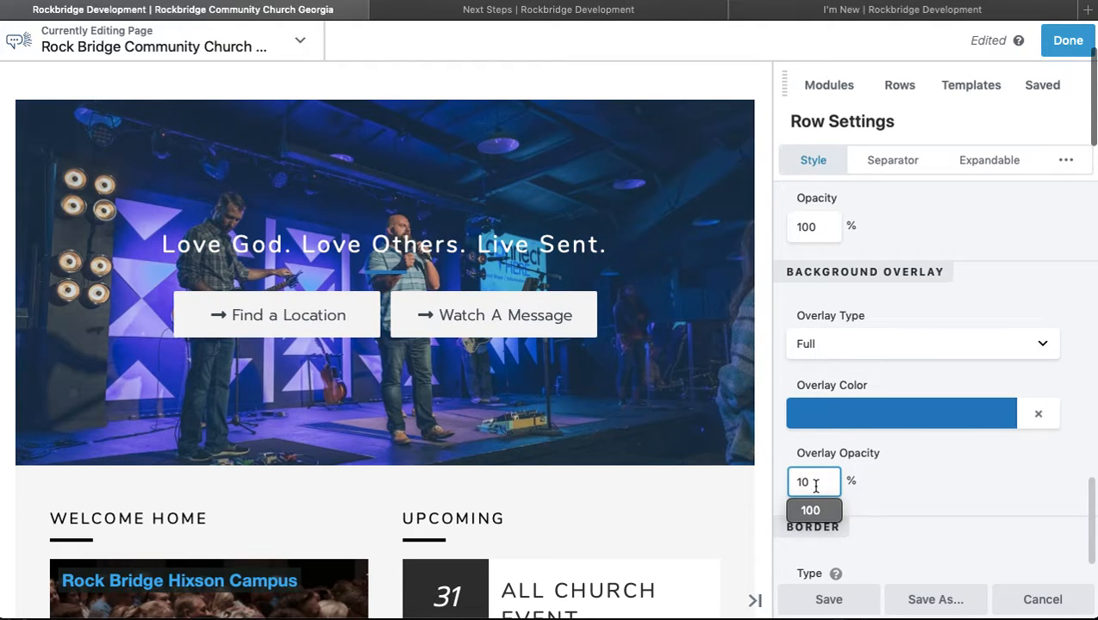
Step: Try a 90% overlay opacity on the hero row and change its overlay color to the black preset #000000
key(BackSpace)
text(9)
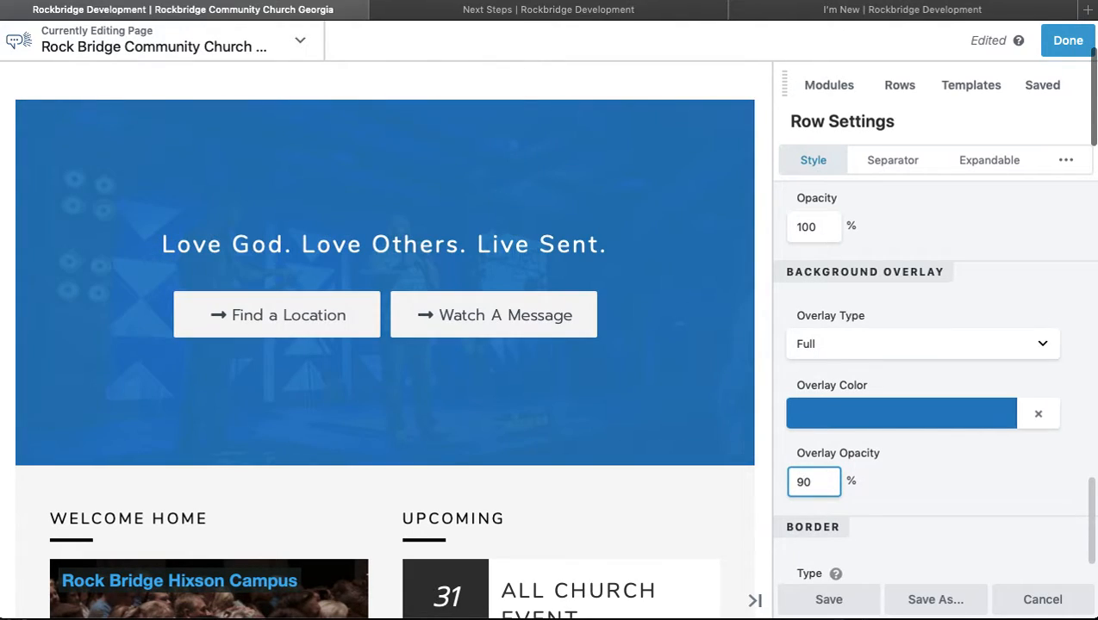
click(877, 415)
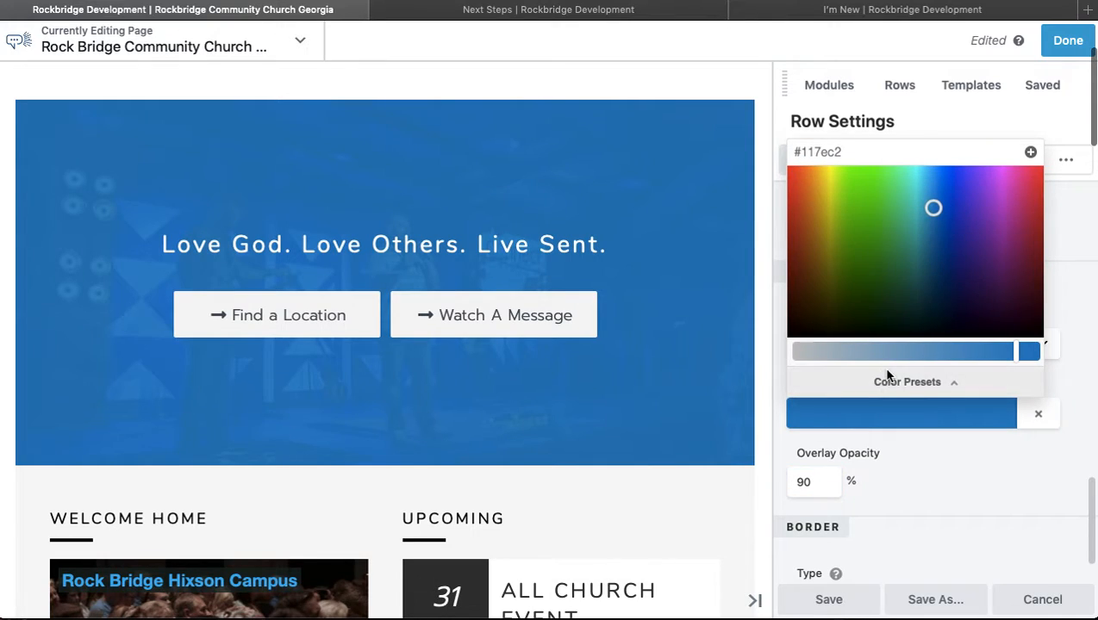
click(888, 381)
scroll(876, 341, down, 1)
click(805, 290)
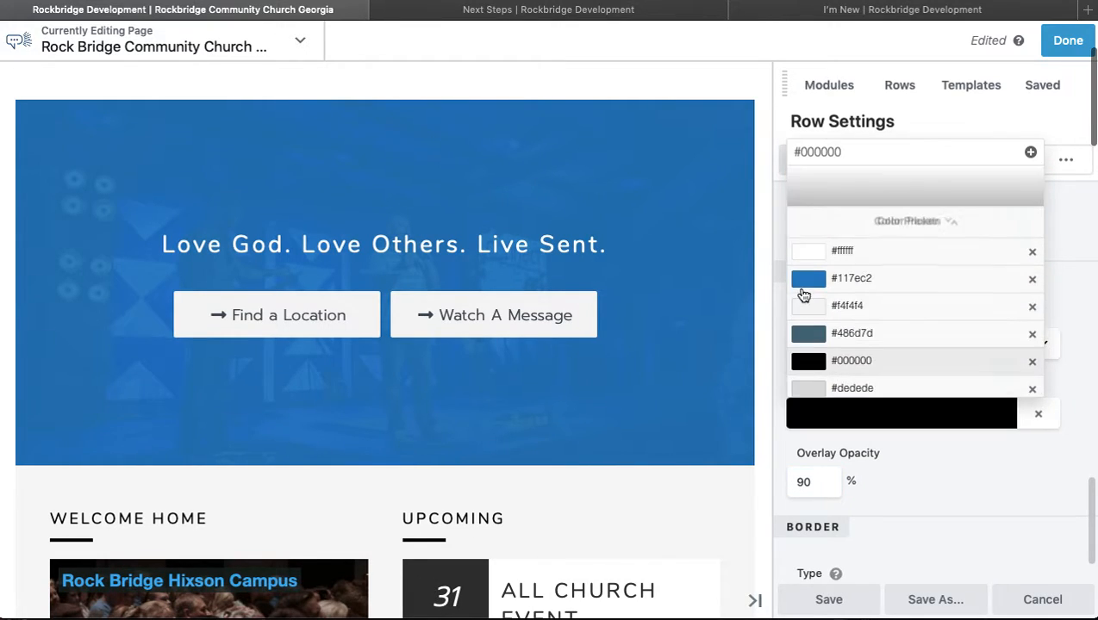
Step: Set the hero row's overlay opacity to 50%, save the row and review it on the page
click(804, 482)
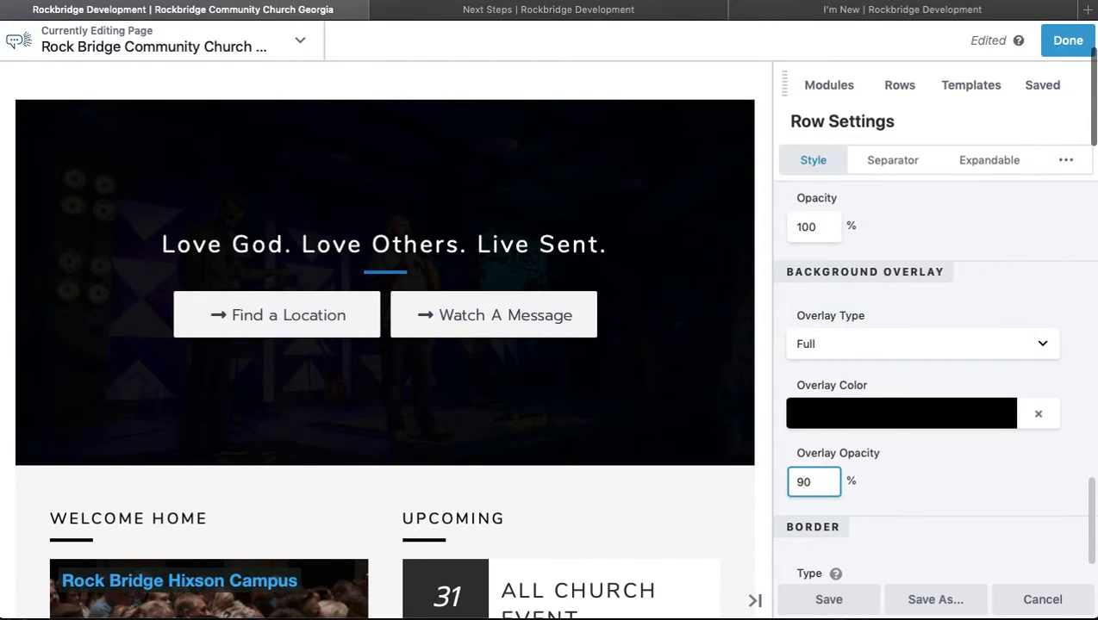
key(BackSpace)
key(BackSpace)
text(50)
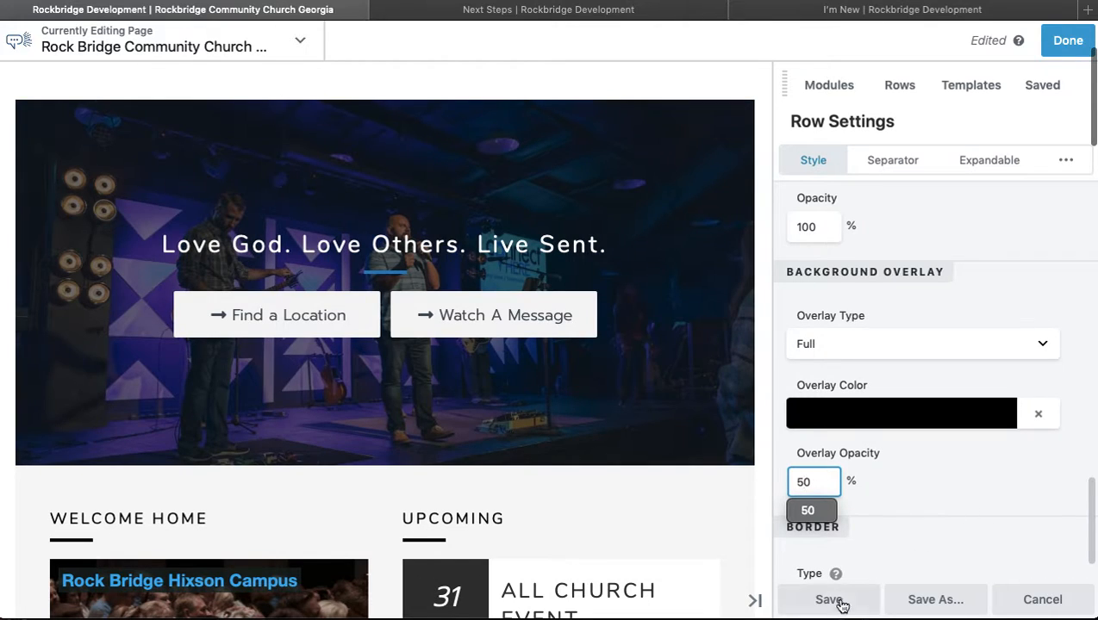
click(840, 603)
scroll(763, 491, down, 3)
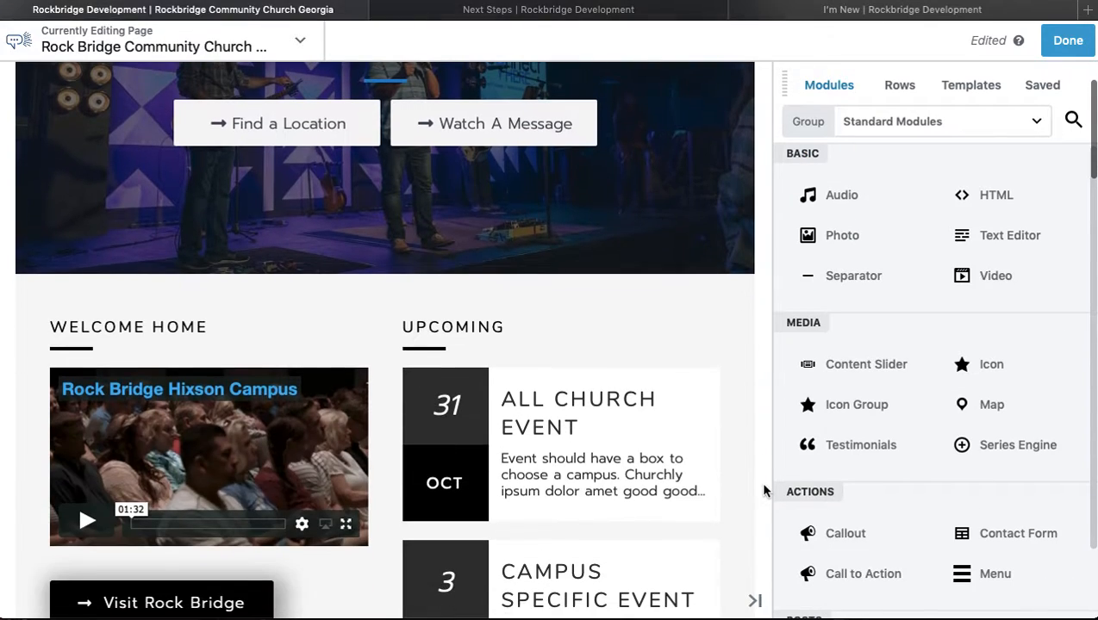
scroll(764, 491, up, 3)
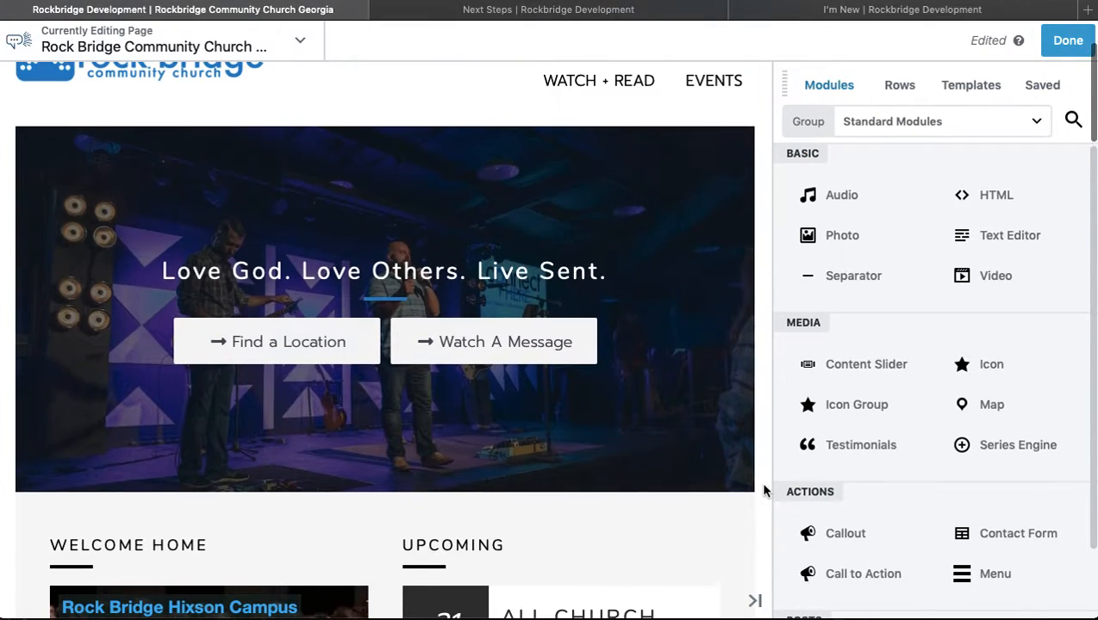
Step: Open the hero heading's settings and delete and retype the final "e" of the second "Love" directly on the page
click(393, 278)
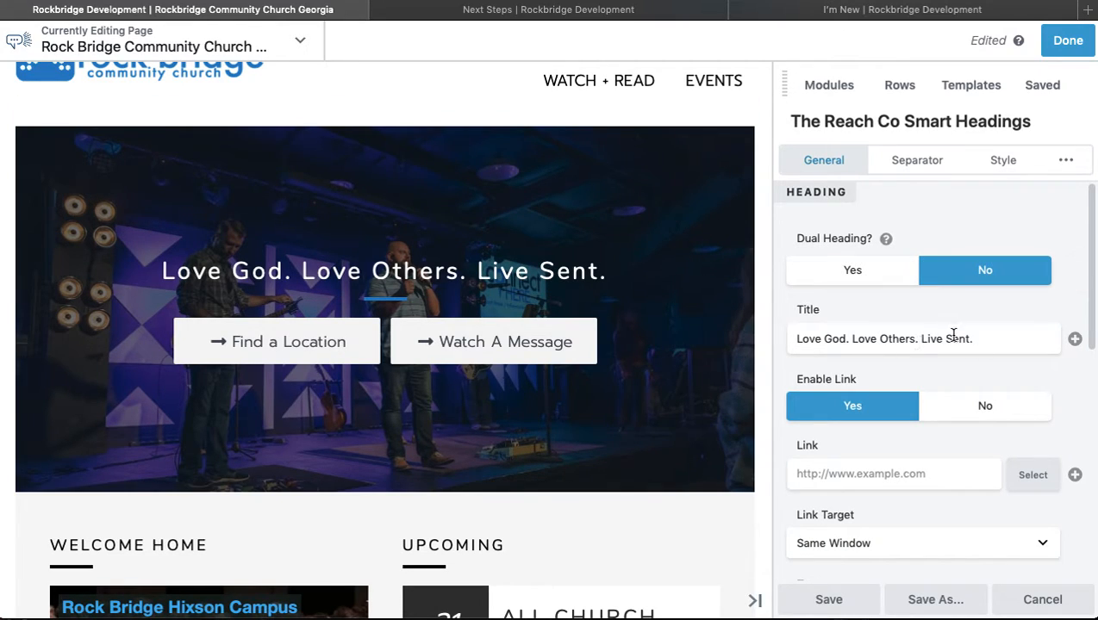
click(362, 270)
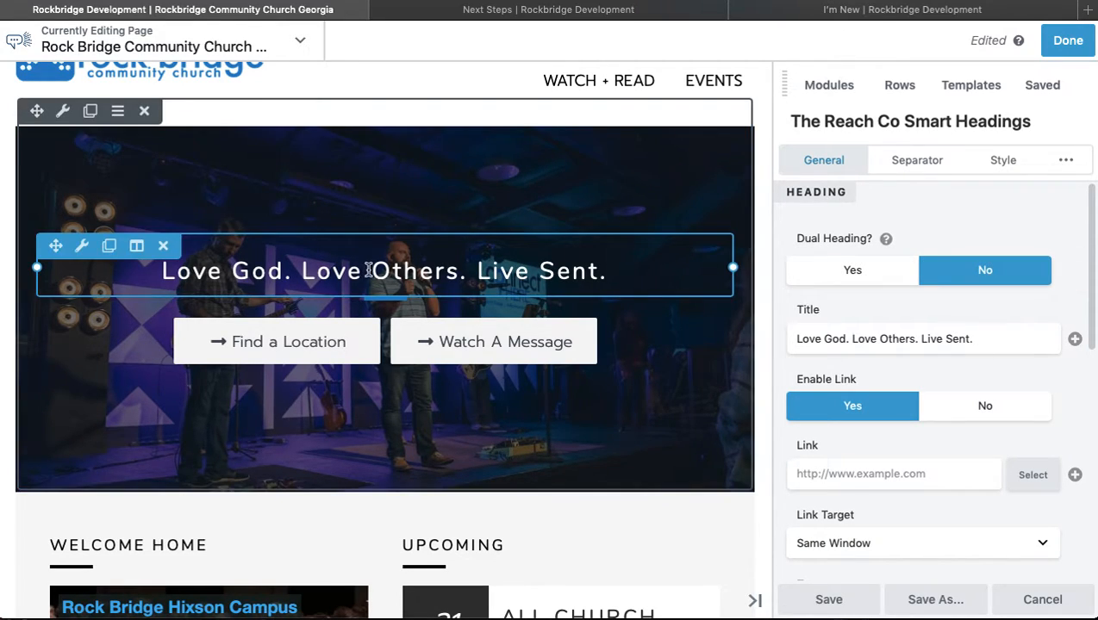
key(BackSpace)
text(e)
key(BackSpace)
text(e)
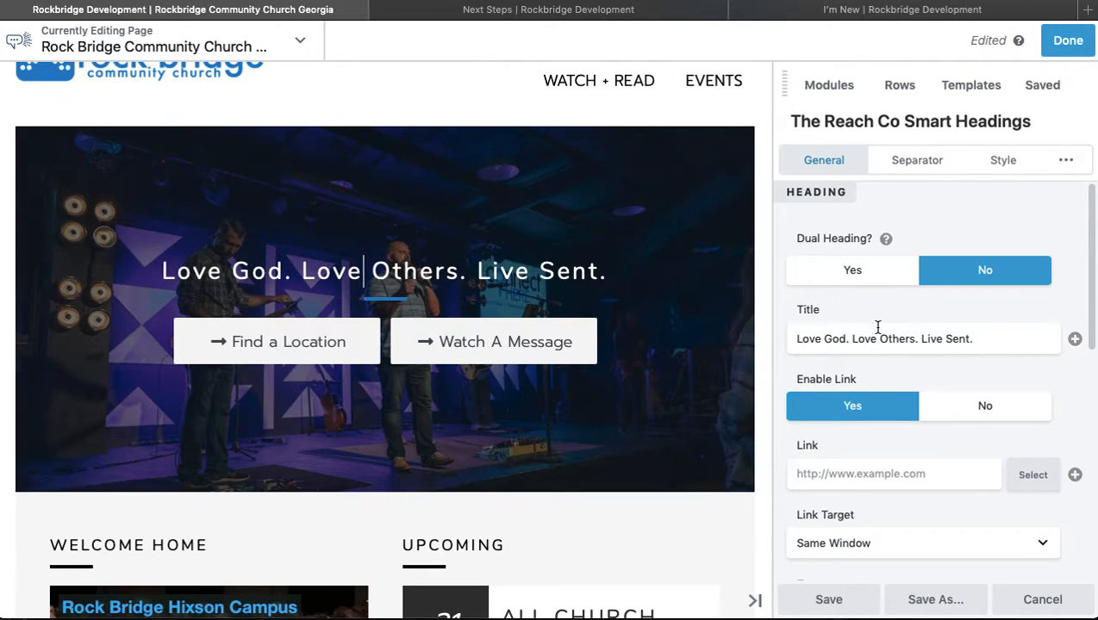
Step: Delete and retype the same "e" in the heading's Title setting, keeping "Love God. Love Others. Live Sent.", and save the heading
click(879, 340)
key(BackSpace)
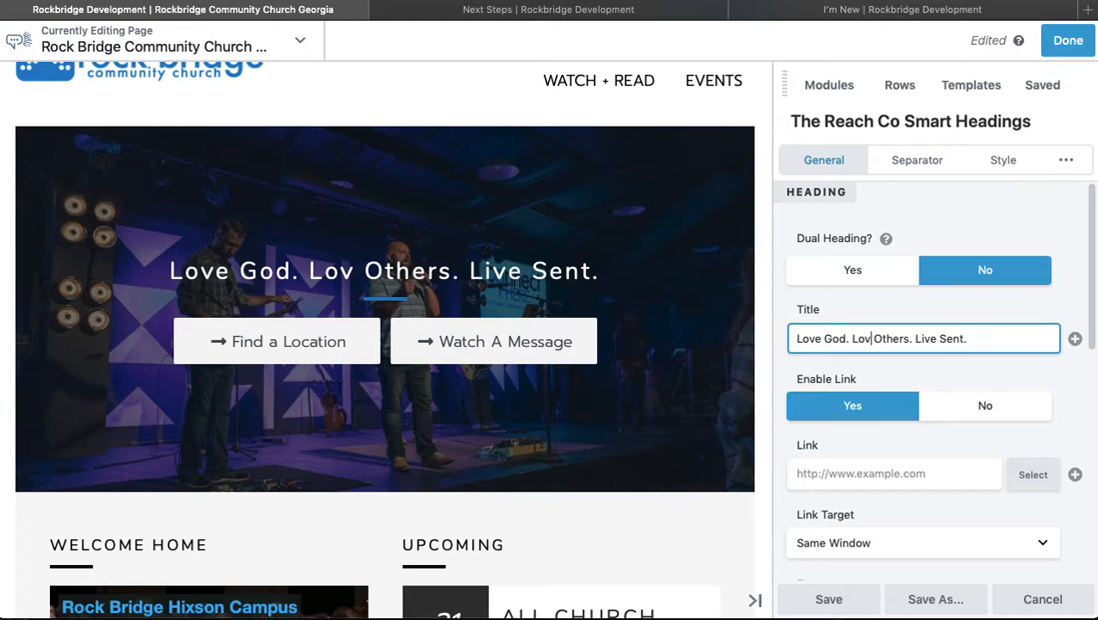
text(e)
key(BackSpace)
text(e)
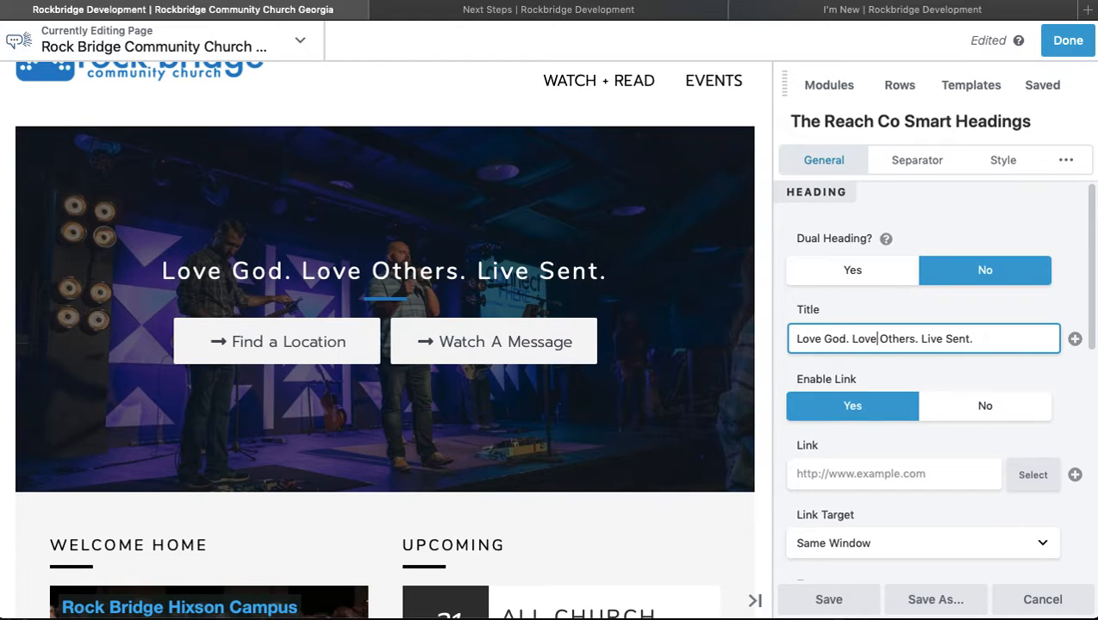
key(BackSpace)
text(e)
scroll(866, 325, down, 3)
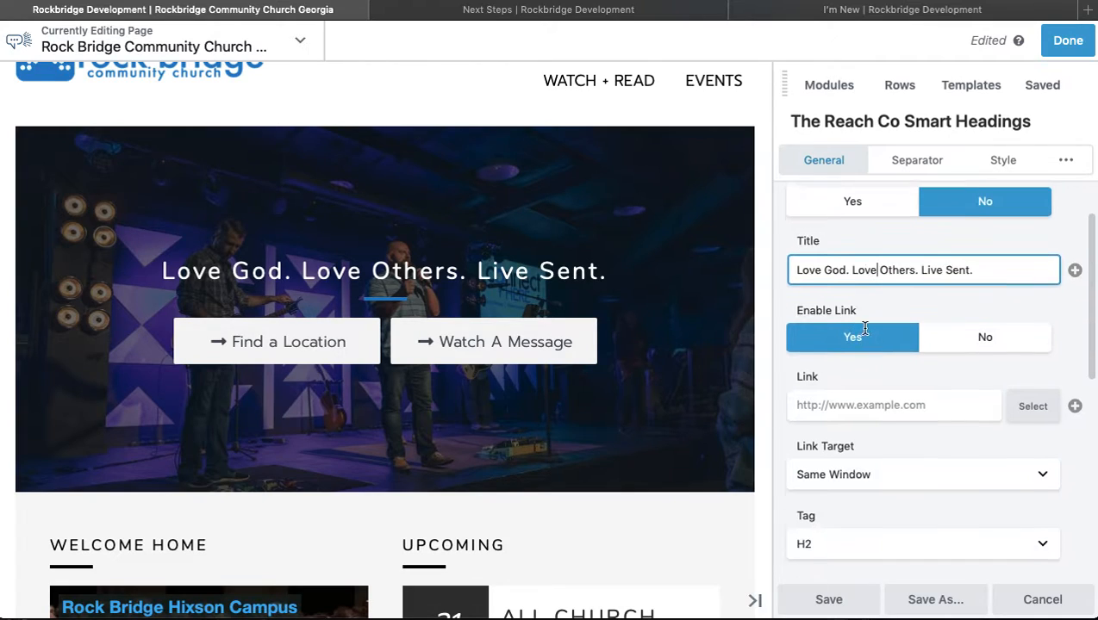
click(440, 275)
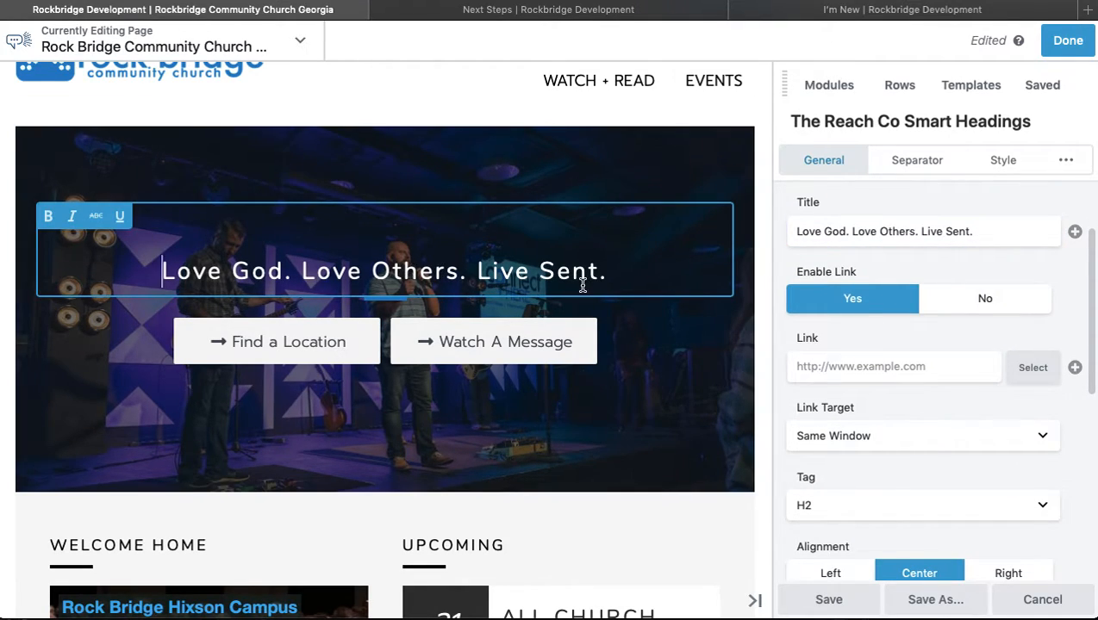
click(829, 601)
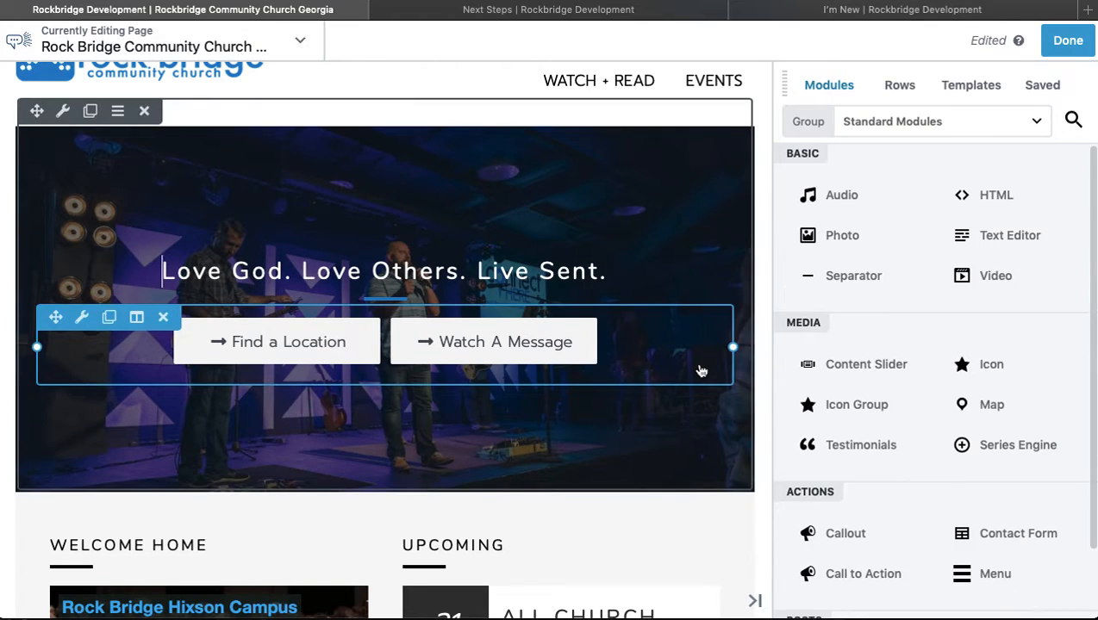
Step: Try the Media Library video type on the Welcome Home video, set it back to Embed and save the module
scroll(654, 409, down, 4)
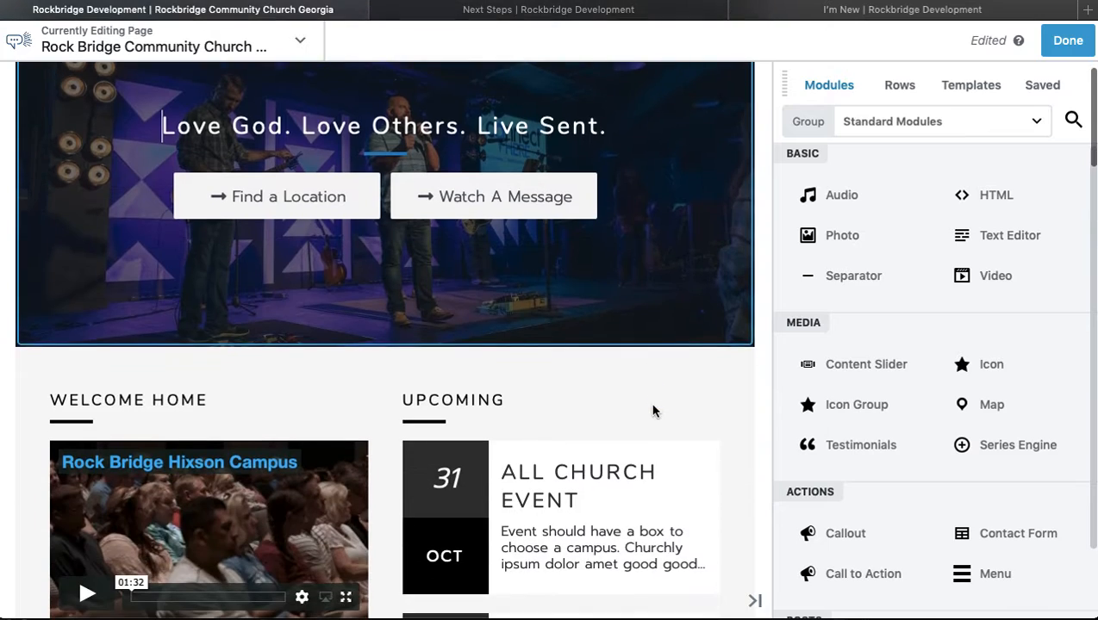
scroll(653, 411, down, 1)
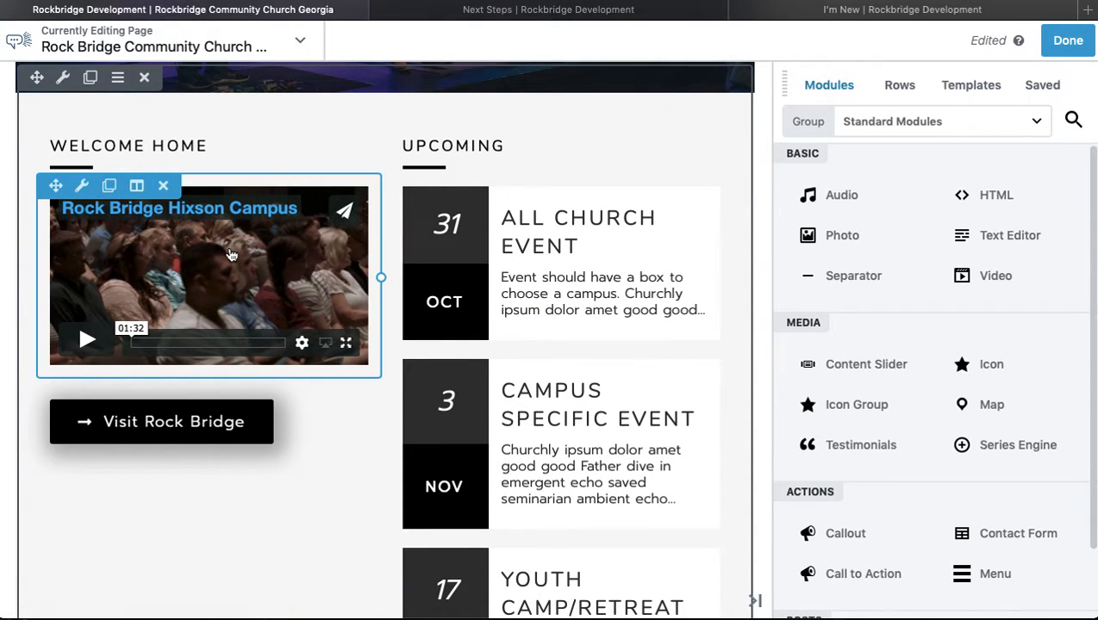
click(267, 276)
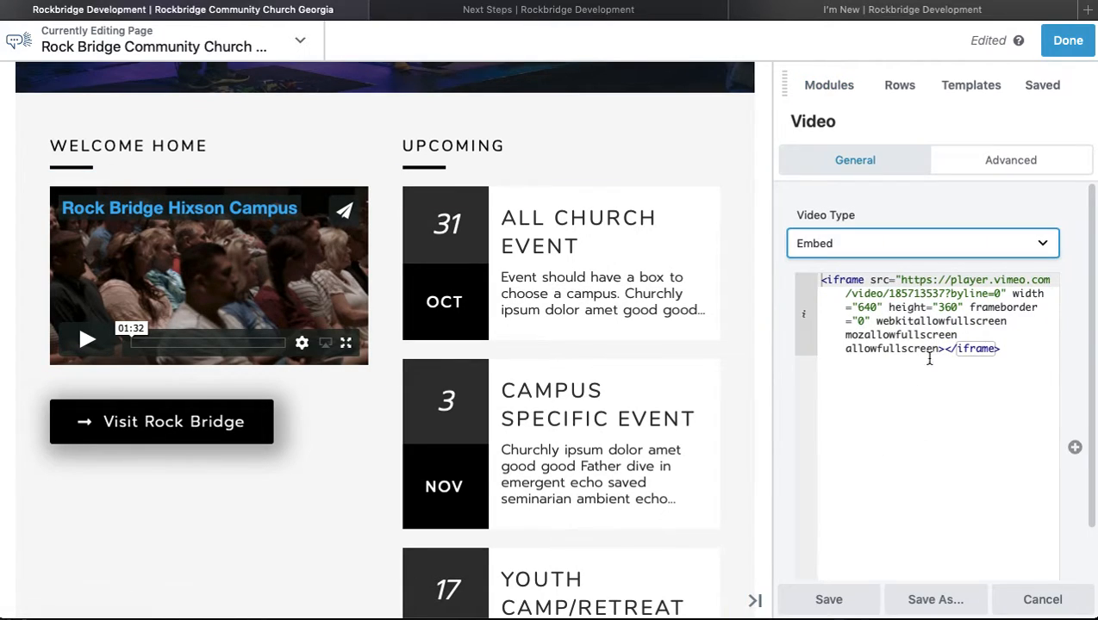
click(1003, 241)
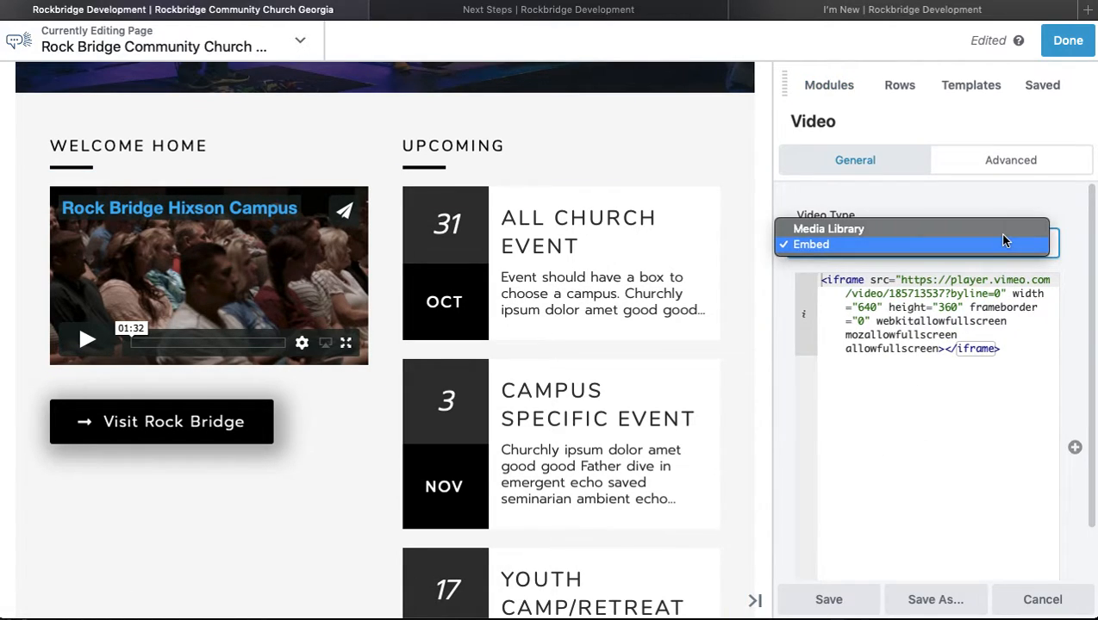
click(970, 190)
click(840, 244)
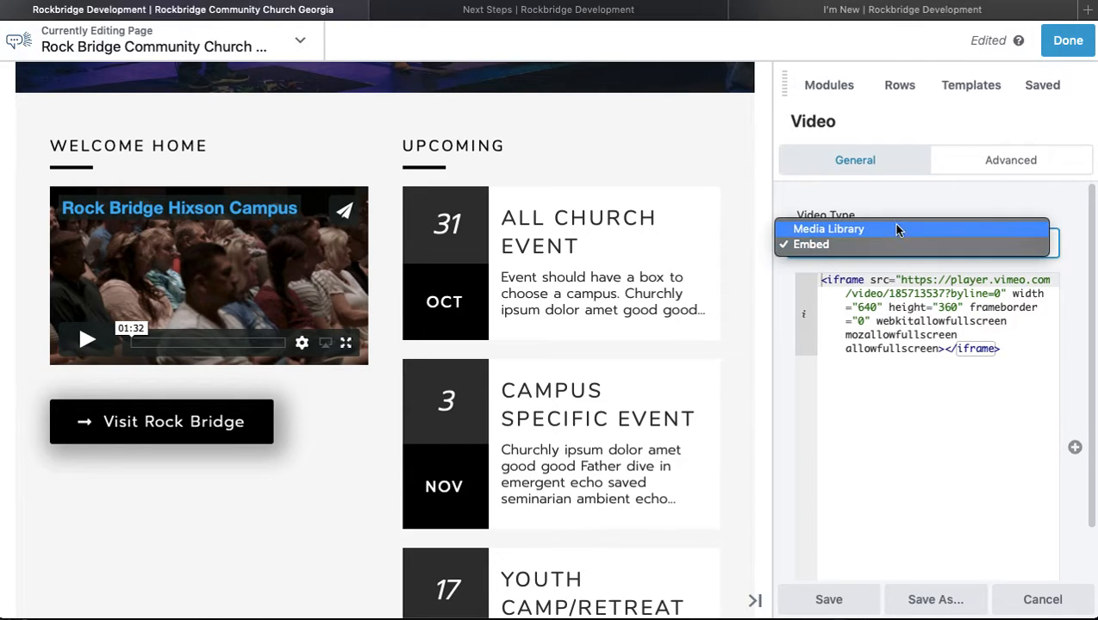
click(883, 229)
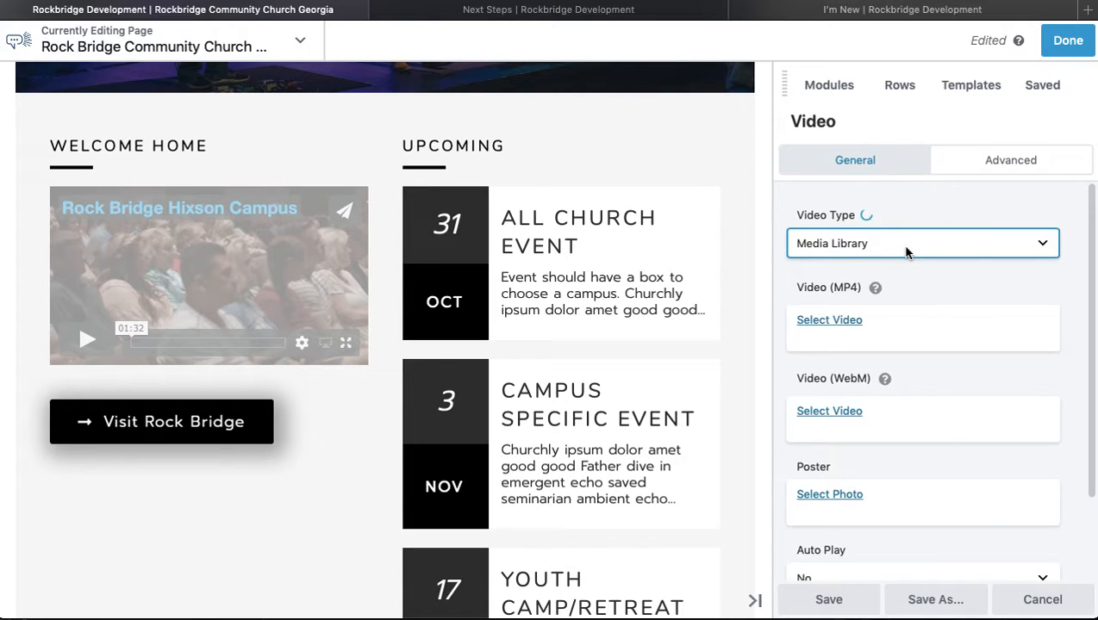
click(904, 244)
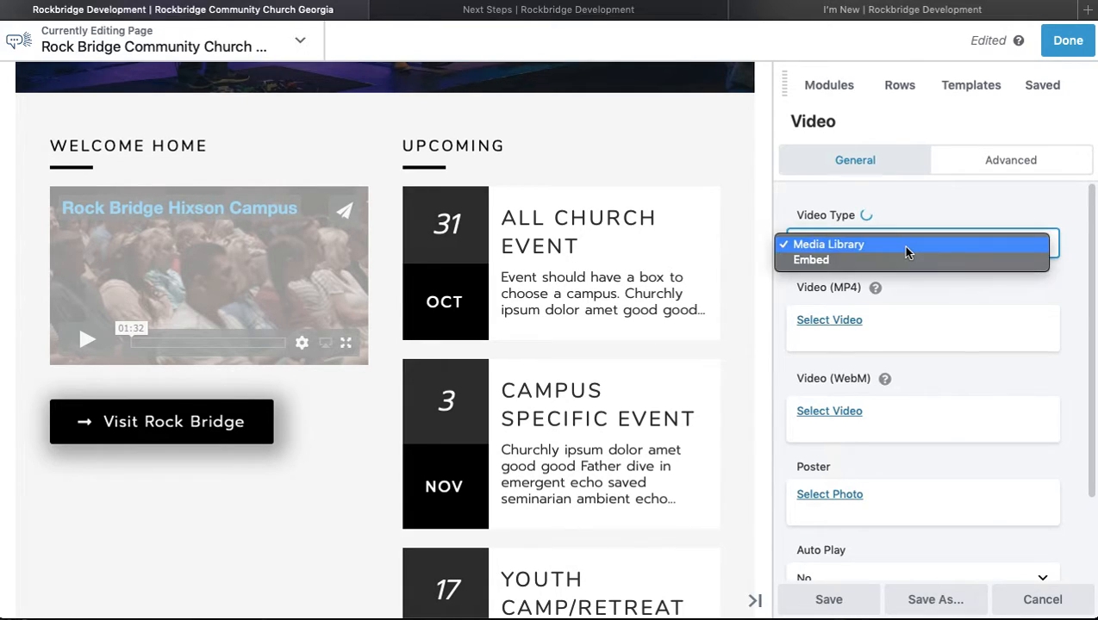
click(866, 259)
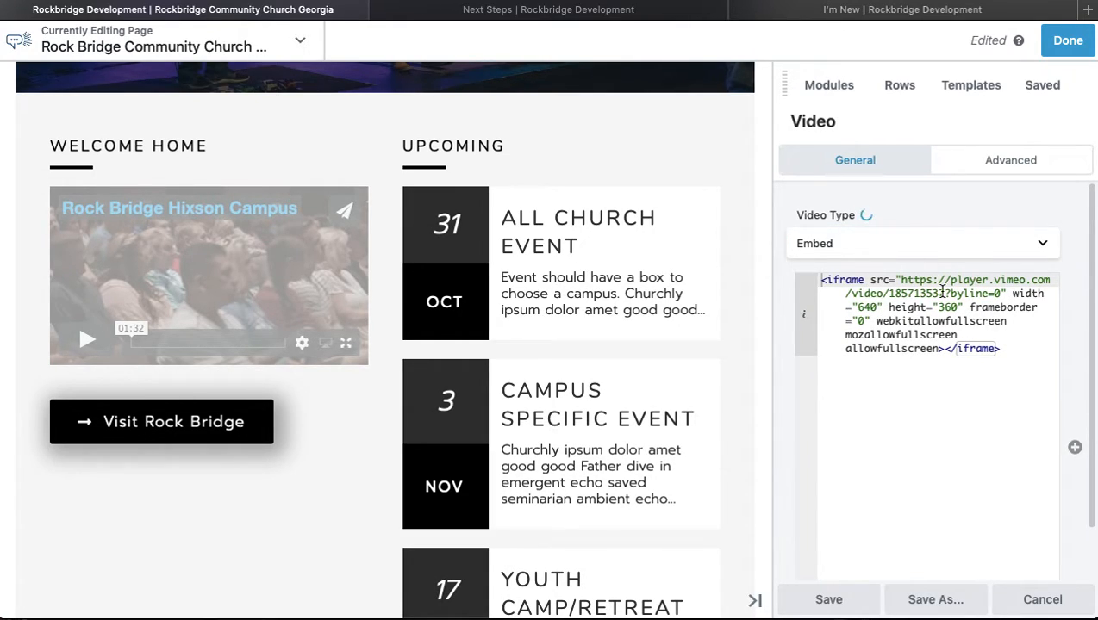
click(782, 607)
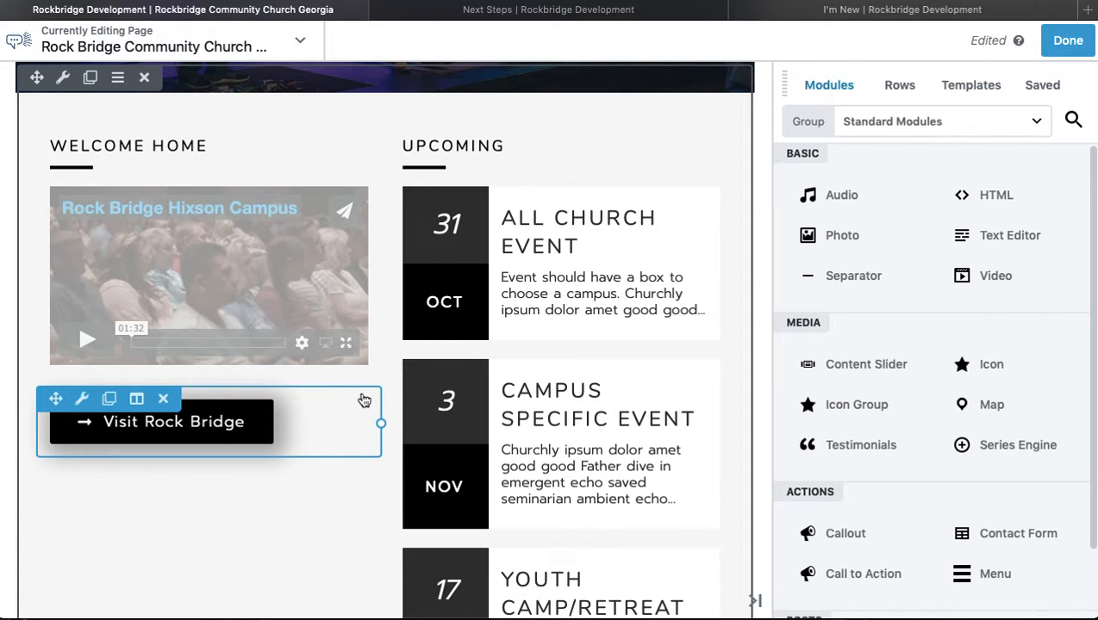
Step: Open the Visit Rock Bridge button's settings and delete and retype the "V" of its label on the page
scroll(364, 400, down, 1)
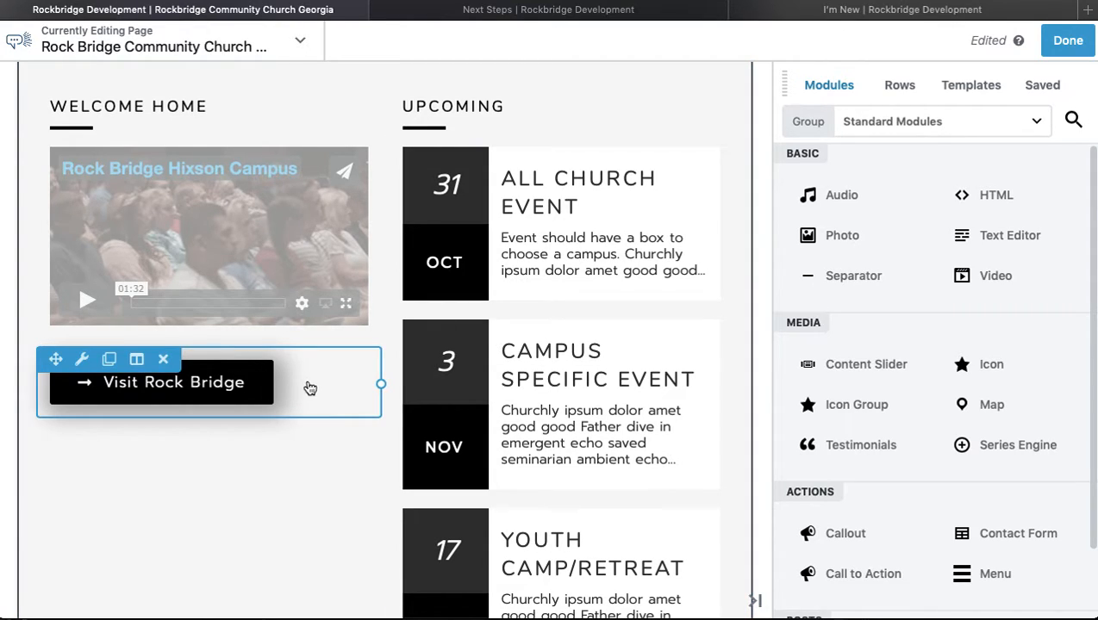
click(211, 382)
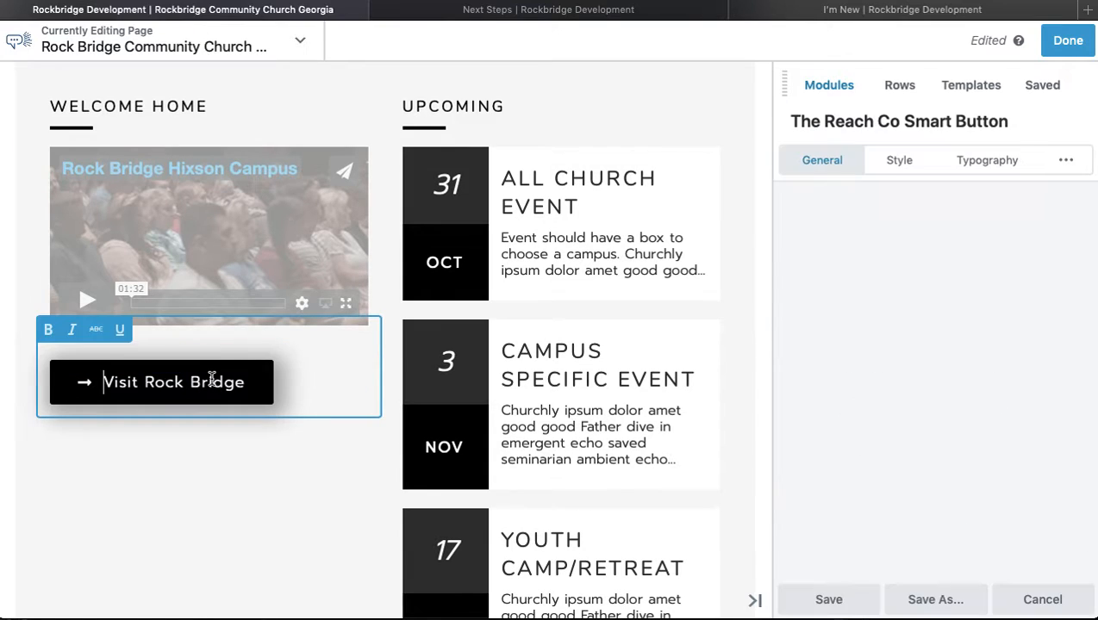
click(117, 382)
key(BackSpace)
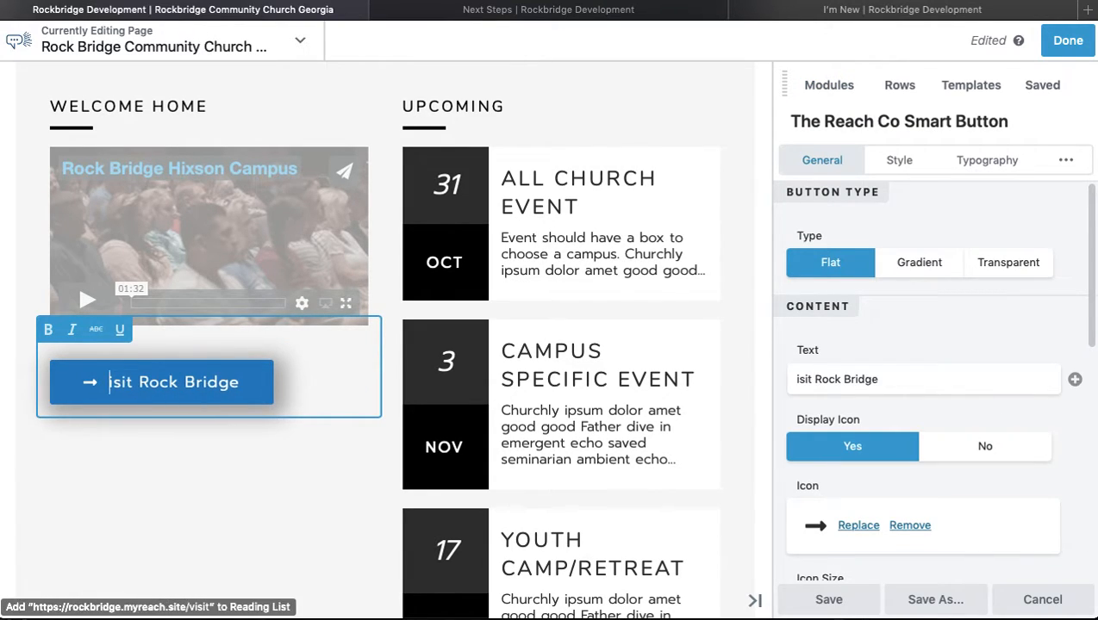
text(V)
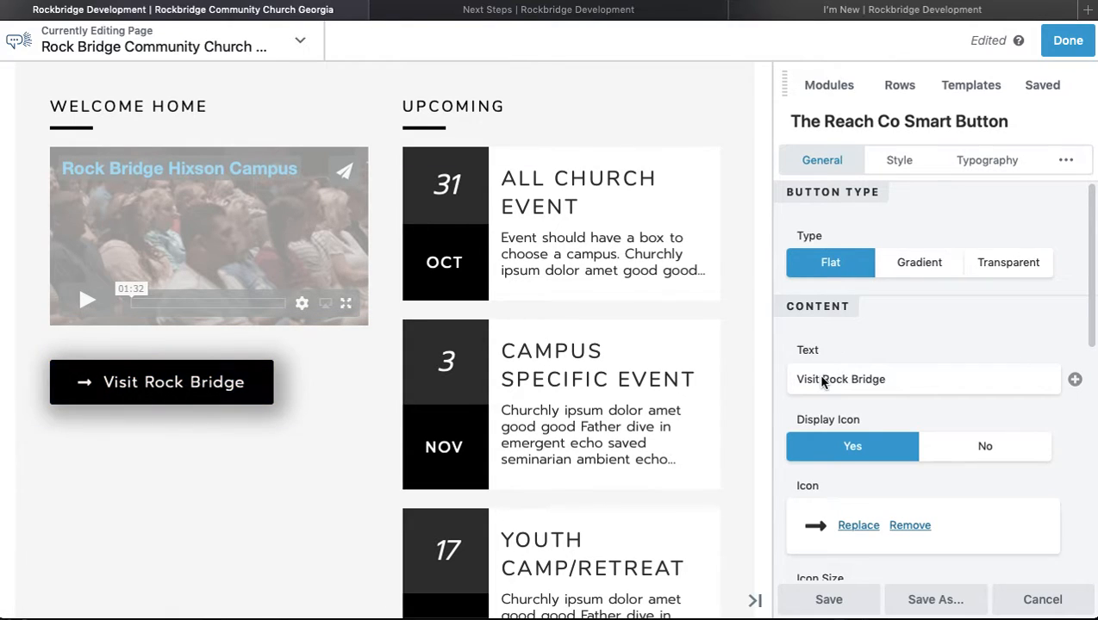
click(821, 377)
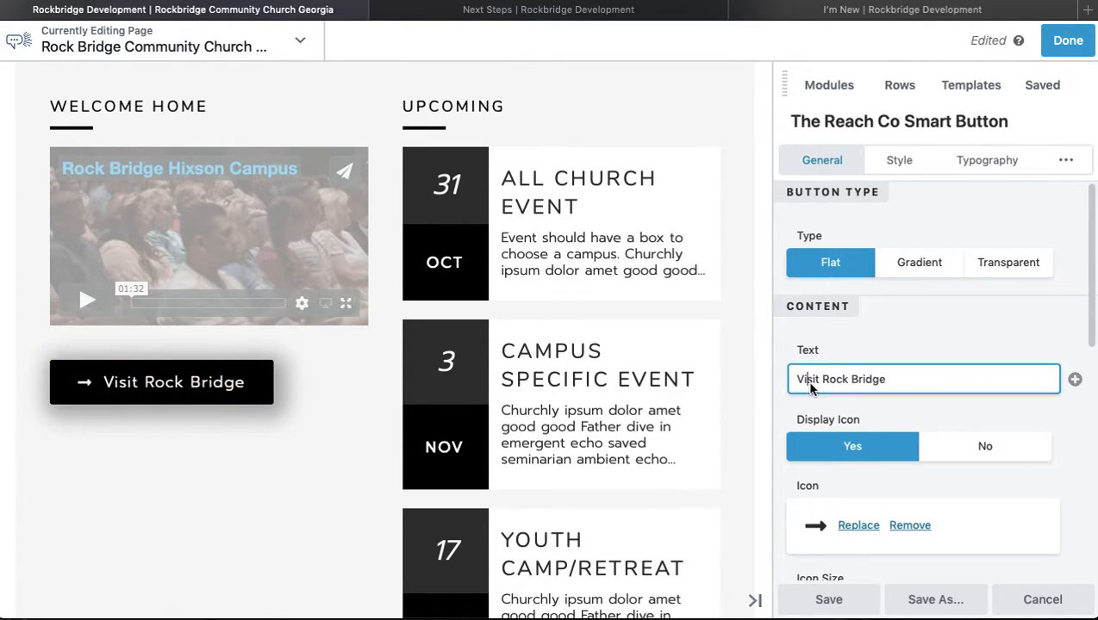
Step: Check the Next Steps page in its browser tab and set the Visit Rock Bridge button's link to /new
scroll(888, 395, down, 5)
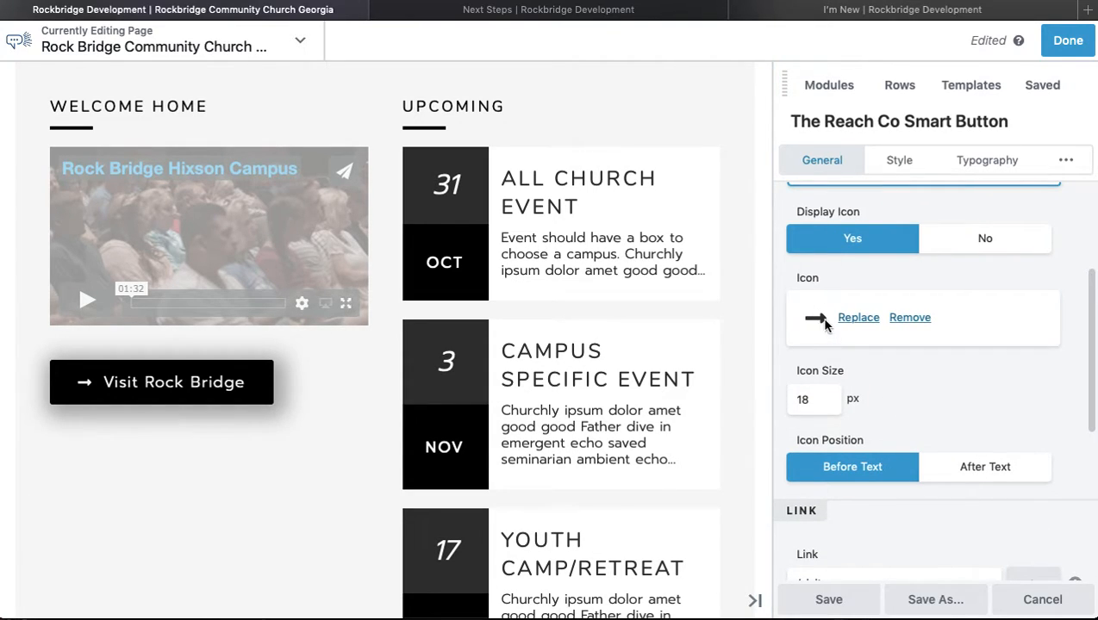
scroll(904, 371, down, 1)
scroll(903, 372, down, 7)
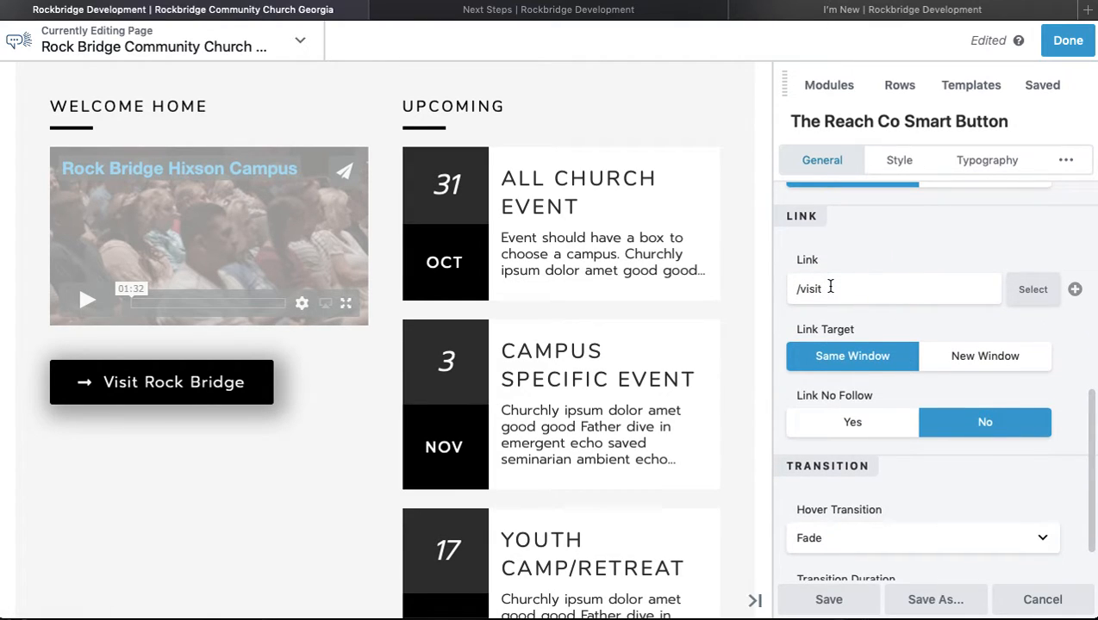
click(825, 286)
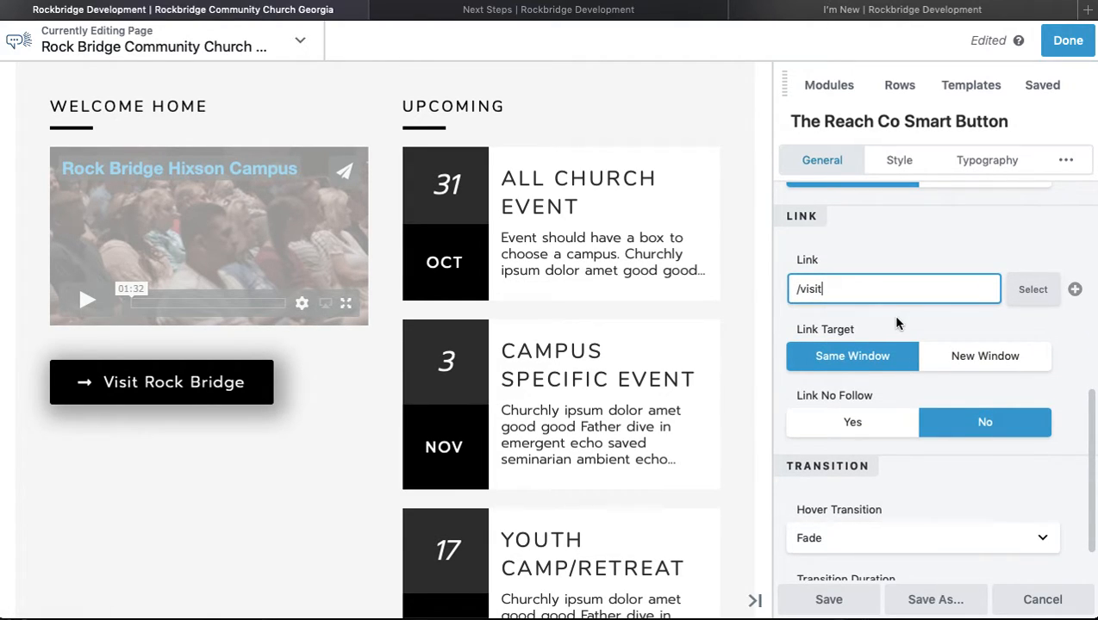
click(794, 291)
click(528, 11)
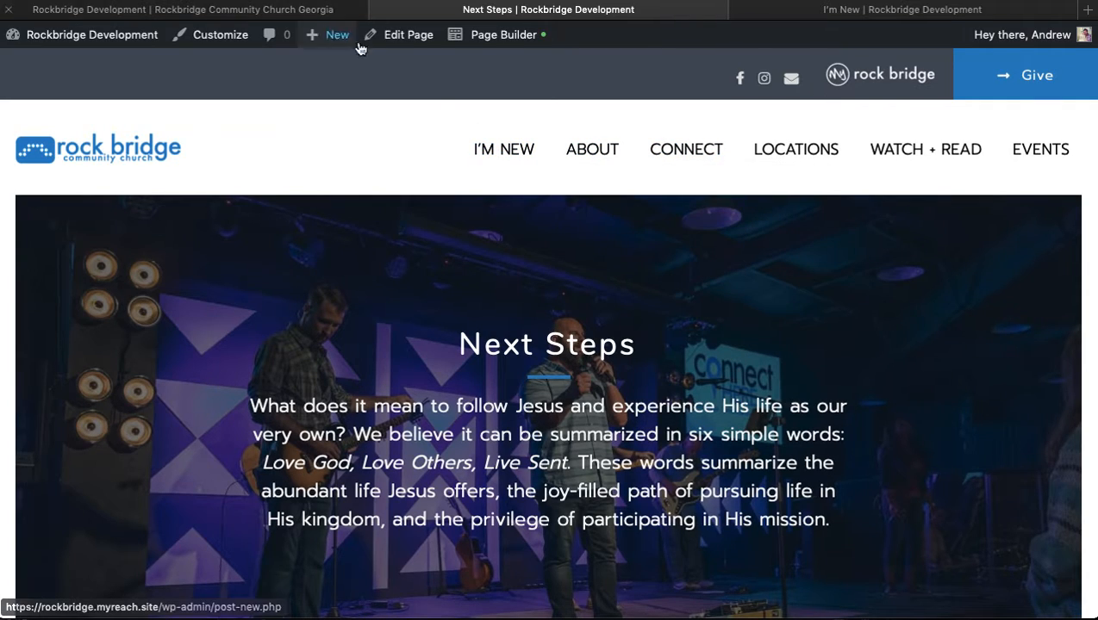
click(293, 12)
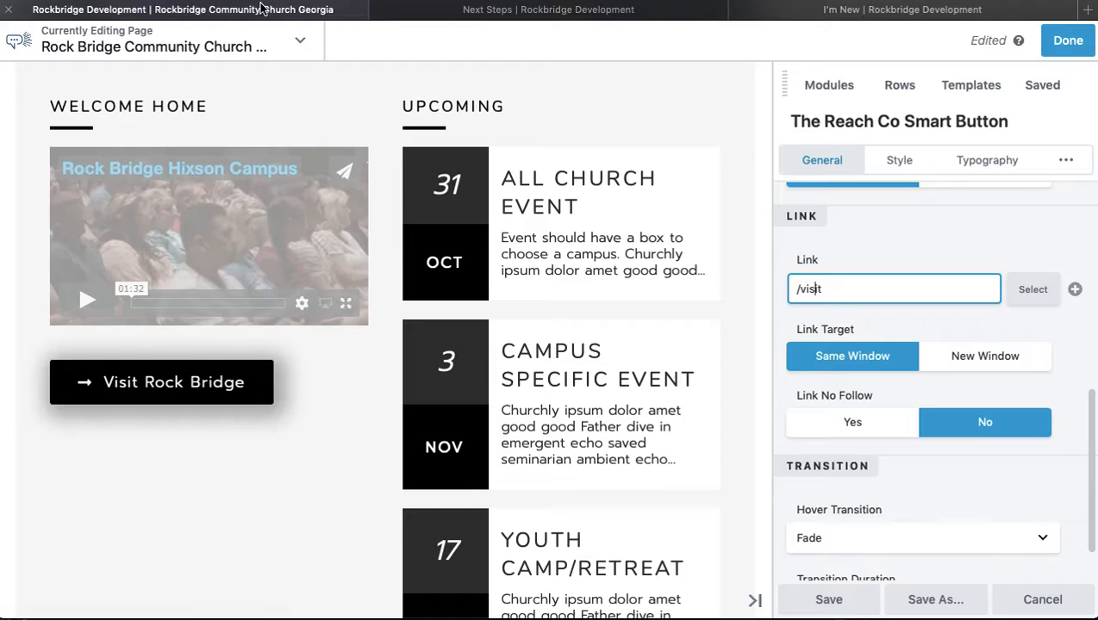
triple_click(807, 288)
text(/new)
click(871, 231)
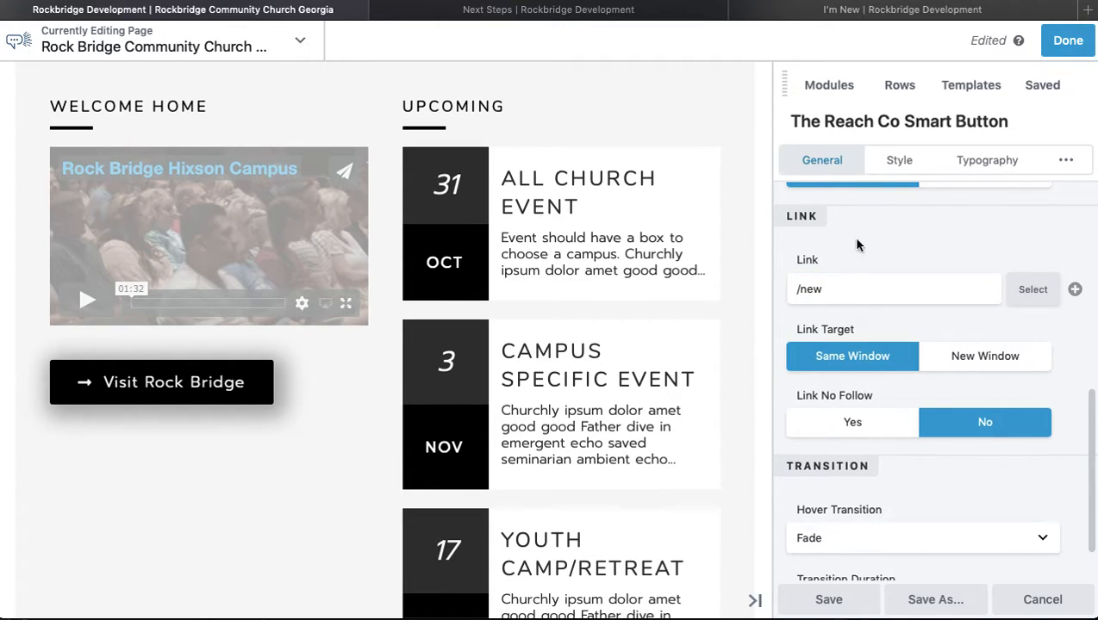
Step: Try a top padding of 1 px in the Visit Rock Bridge button's style settings and set it back to 12 px
click(890, 164)
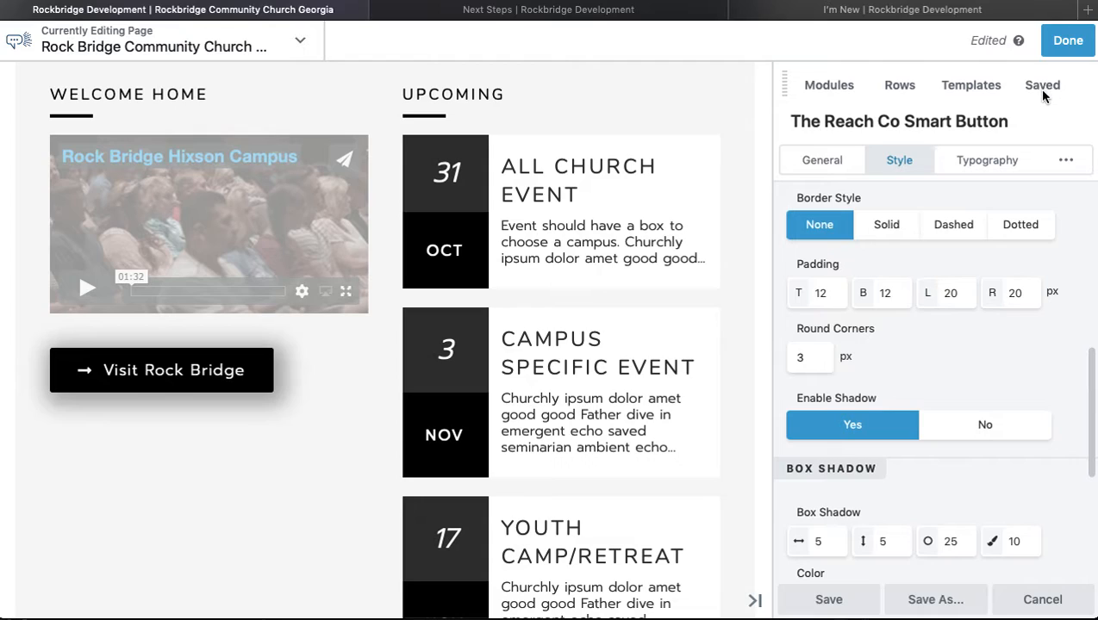
scroll(917, 303, down, 1)
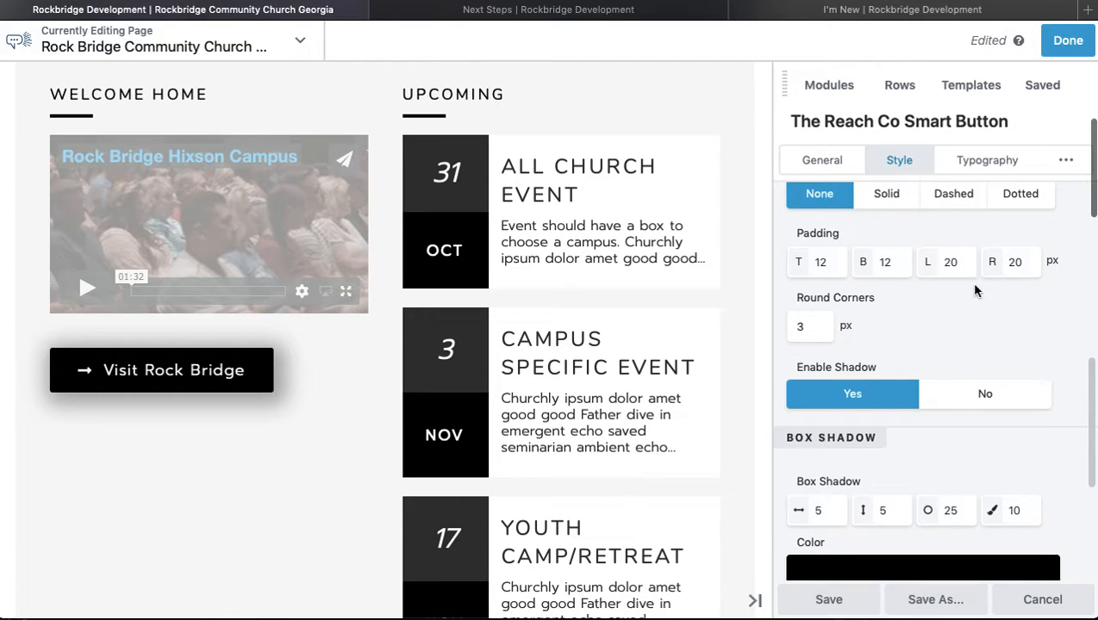
scroll(933, 318, up, 1)
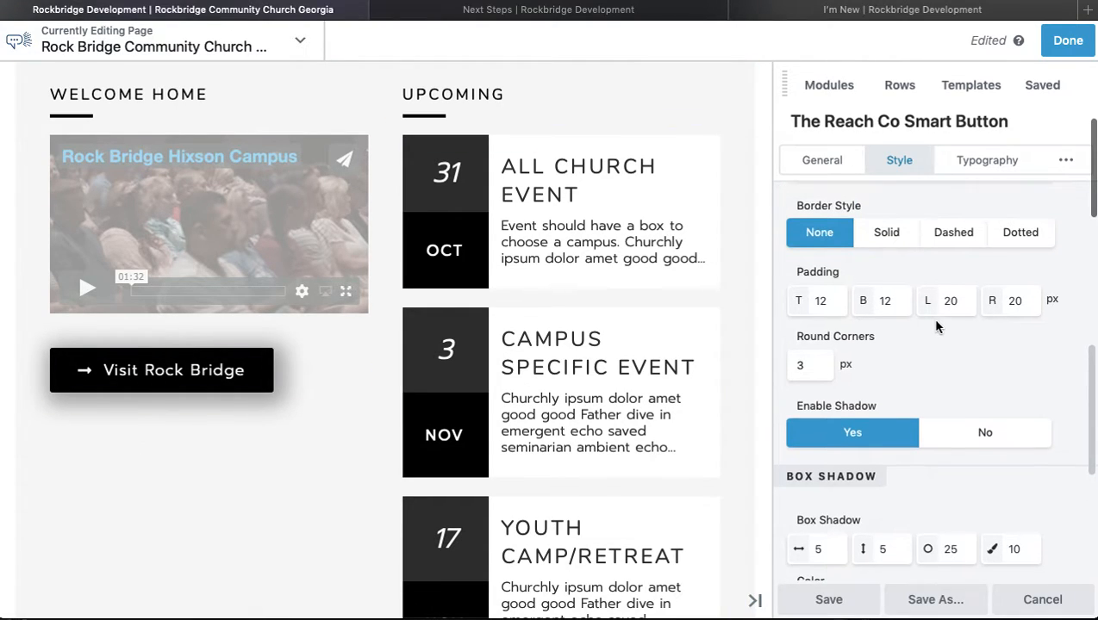
click(823, 302)
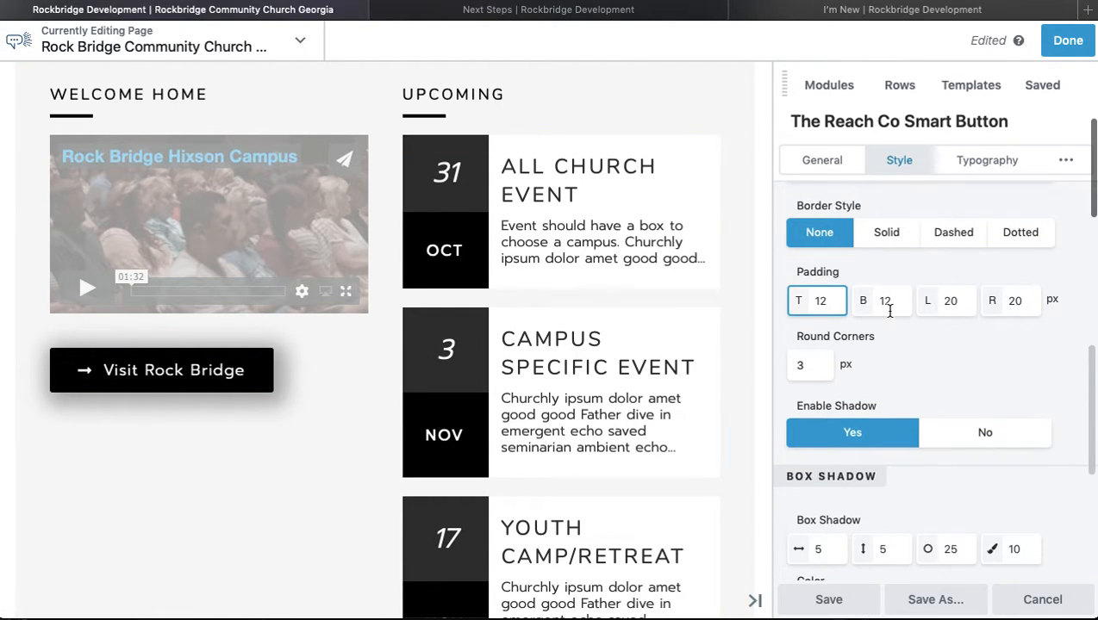
key(BackSpace)
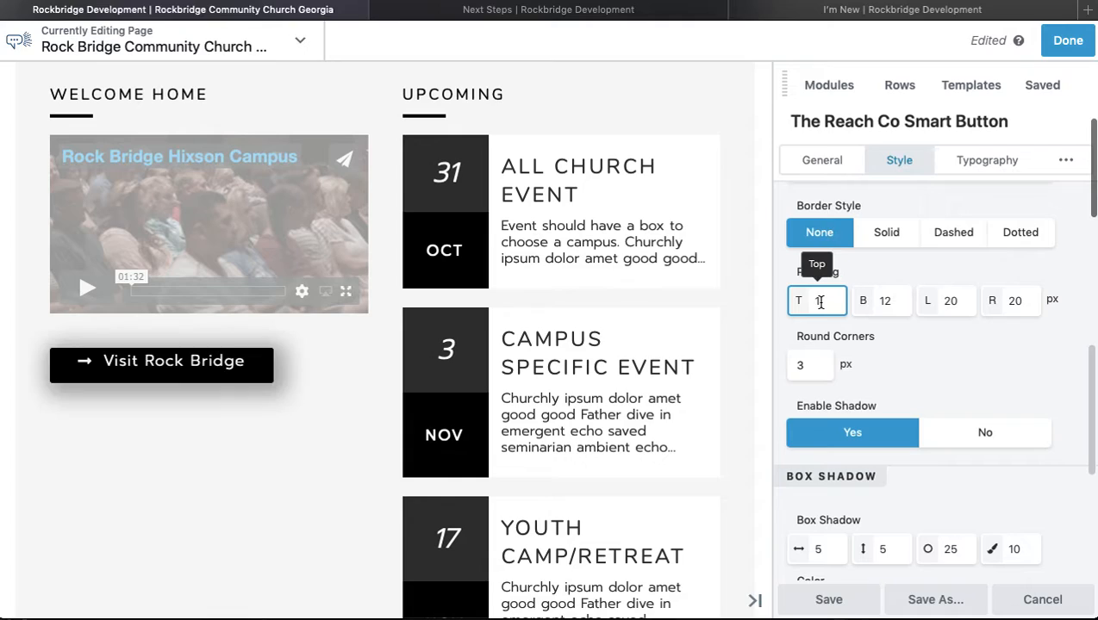
click(881, 335)
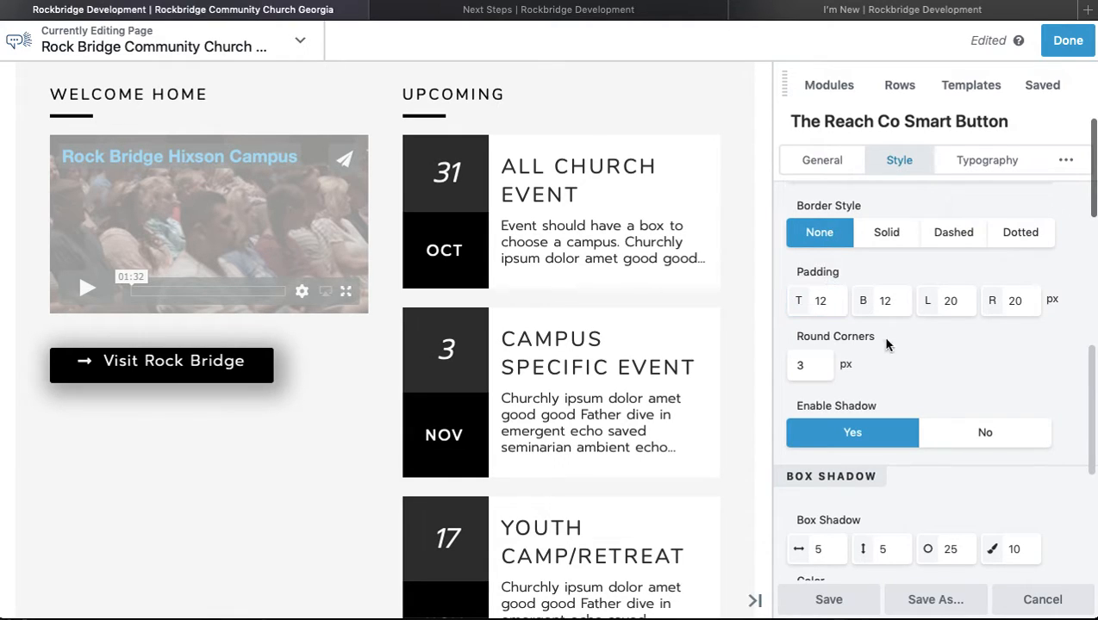
Step: Try a Round Corners value of 0 px on the Visit Rock Bridge button and restore it to 3 px
scroll(934, 357, down, 1)
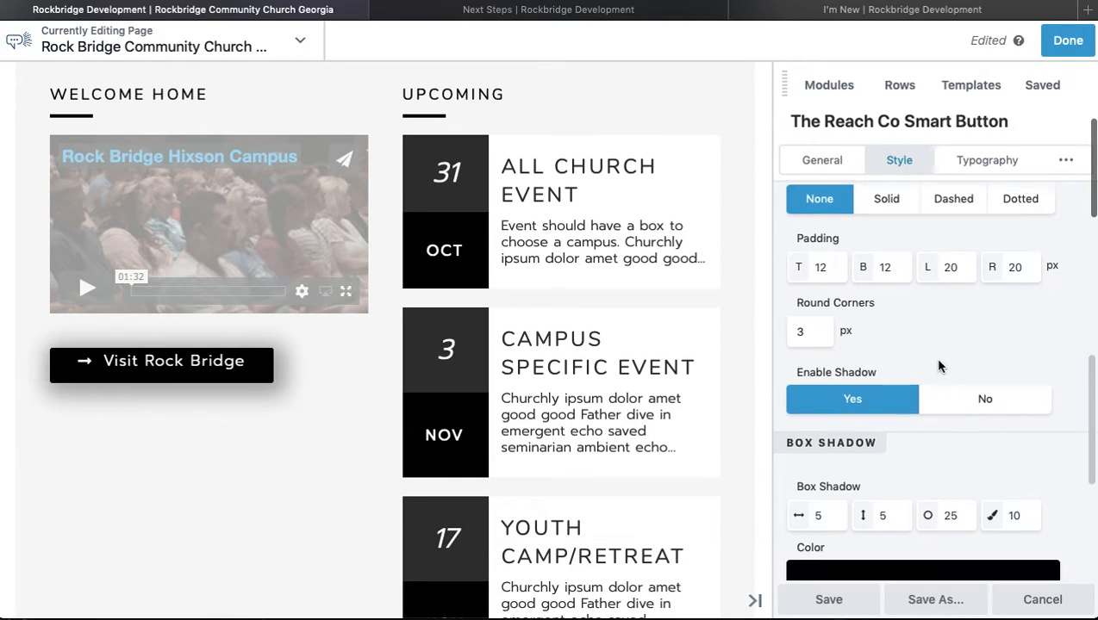
click(805, 323)
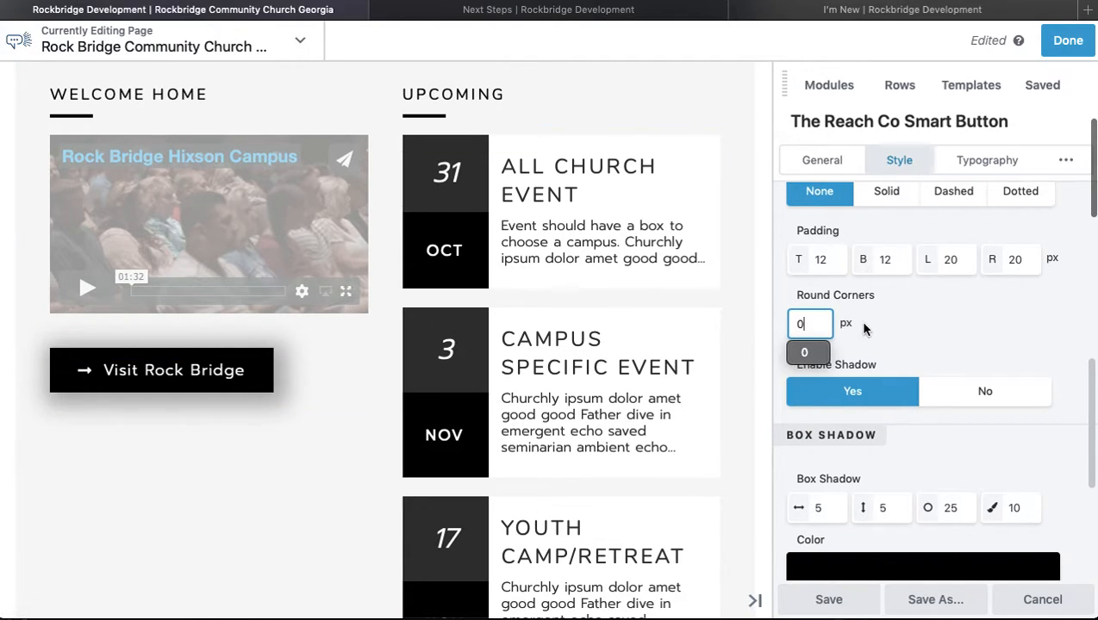
key(BackSpace)
click(899, 335)
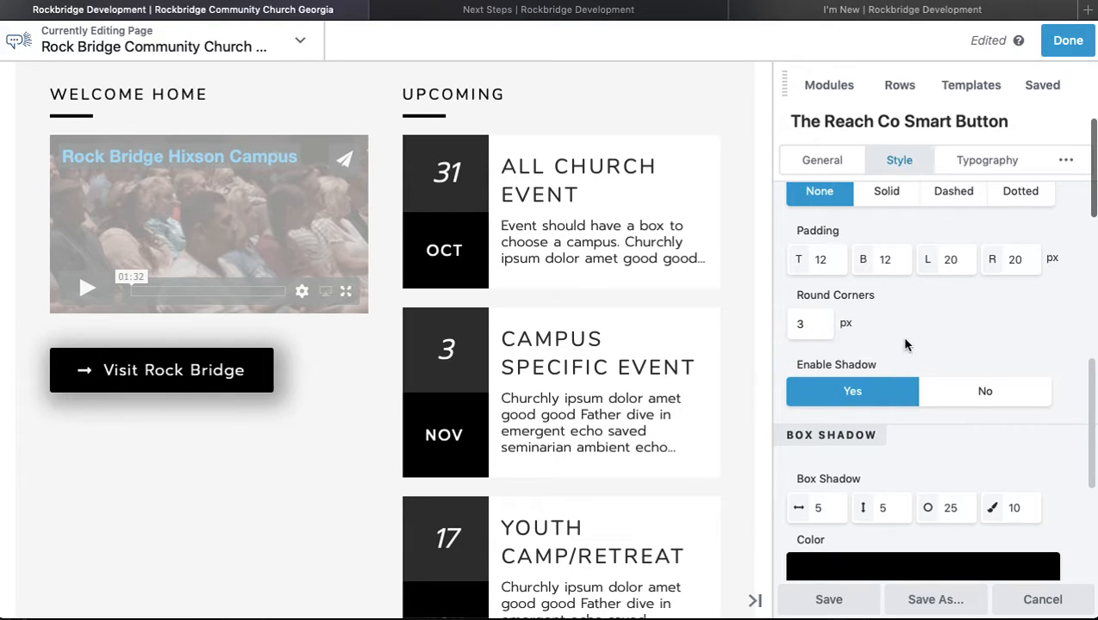
Step: Try a grey #b7b7b7 and the preset #117ec2 as the Visit Rock Bridge button's default background color
scroll(900, 335, down, 3)
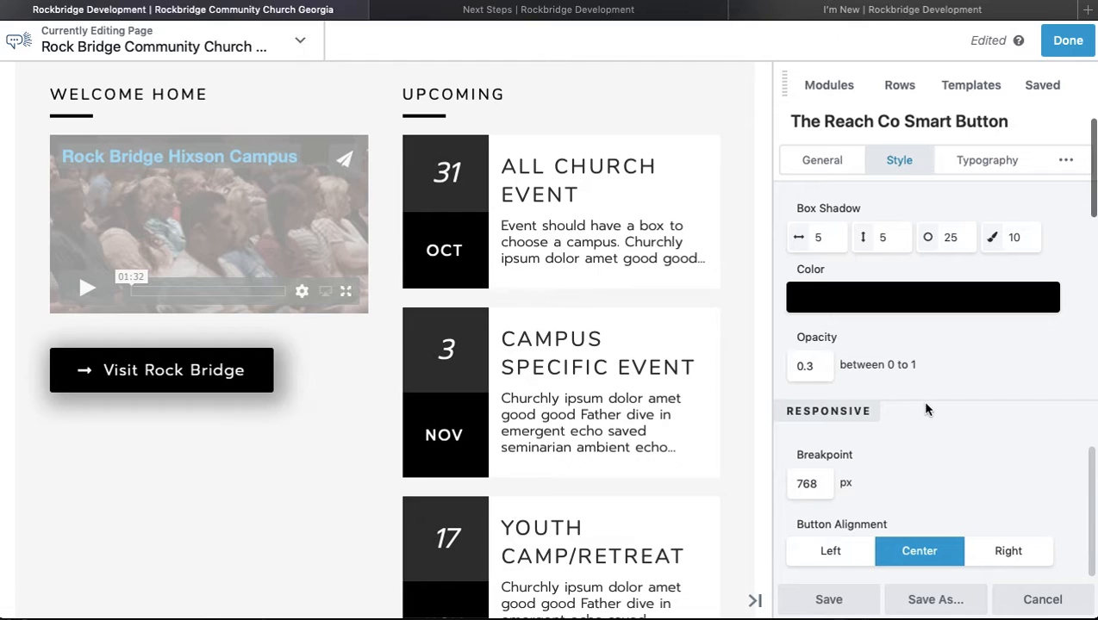
scroll(926, 405, down, 1)
scroll(910, 375, up, 5)
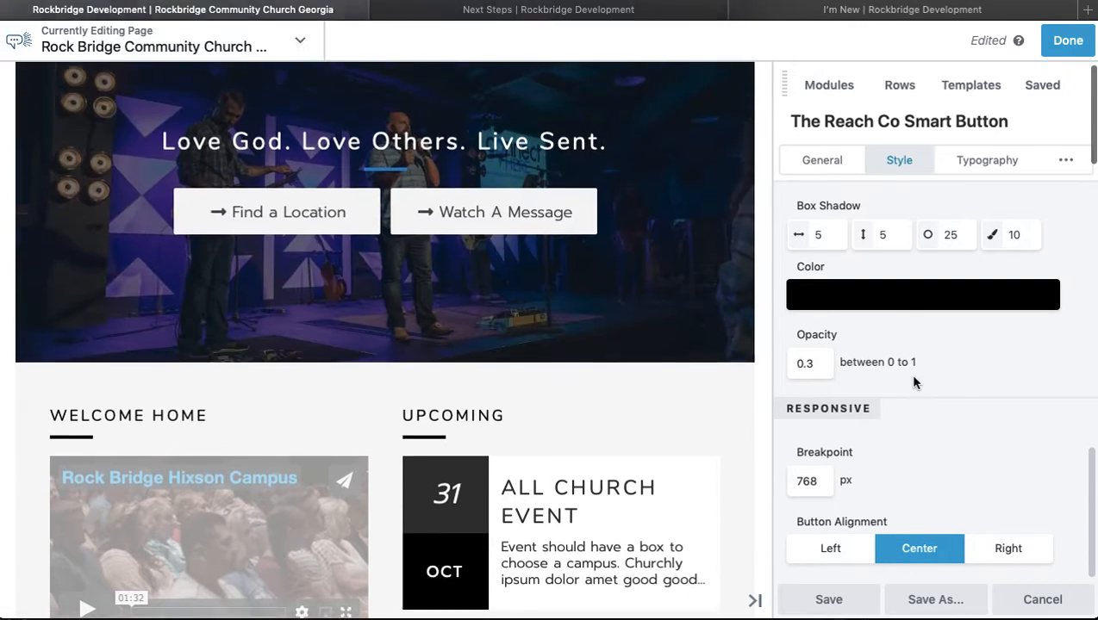
scroll(622, 504, down, 3)
scroll(623, 508, down, 5)
scroll(897, 353, up, 8)
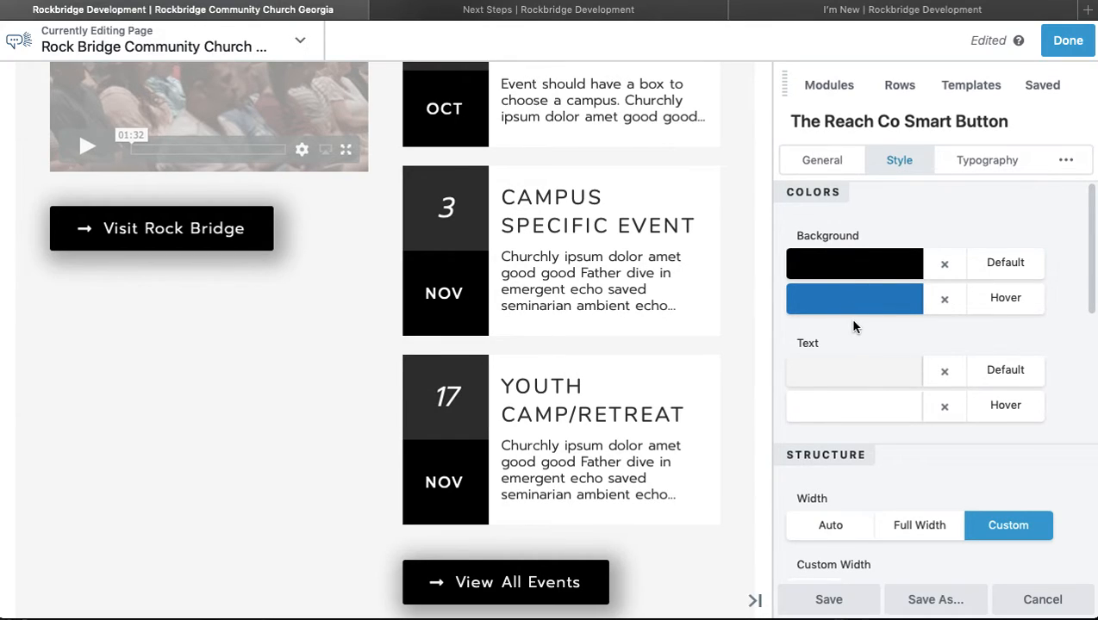
click(827, 270)
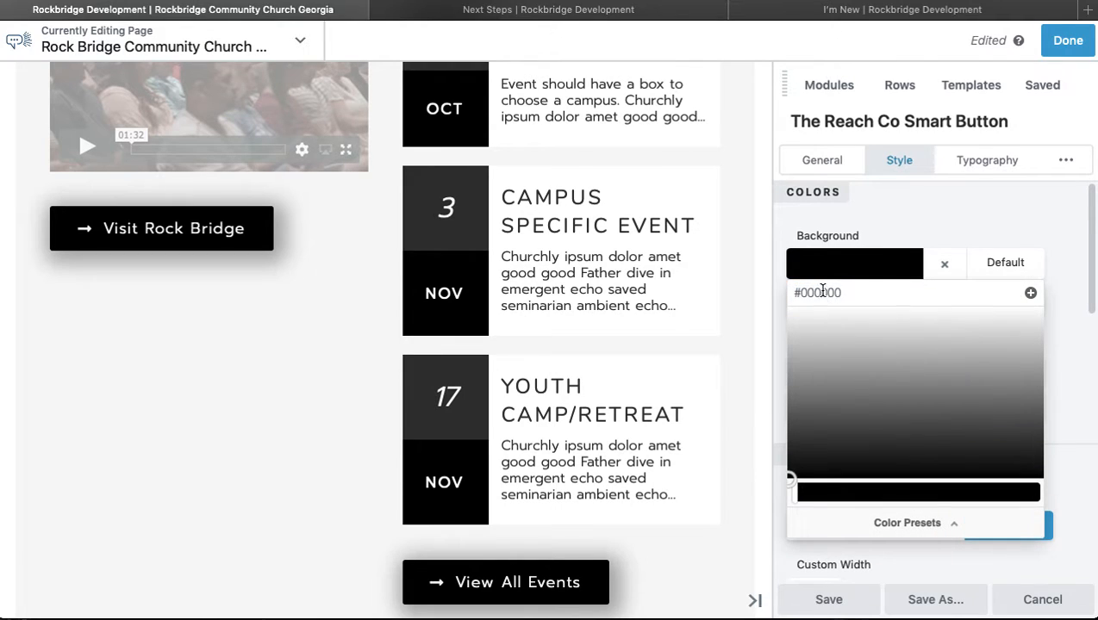
click(854, 381)
drag(859, 337, 896, 356)
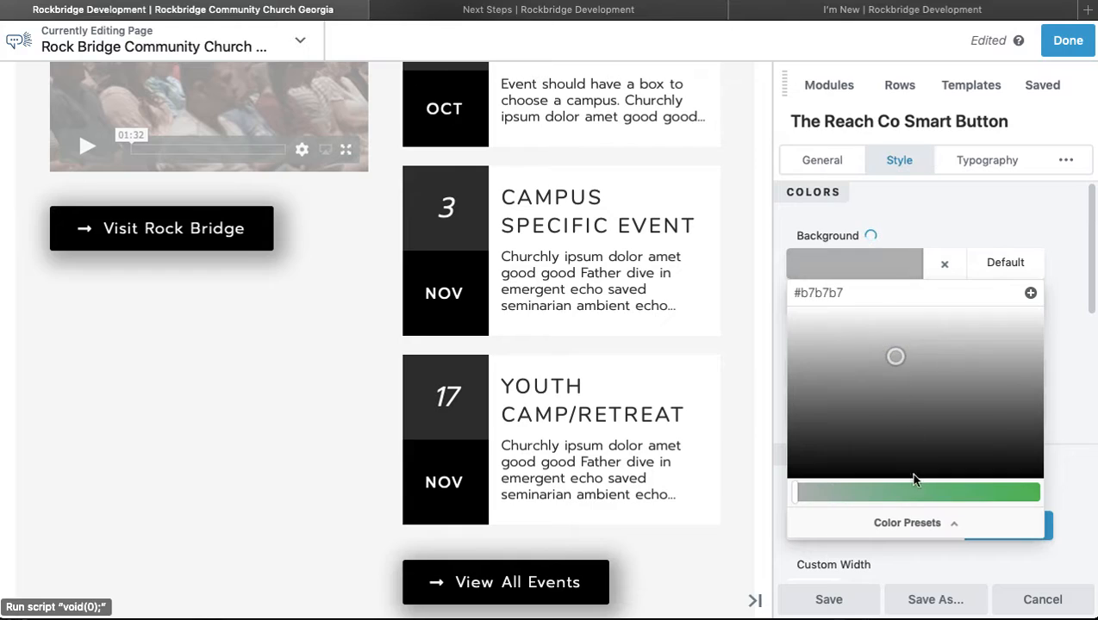
click(915, 524)
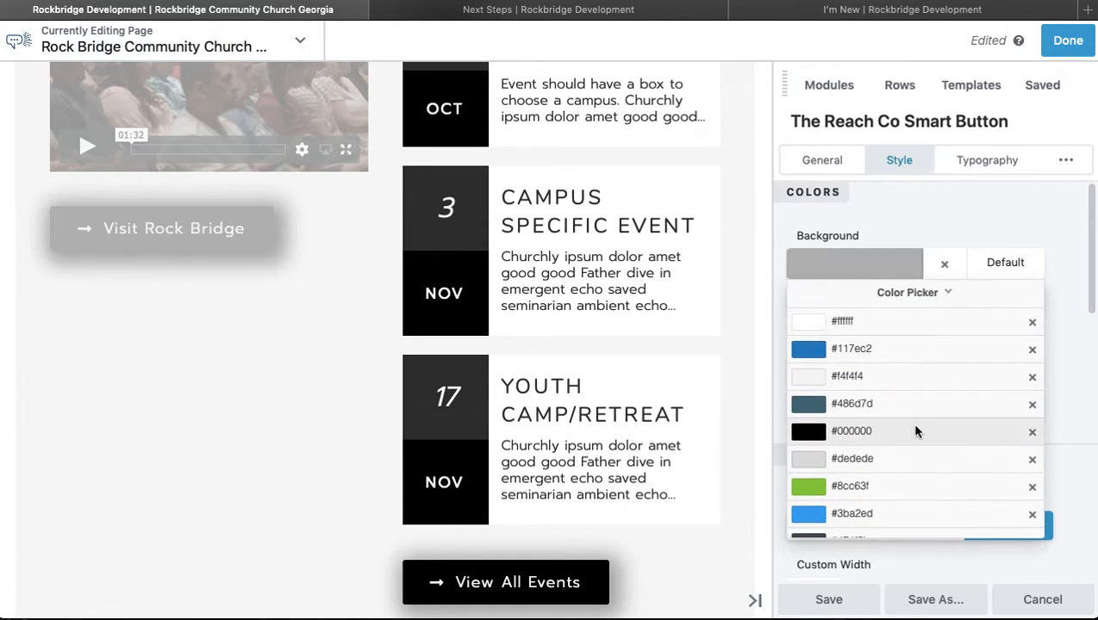
click(813, 349)
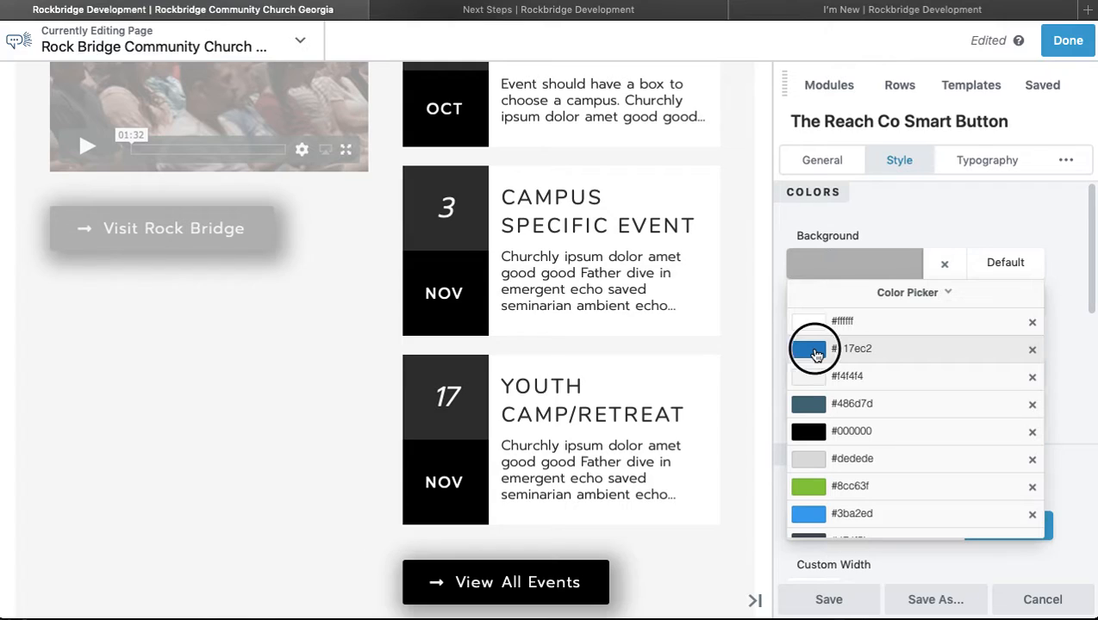
click(916, 221)
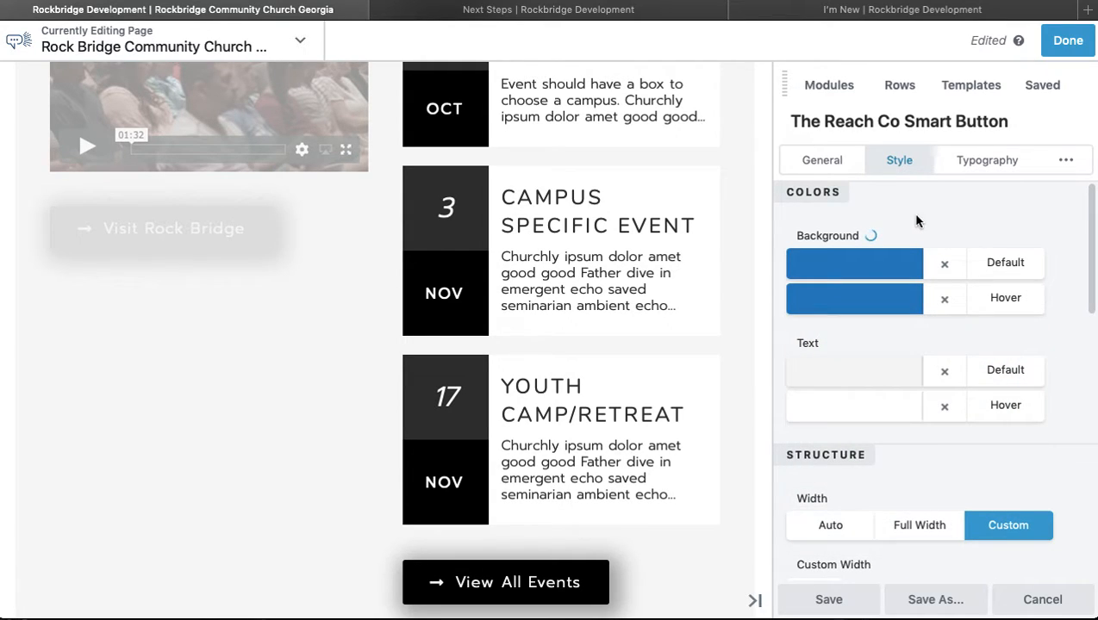
Step: Set the button's default background color to the preset #000000 and save the button module
click(848, 272)
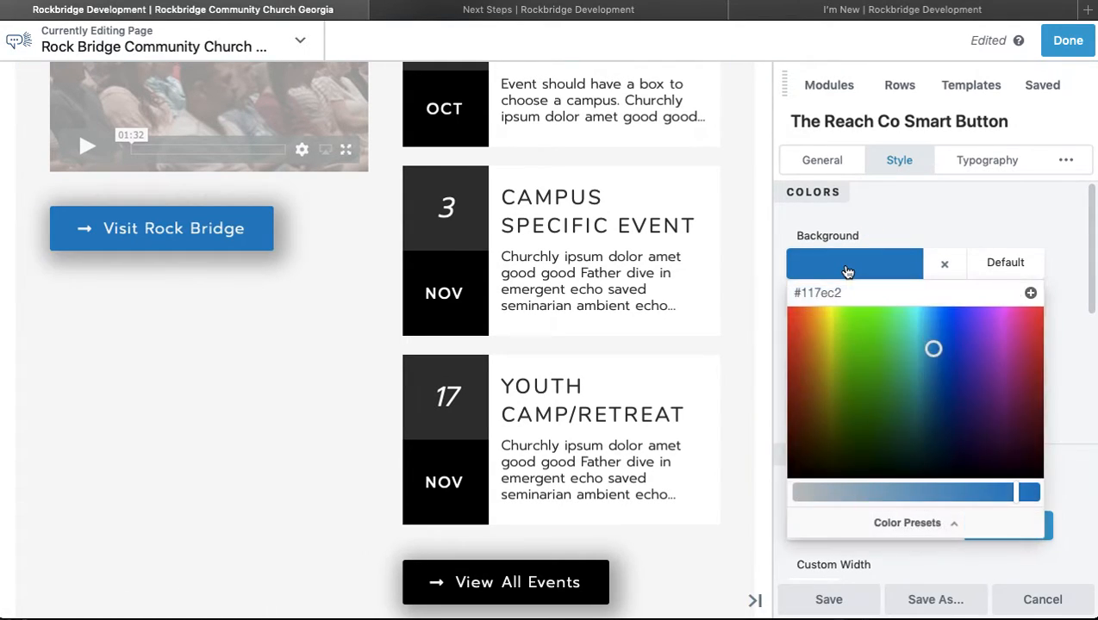
click(909, 523)
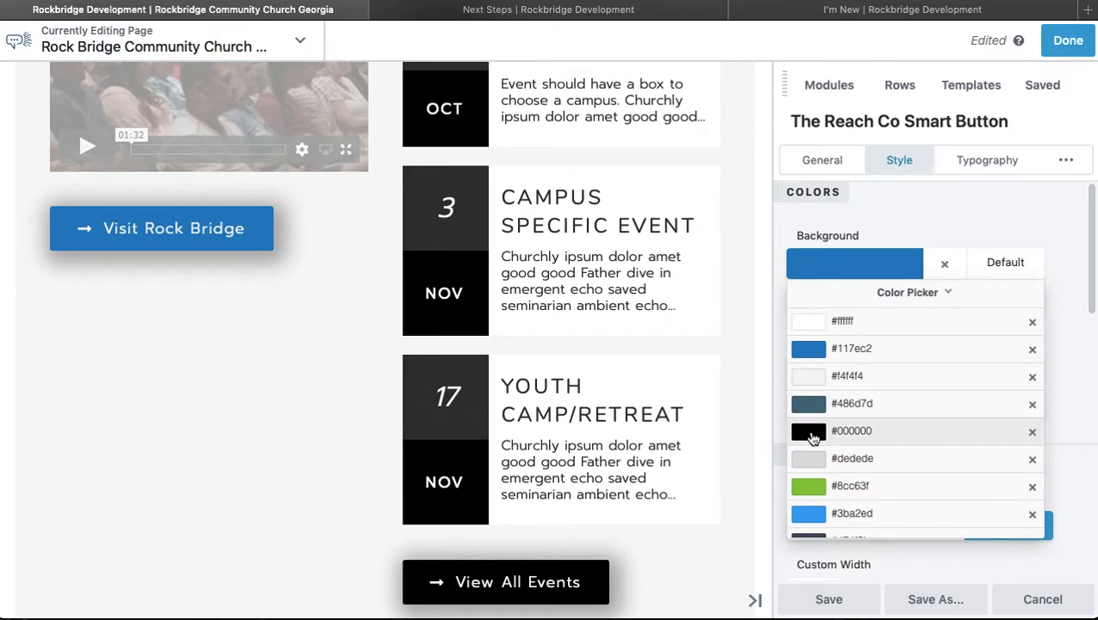
click(812, 438)
click(944, 227)
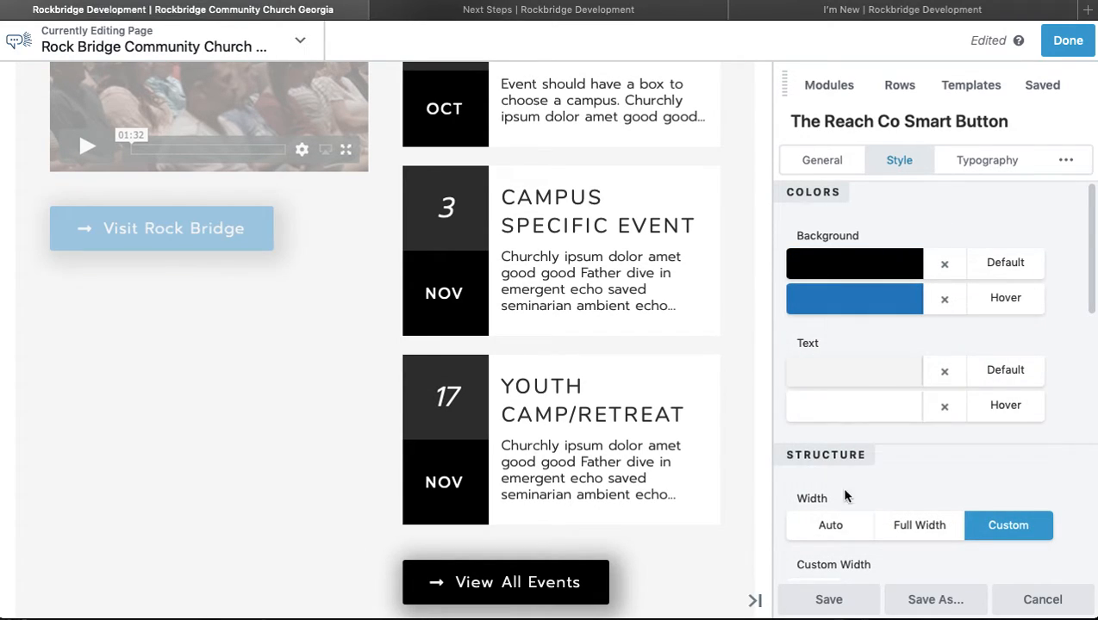
click(824, 600)
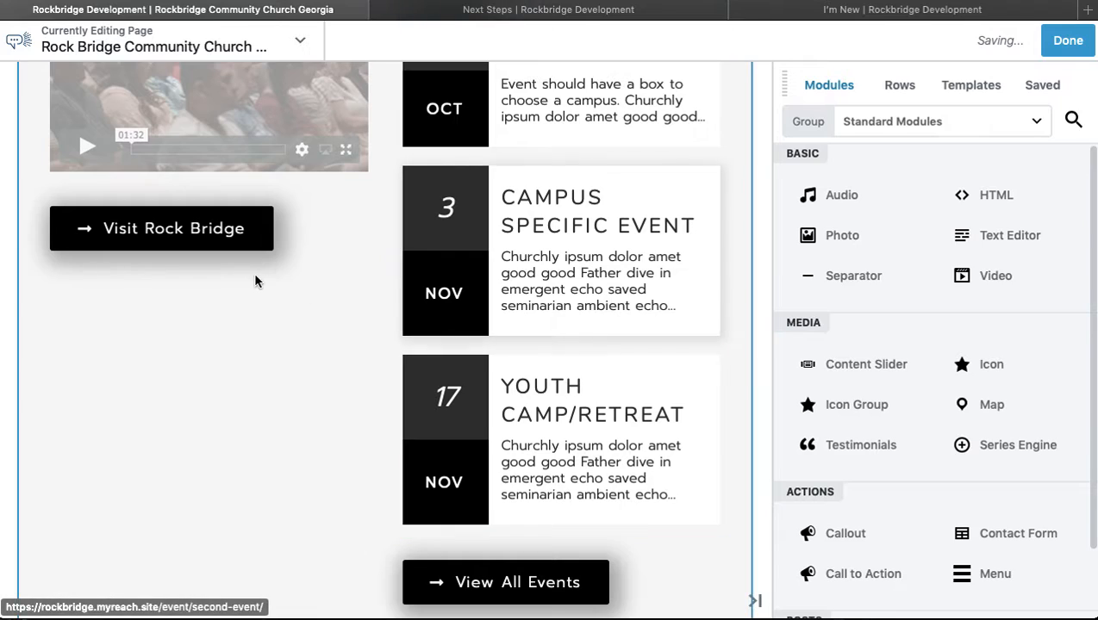
Step: Finish editing the church home page and publish its changes
scroll(530, 224, down, 1)
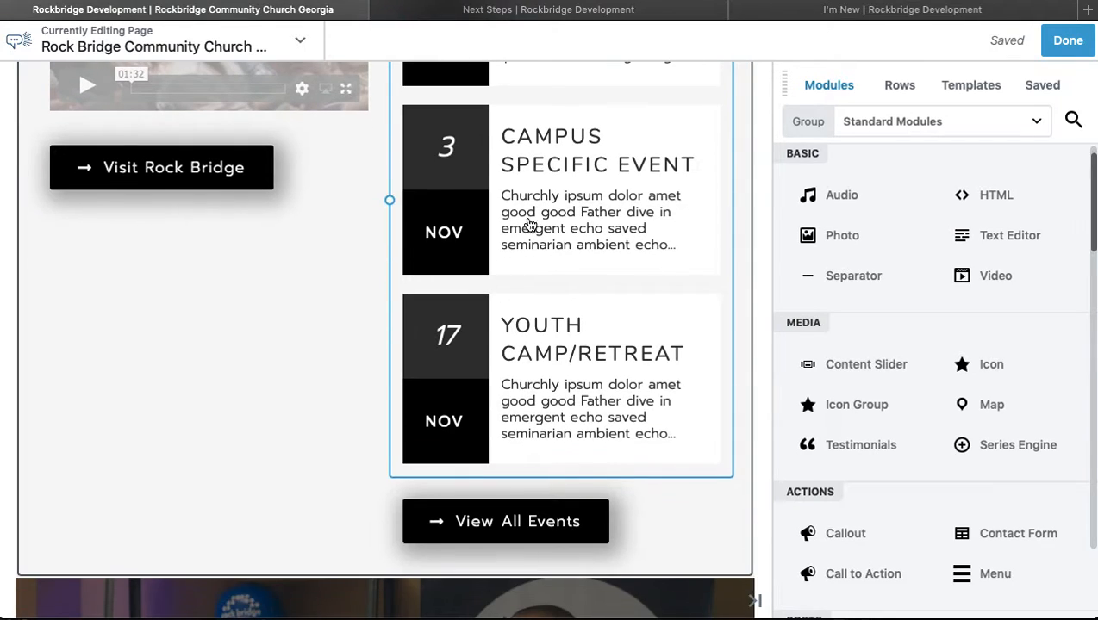
scroll(530, 224, up, 3)
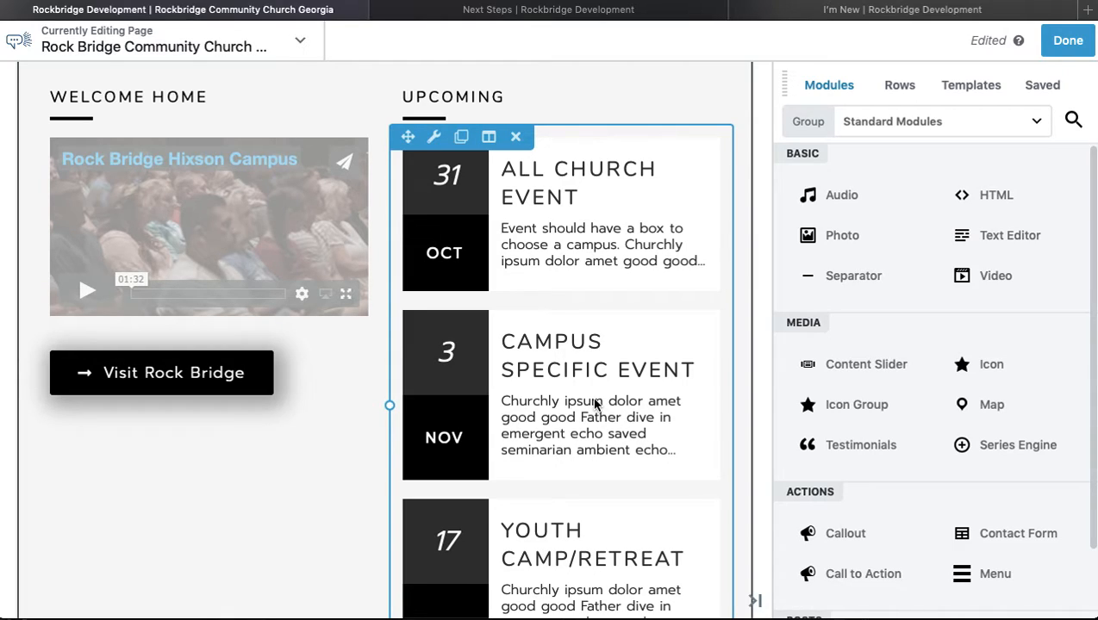
scroll(594, 405, down, 5)
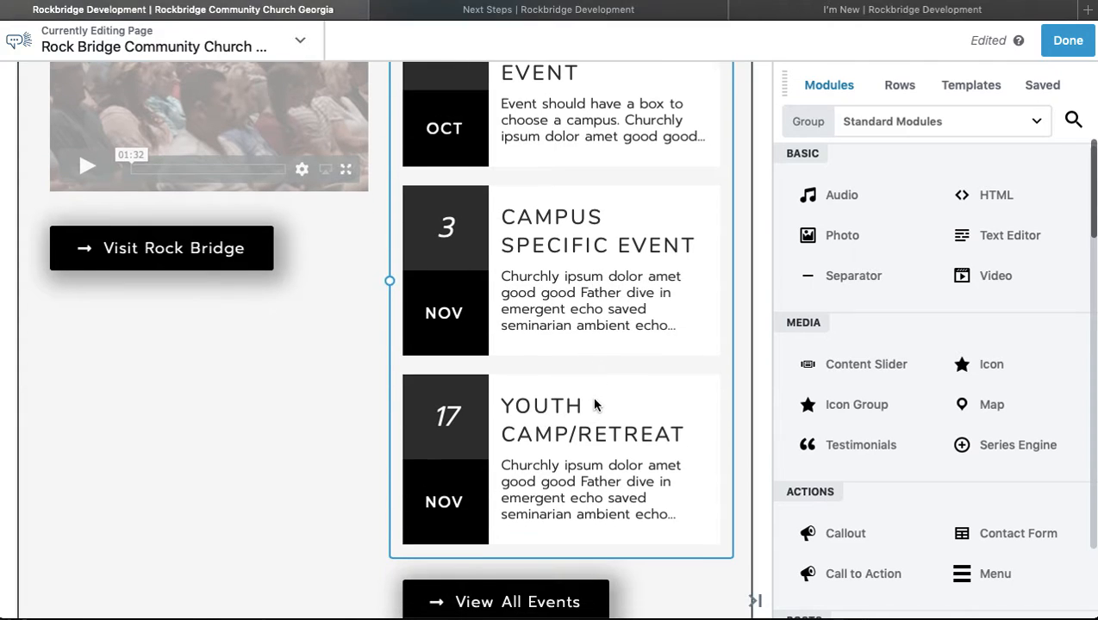
scroll(594, 405, down, 5)
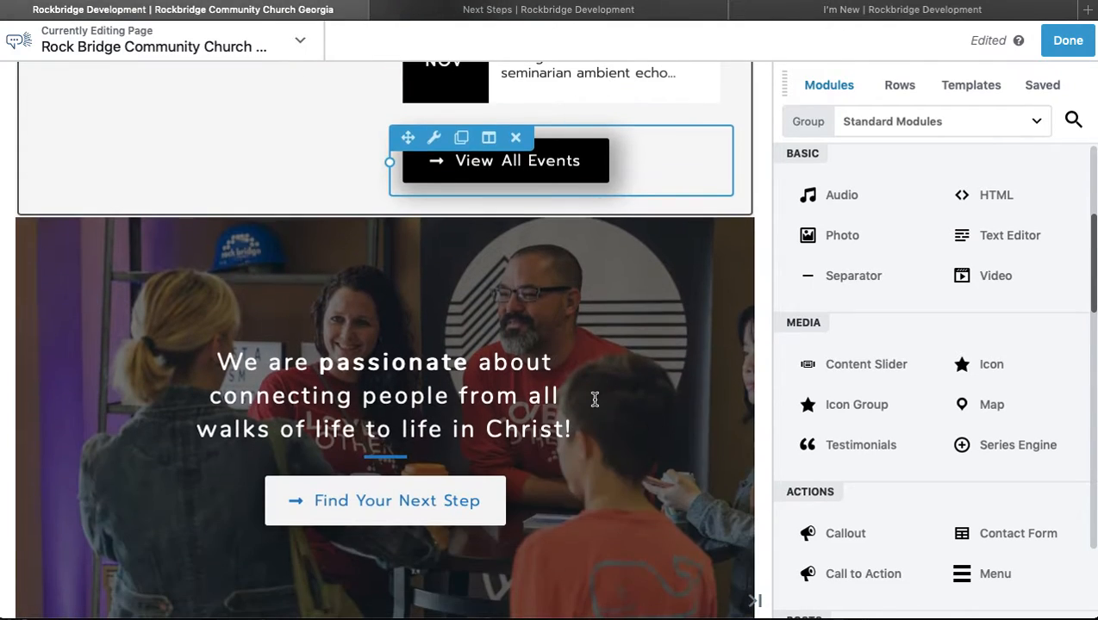
scroll(593, 404, down, 1)
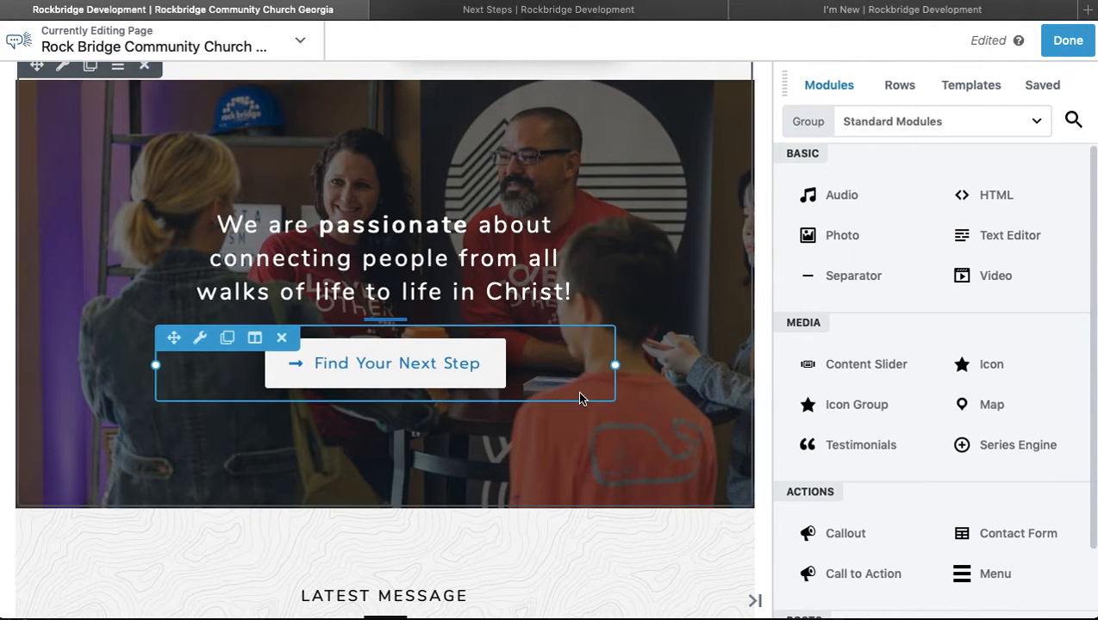
scroll(581, 397, down, 5)
click(1068, 49)
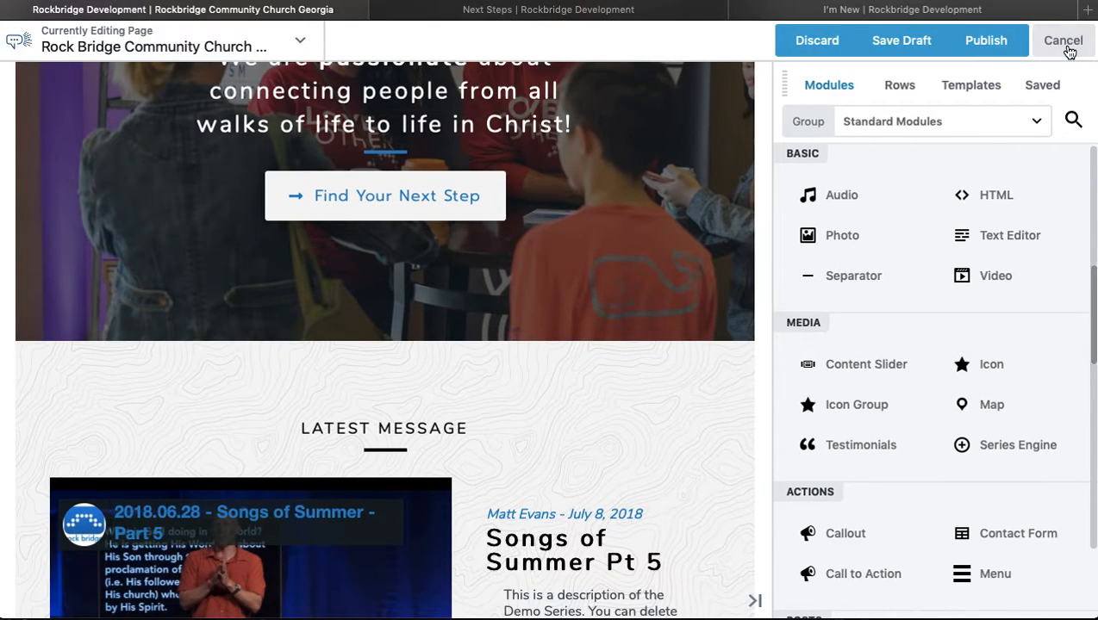
click(1000, 42)
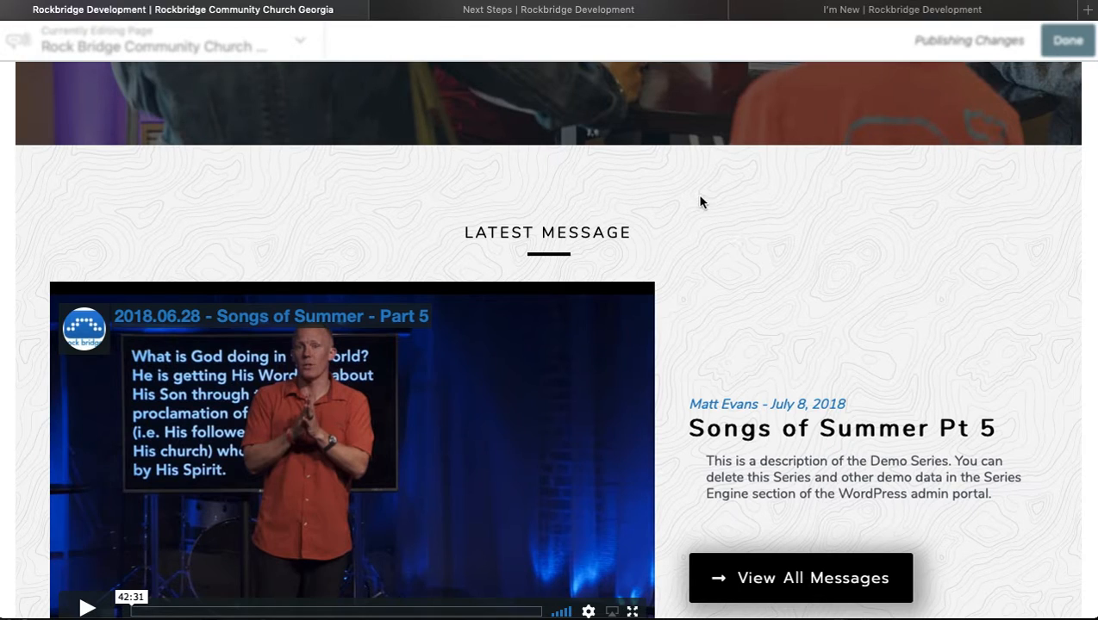
Step: Switch to the Next Steps page's browser tab, open the page for editing in WordPress and take over the edit lock
click(528, 9)
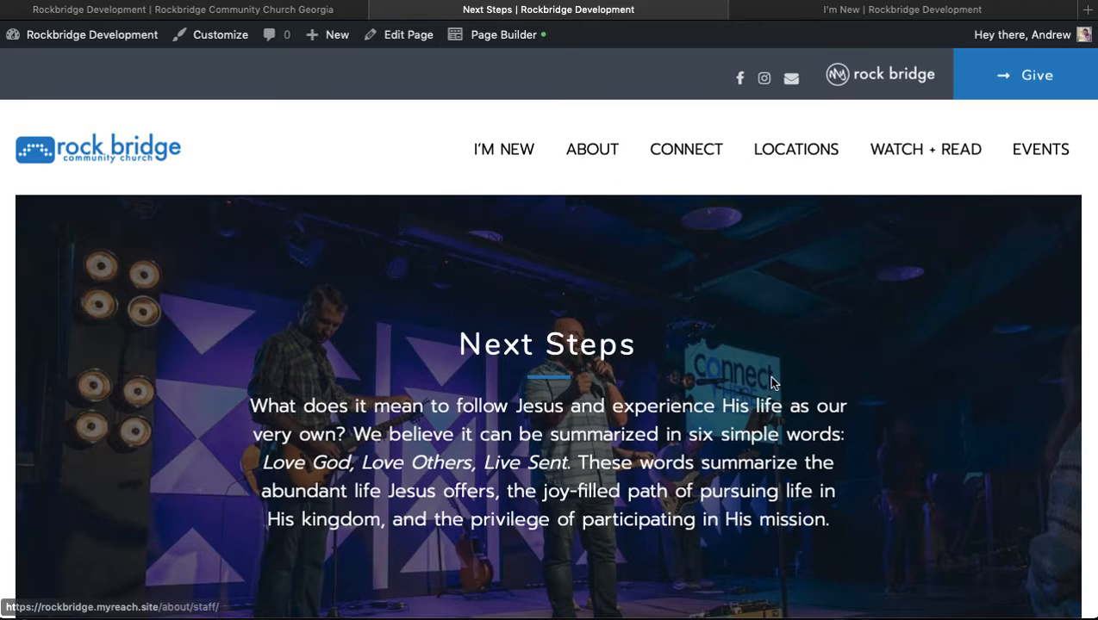
mouse_move(487, 35)
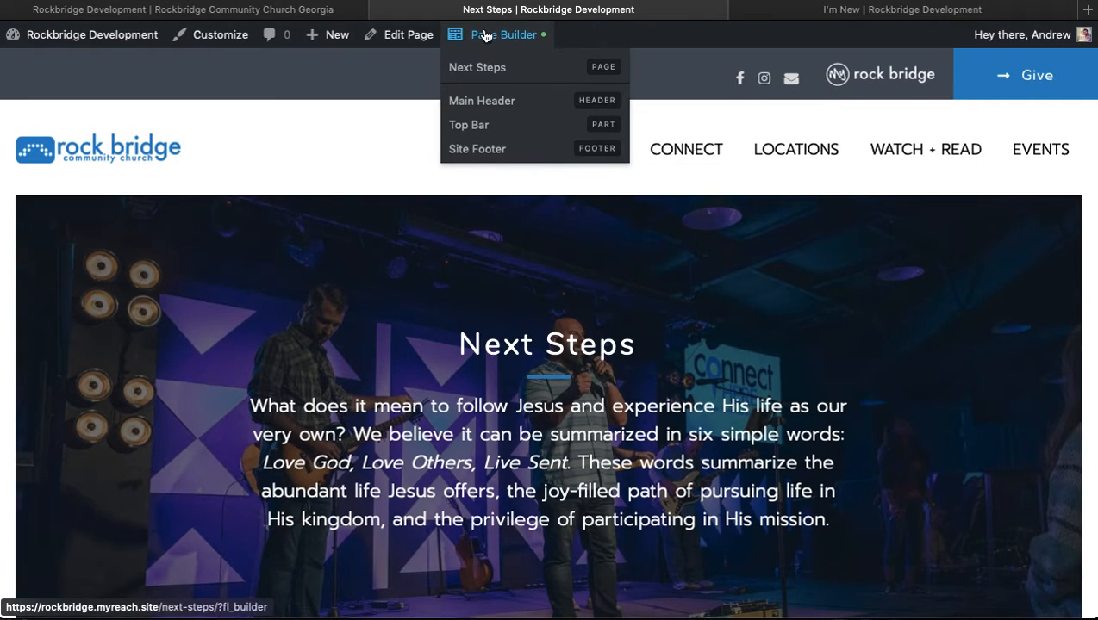
scroll(673, 463, down, 8)
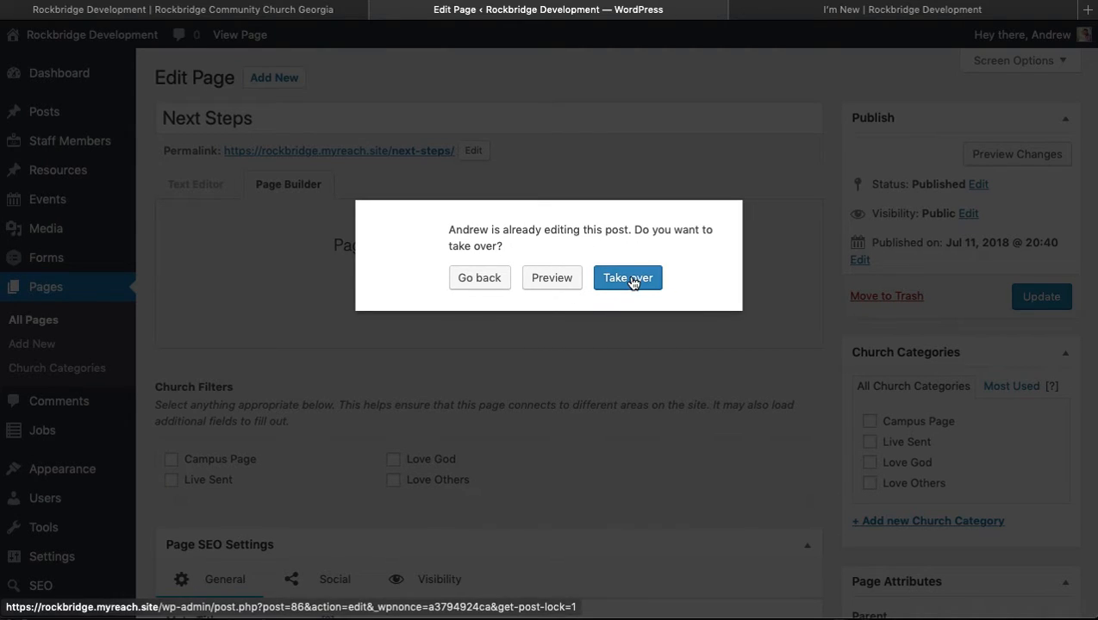
click(632, 276)
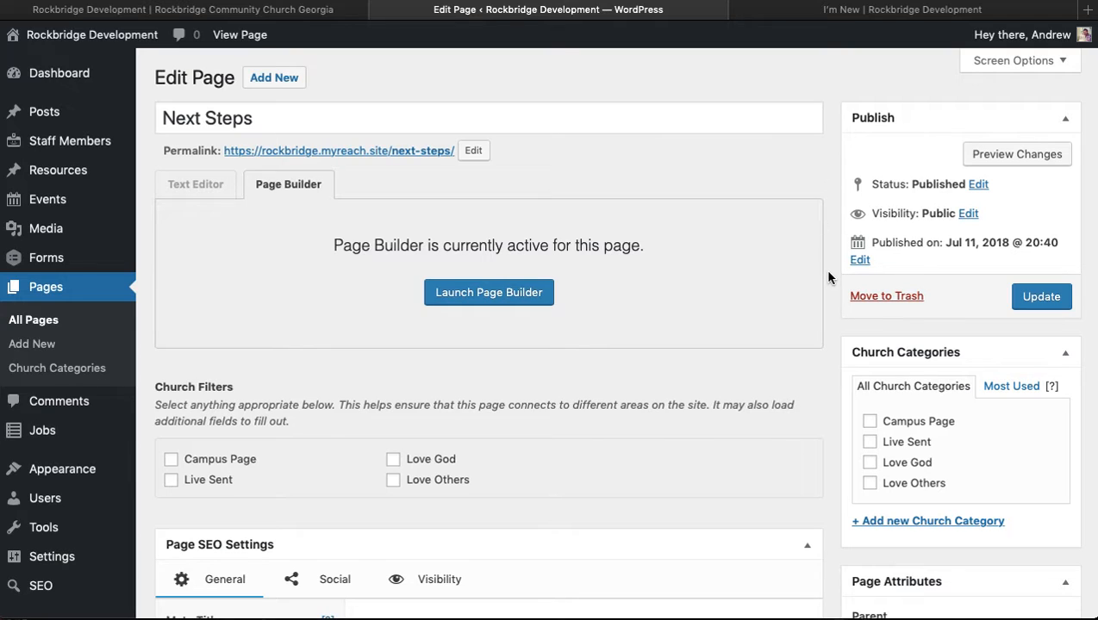
Step: Launch Page Builder for the Next Steps page
click(449, 292)
scroll(826, 255, down, 4)
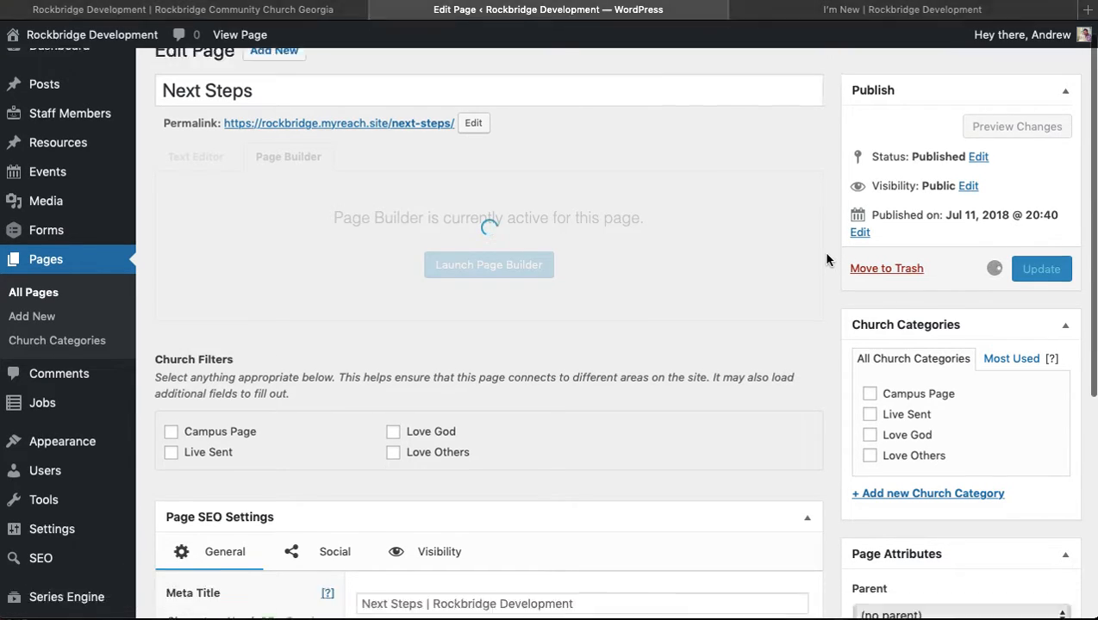
scroll(826, 254, up, 4)
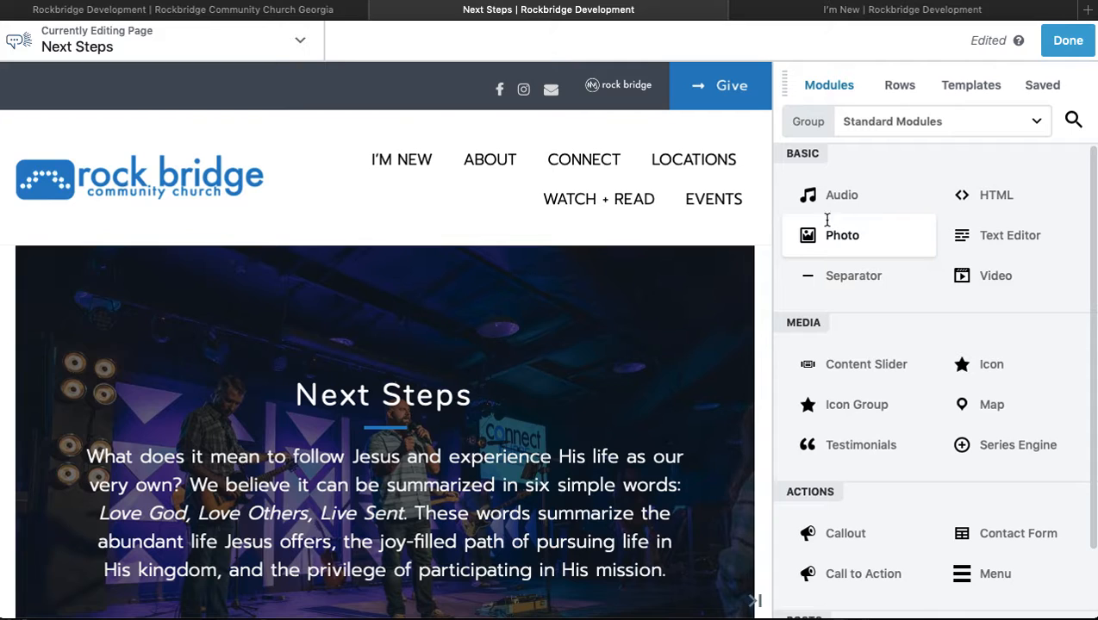
scroll(657, 313, down, 10)
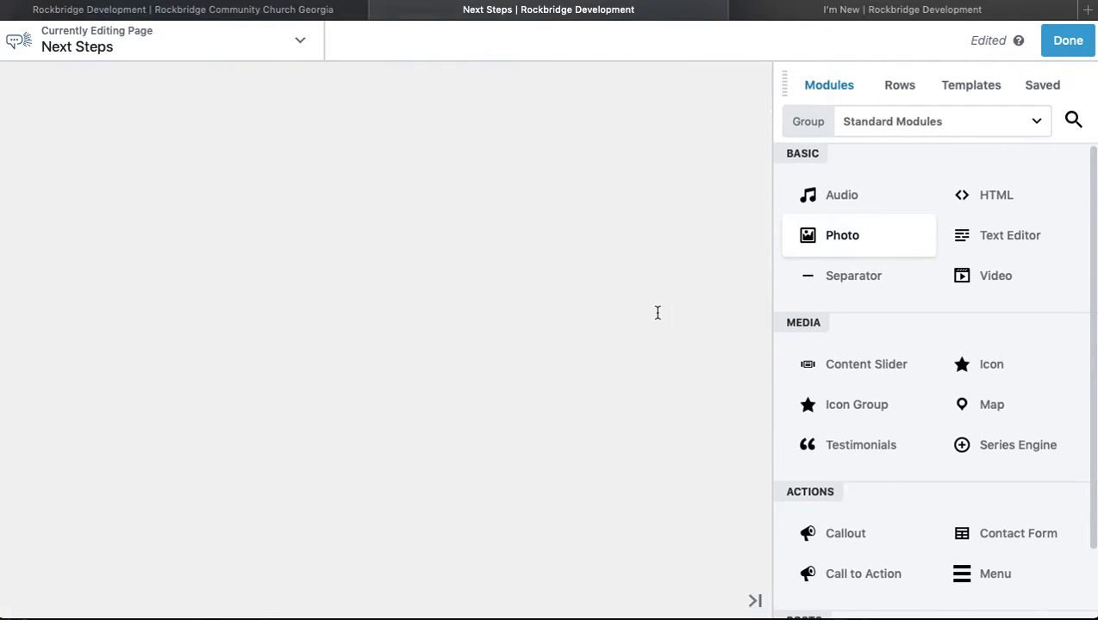
Step: Open the settings of the Follow Jesus callout in the Love God section
scroll(657, 312, down, 5)
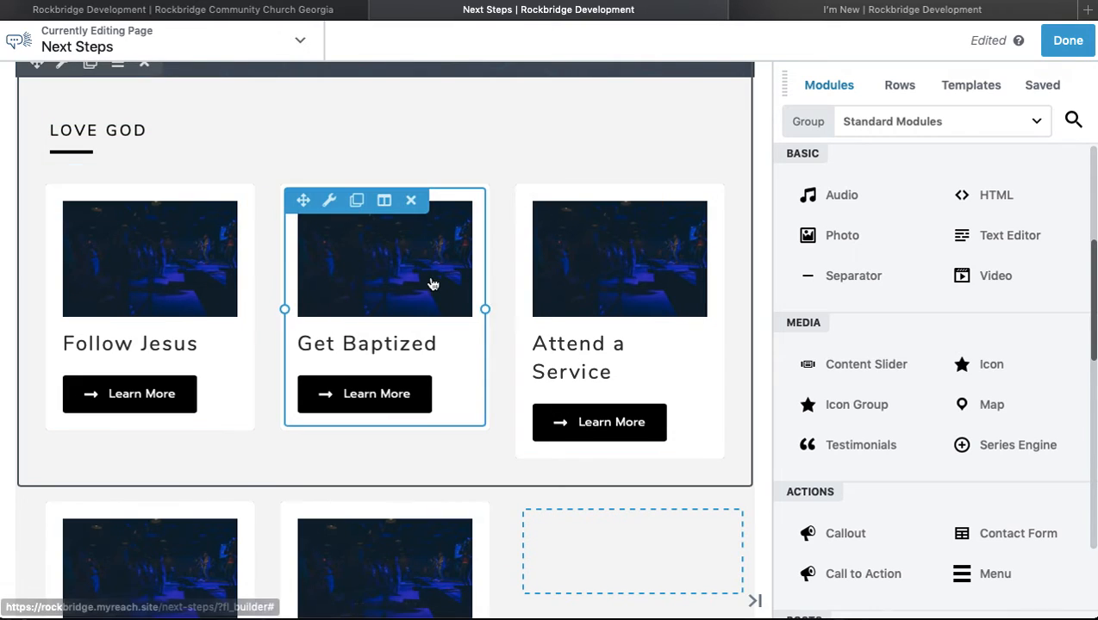
scroll(694, 322, down, 5)
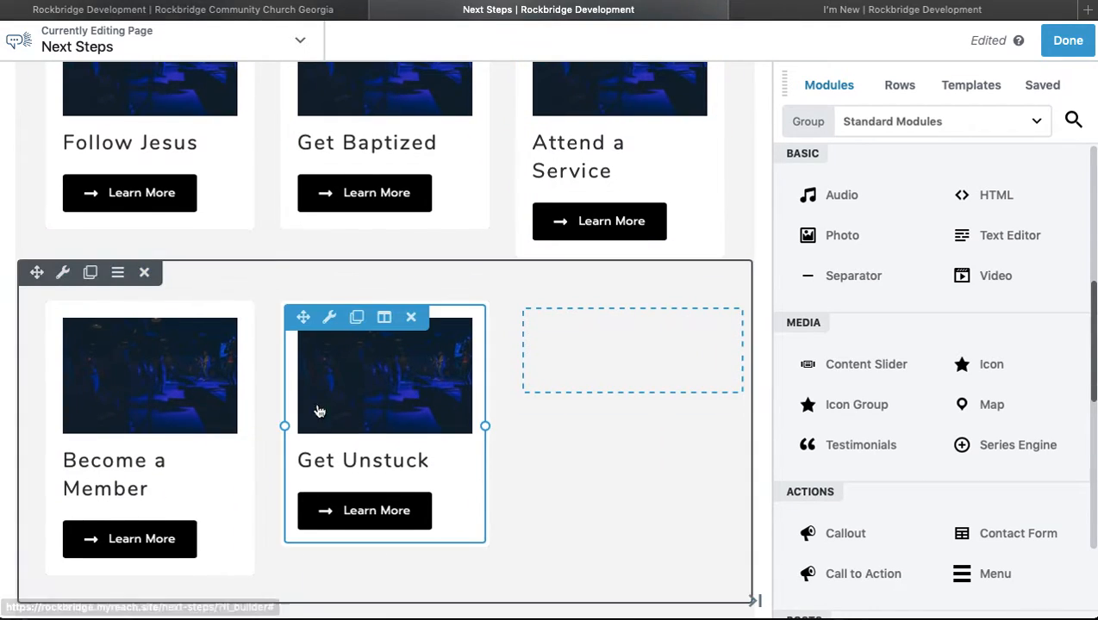
scroll(410, 396, up, 1)
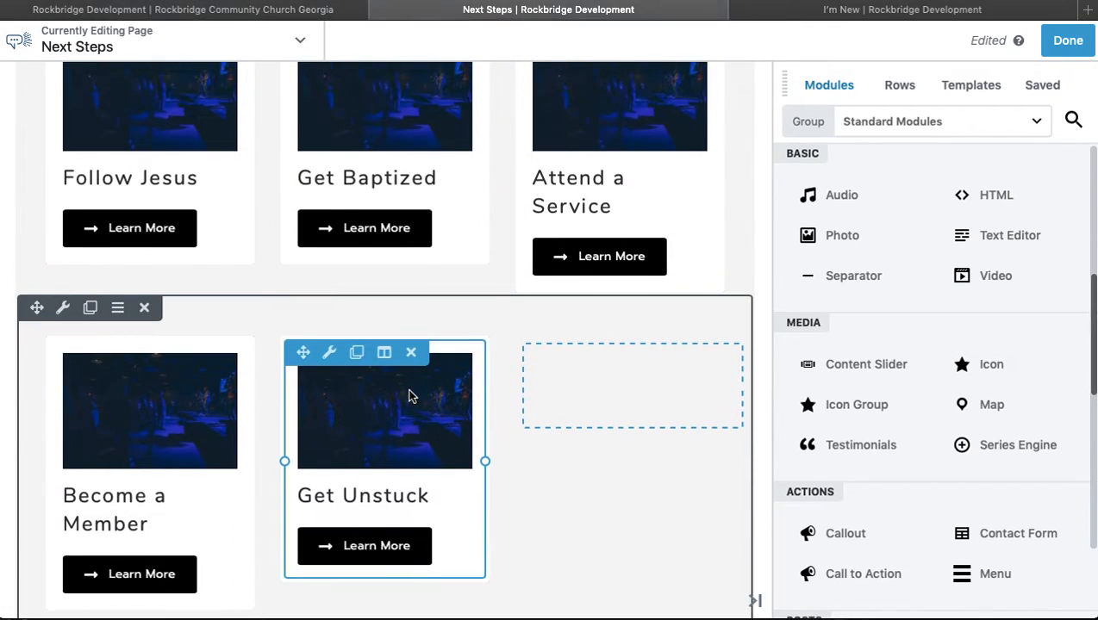
scroll(389, 362, up, 4)
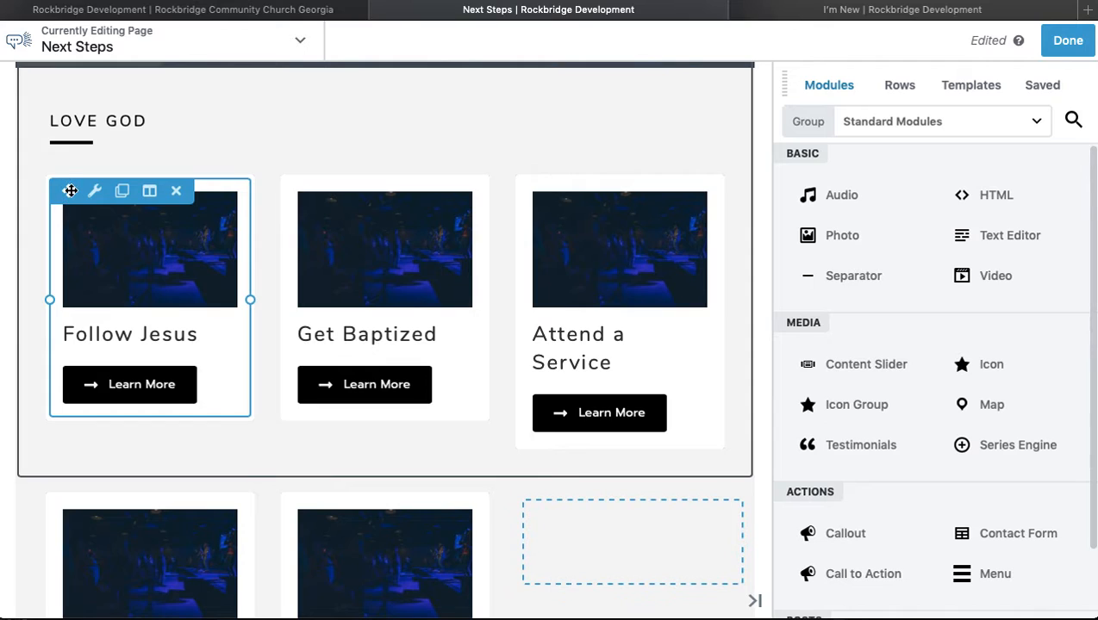
click(121, 252)
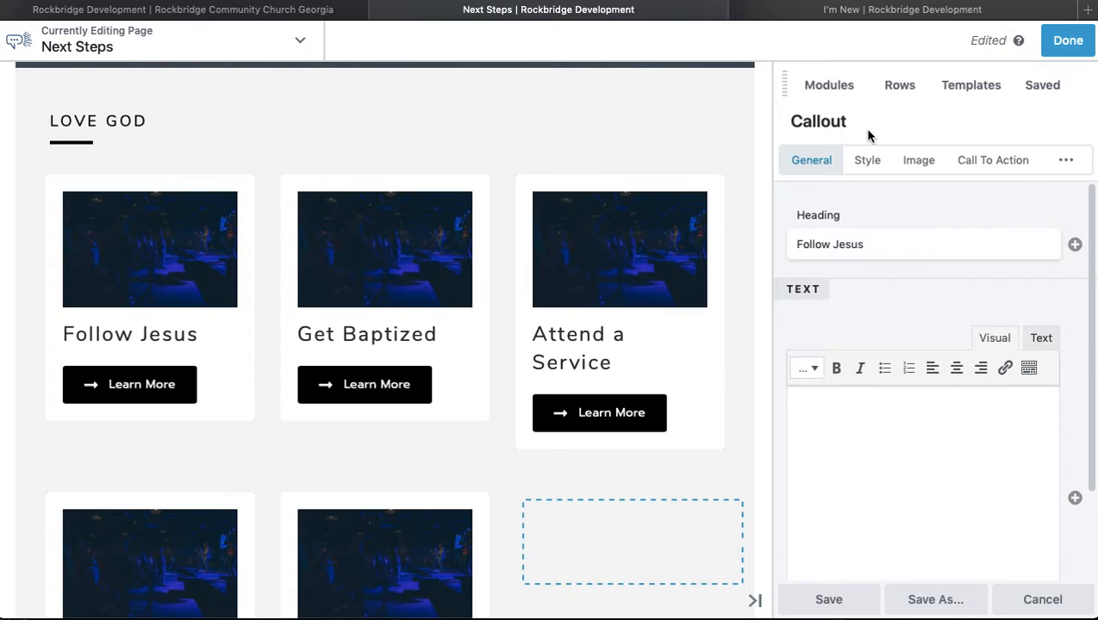
click(849, 249)
Step: Enter the sample text "asdfasdfasdf" in the Follow Jesus callout's text area and clear it again
scroll(883, 303, down, 2)
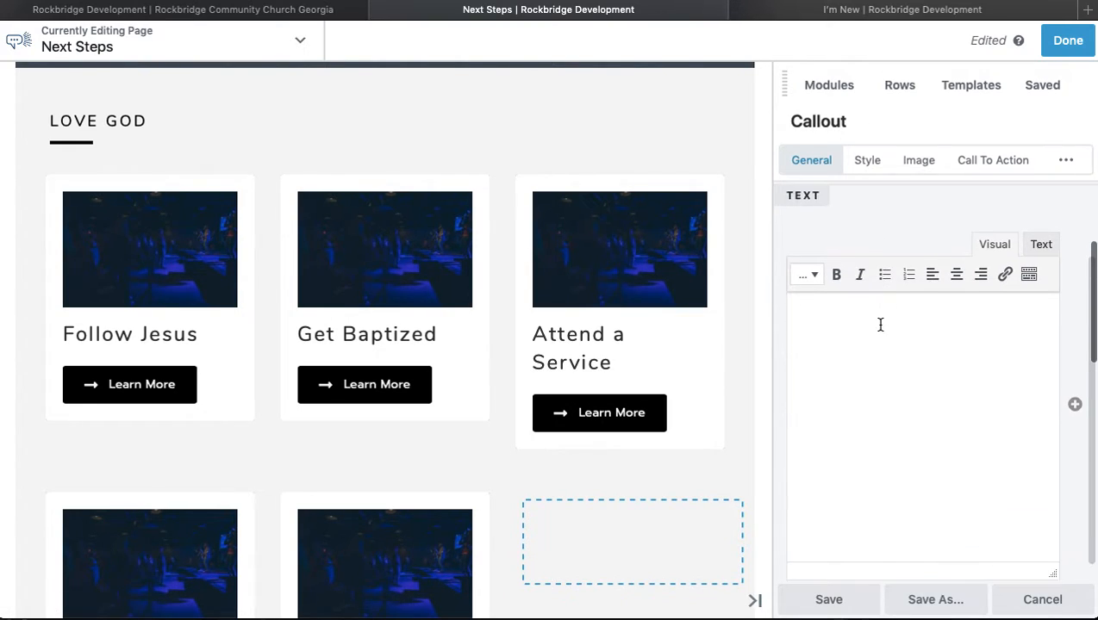
click(880, 321)
text(asdfasdfasdf)
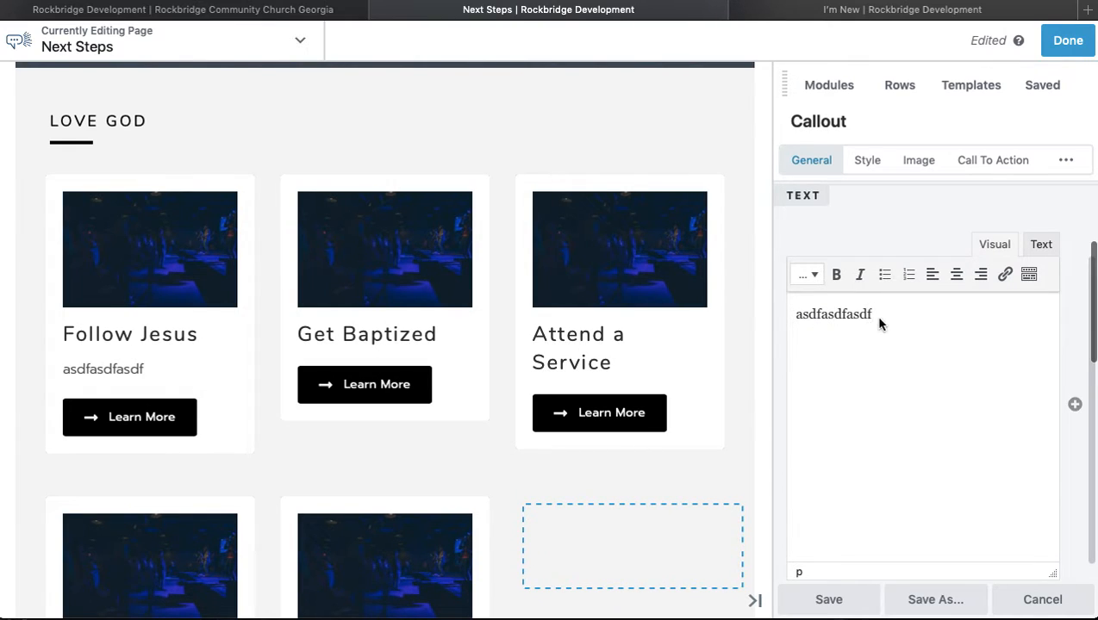
key(ctrl+a)
key(BackSpace)
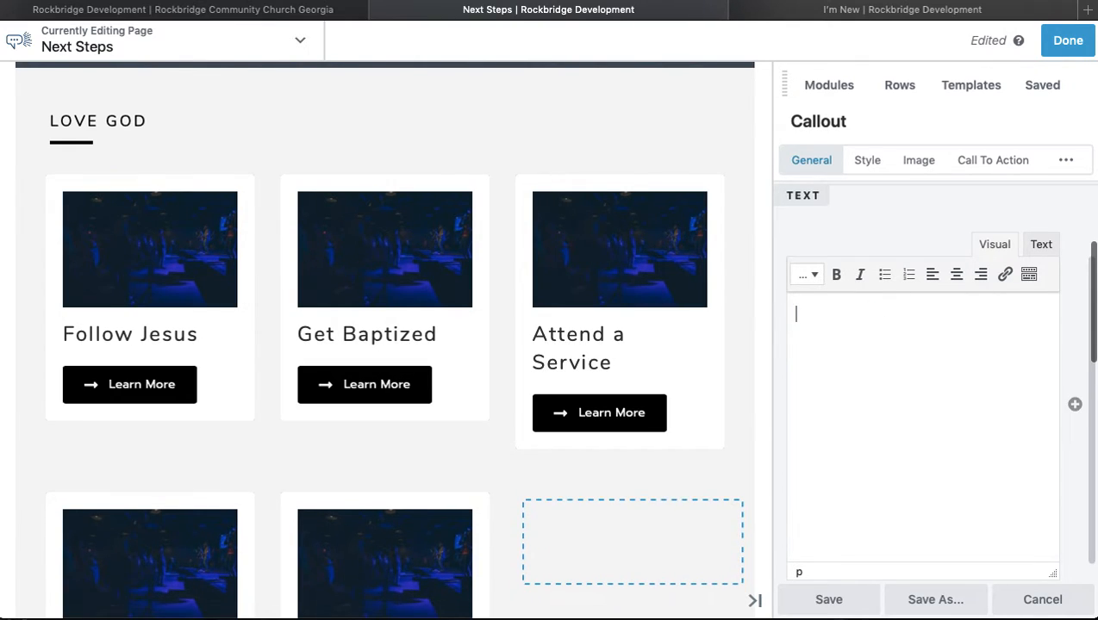
Step: Examine the Follow Jesus callout's style, image and call-to-action settings, including its link, button text, icon and button colors
click(867, 161)
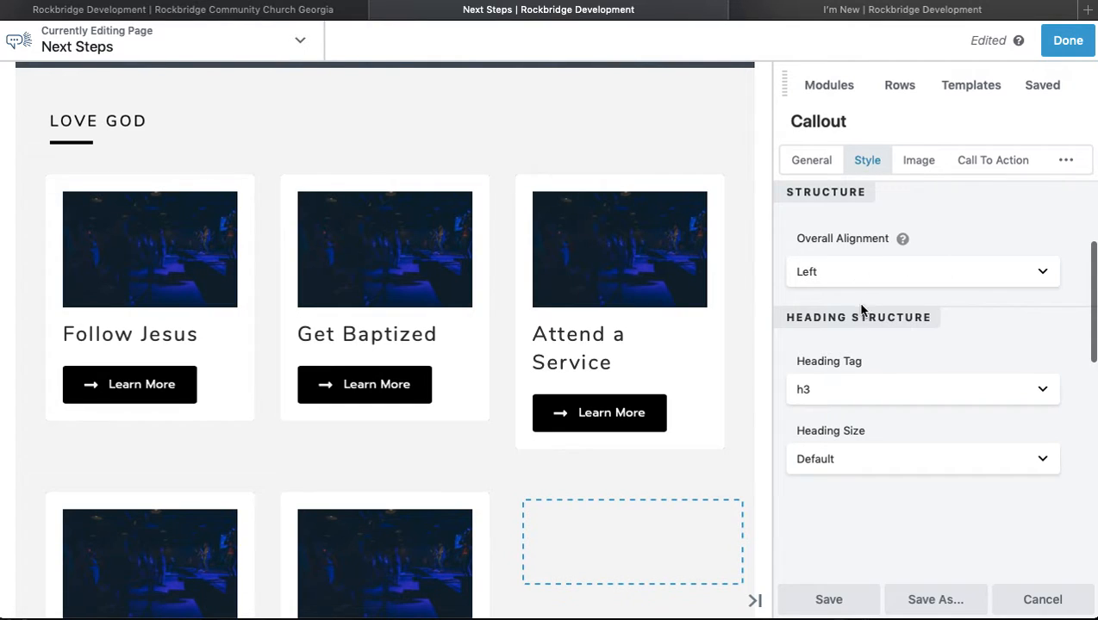
click(918, 160)
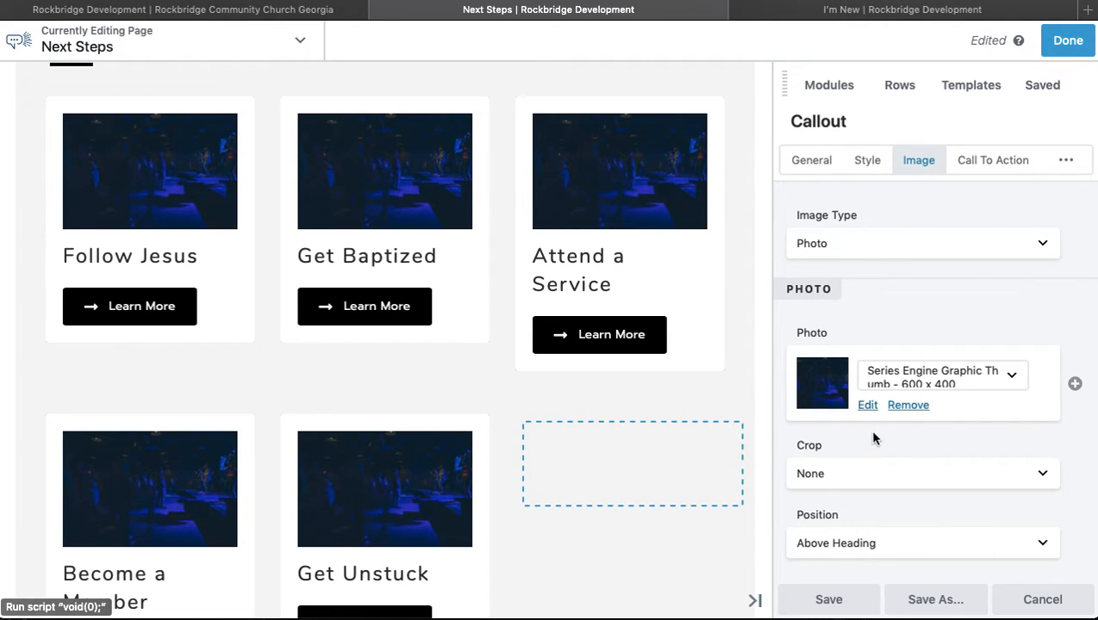
click(991, 155)
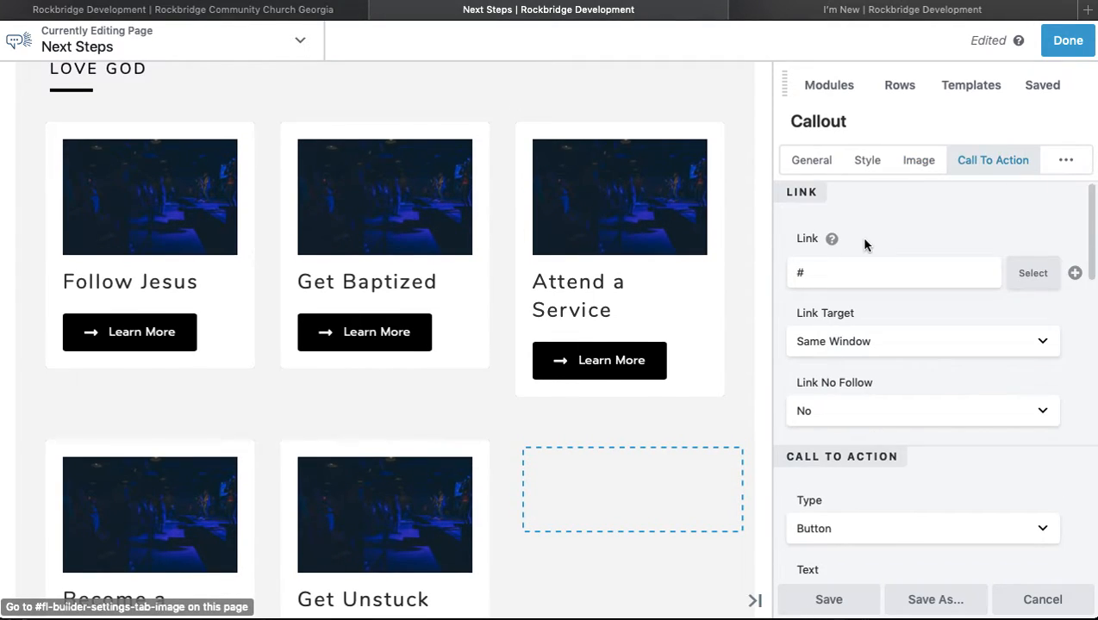
scroll(861, 359, down, 3)
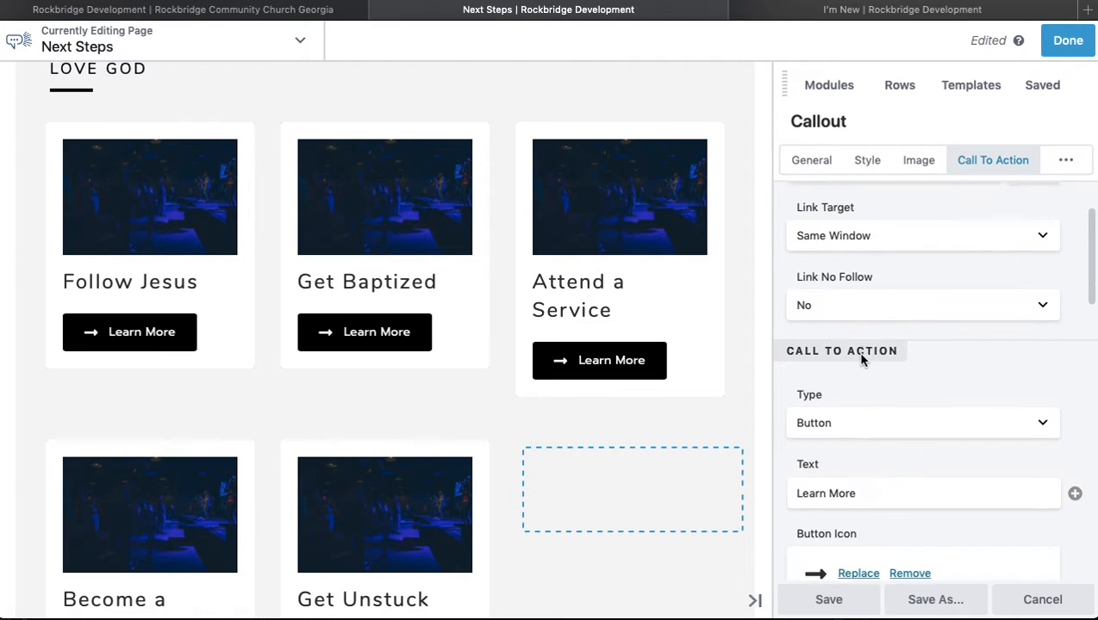
scroll(856, 351, up, 3)
mouse_move(831, 240)
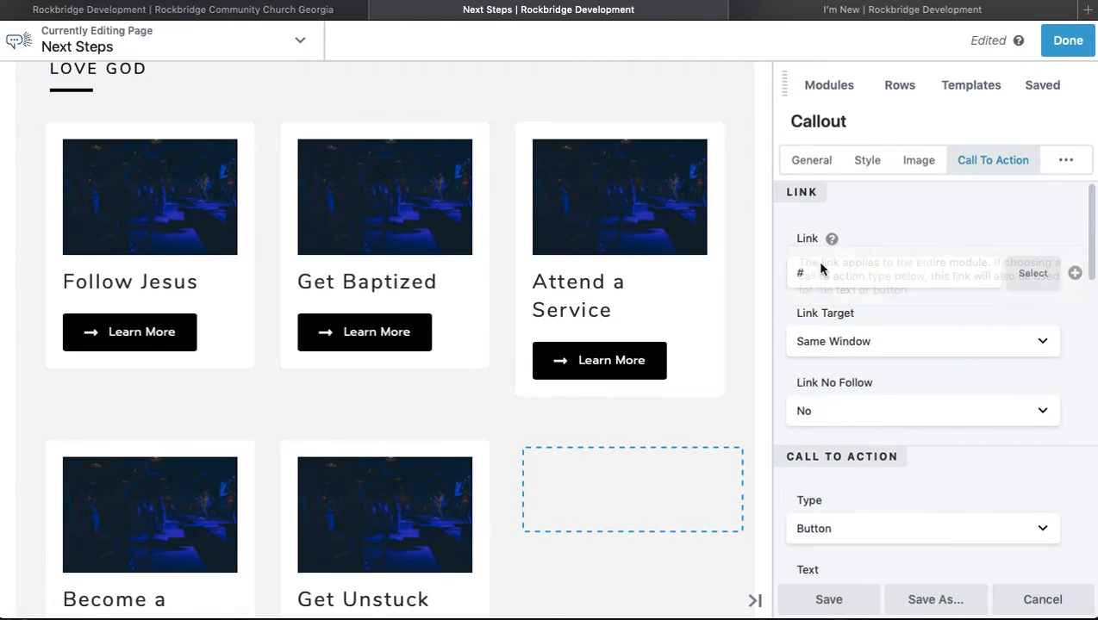
scroll(919, 387, down, 2)
scroll(919, 386, down, 6)
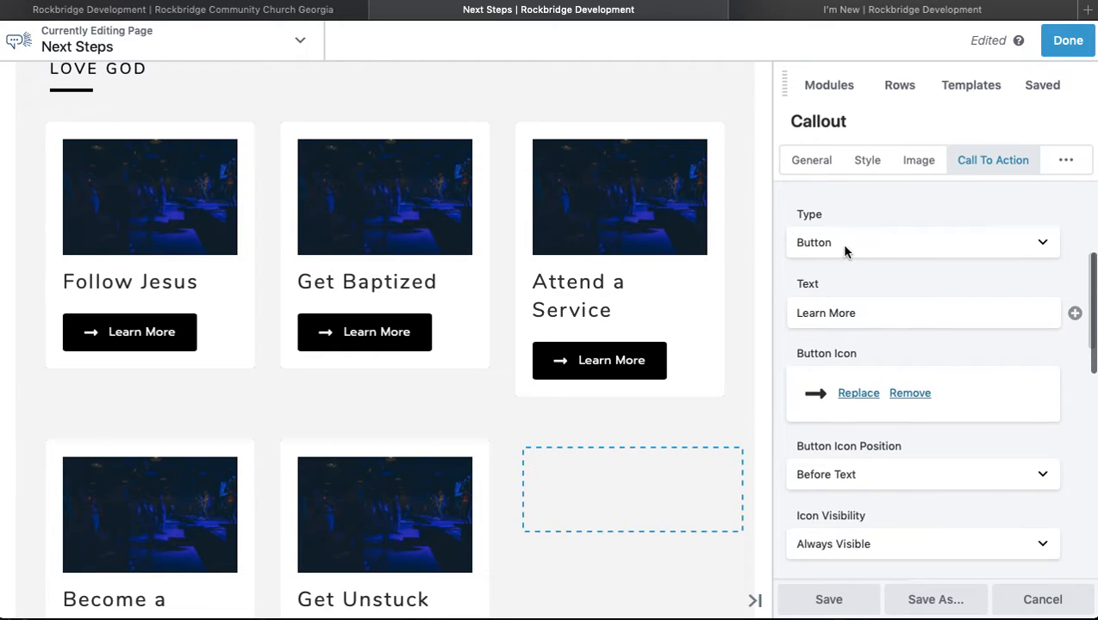
scroll(866, 310, down, 10)
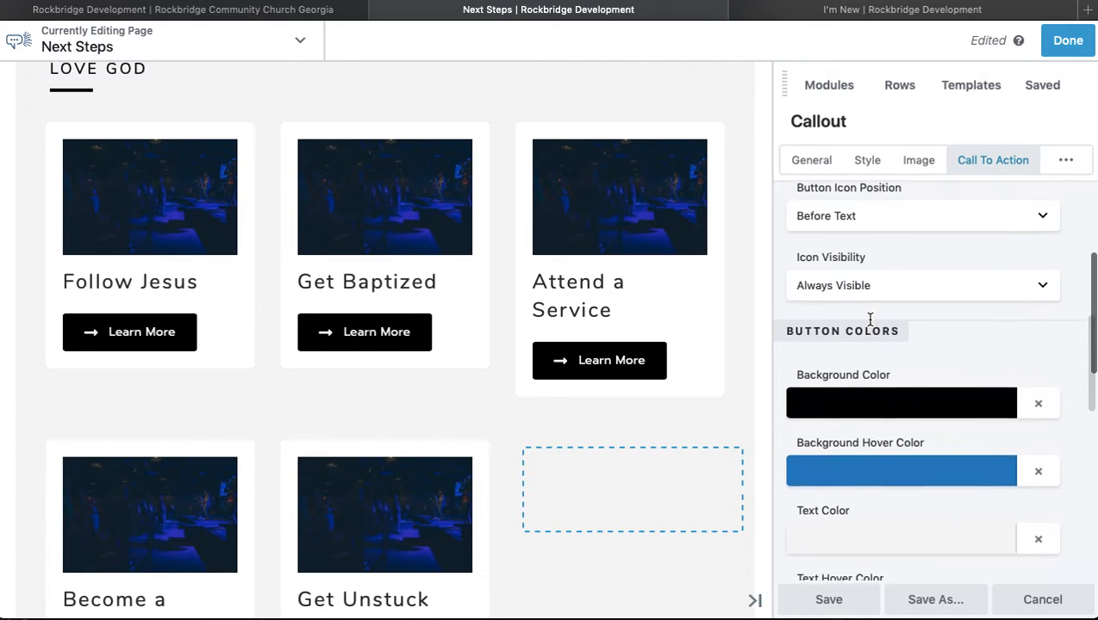
scroll(878, 475, up, 7)
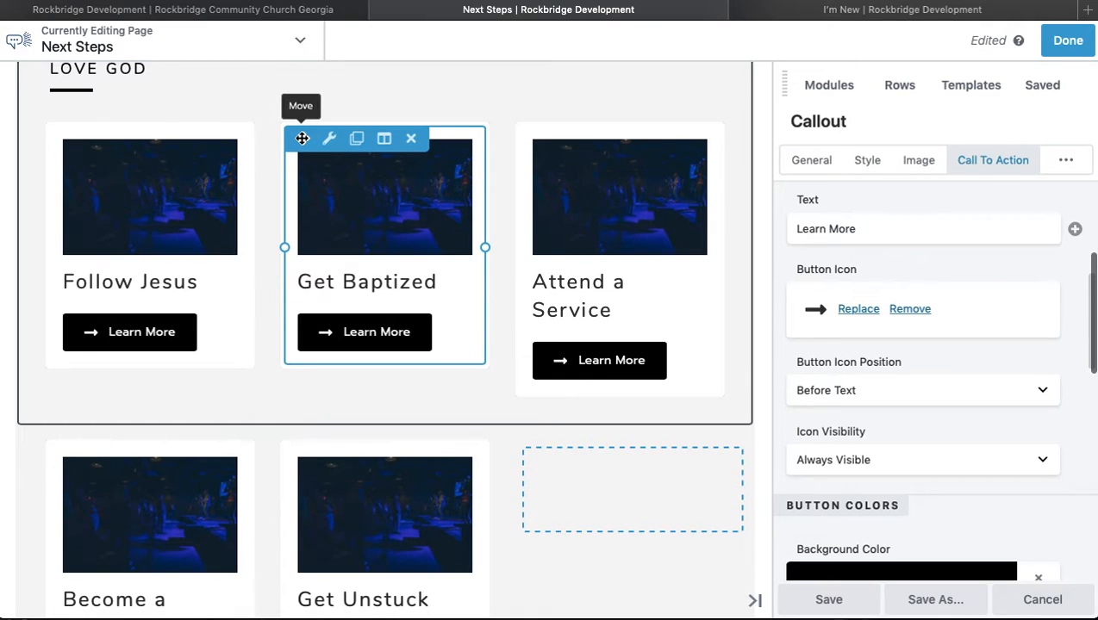
Step: Move the Get Baptized callout into the Attend a Service column and return it to its original column
scroll(302, 138, down, 2)
scroll(299, 129, up, 1)
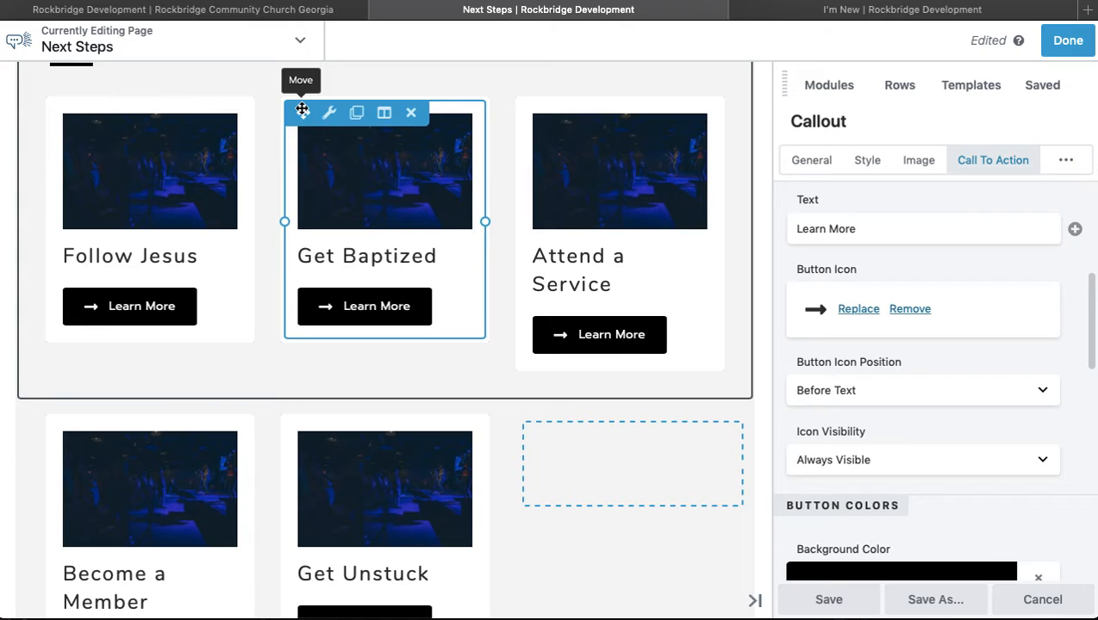
drag(302, 109, 617, 144)
scroll(650, 328, down, 2)
scroll(650, 328, up, 1)
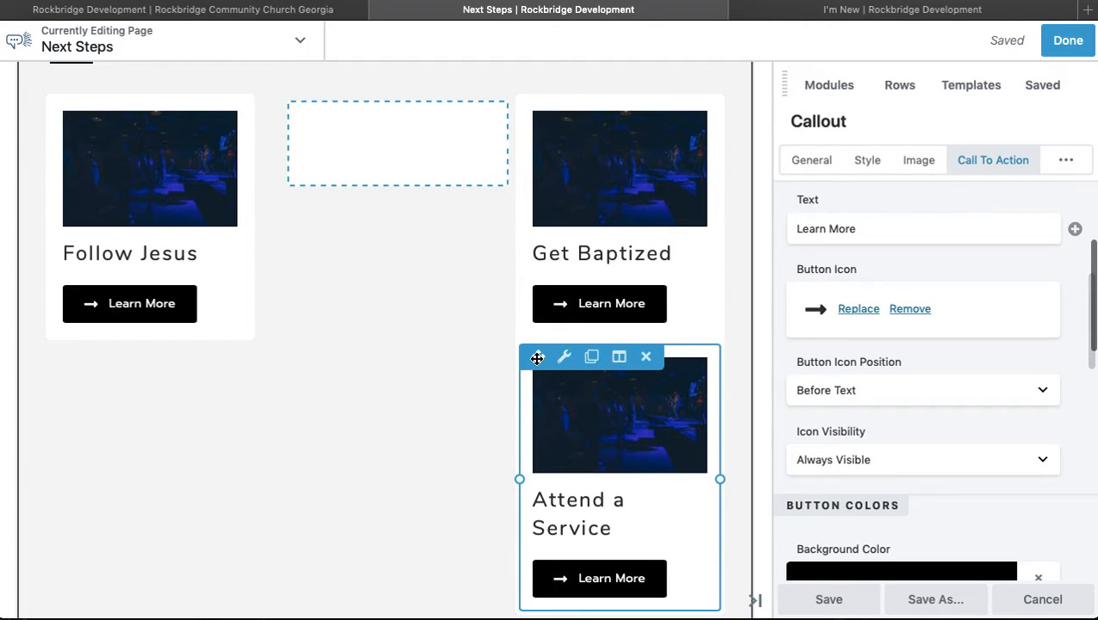
drag(538, 108, 371, 152)
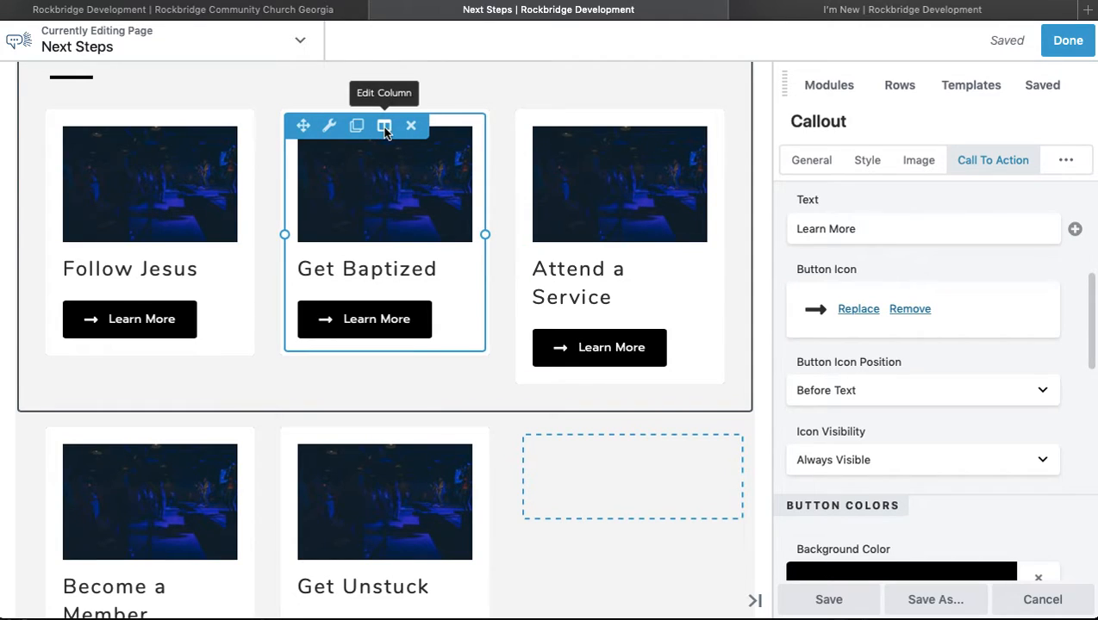
Step: Move the whole Get Baptized column to the right of the Attend a Service column
click(385, 126)
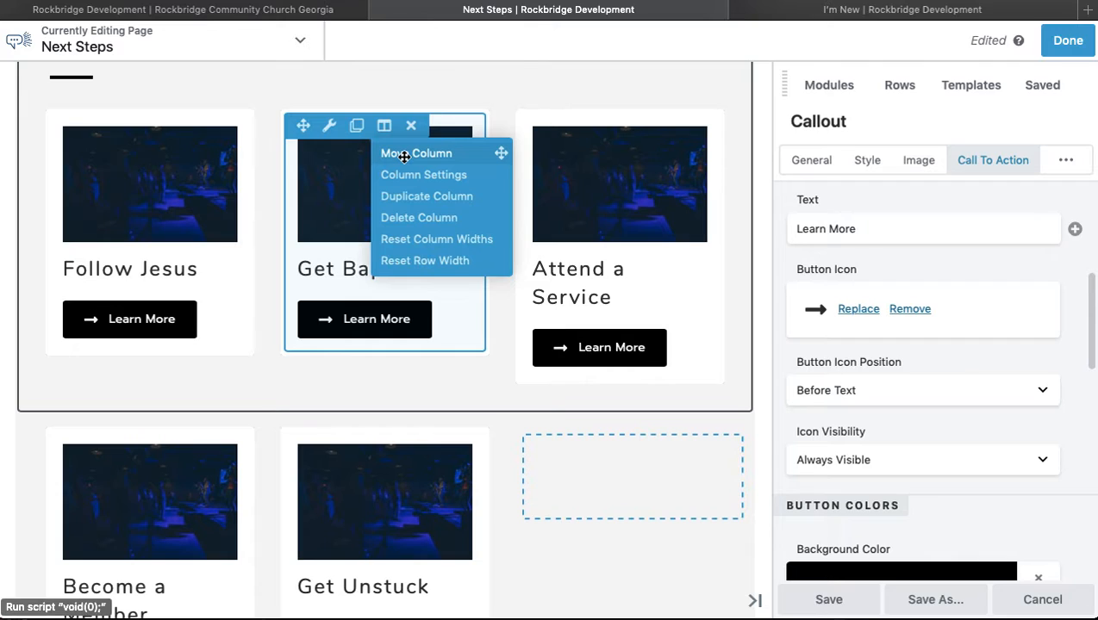
drag(405, 156, 722, 200)
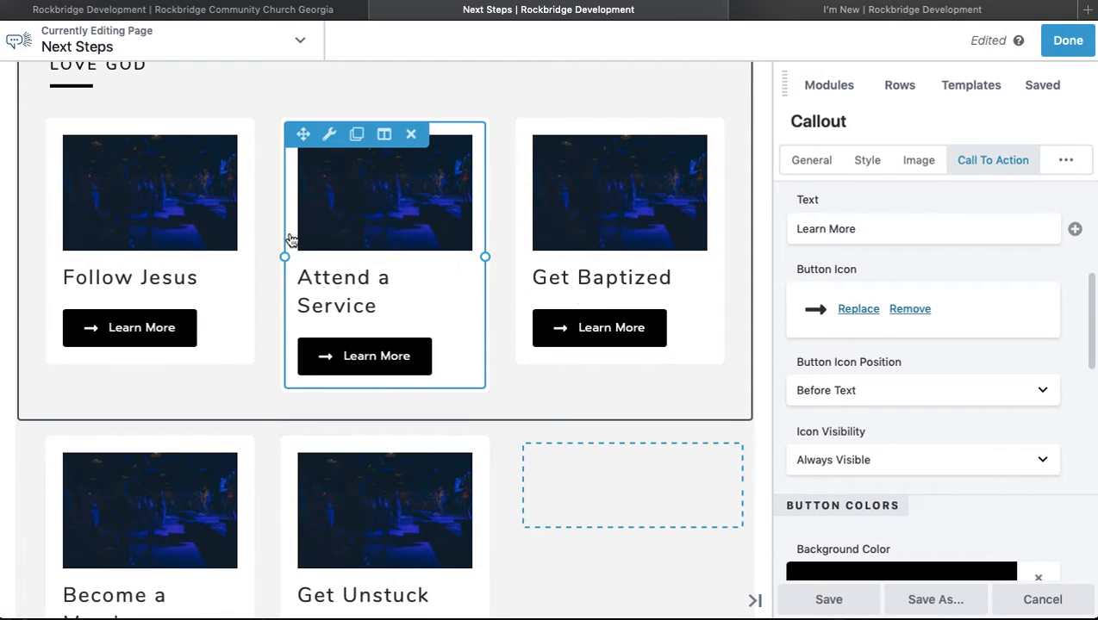
Step: Duplicate the Get Unstuck column and delete the empty column at the end of that row
scroll(387, 235, down, 1)
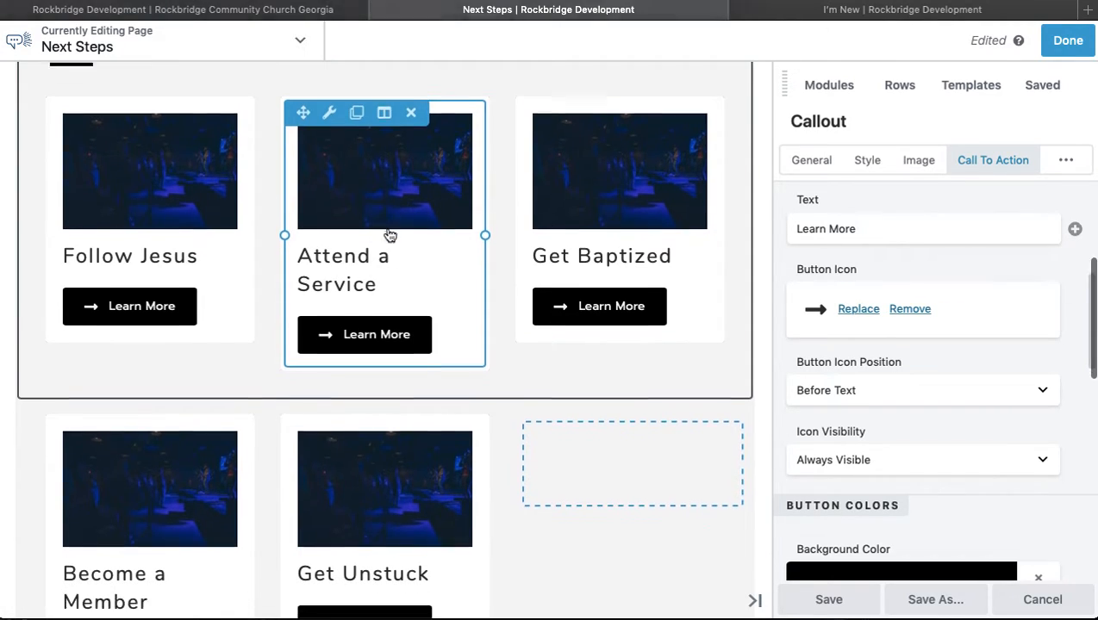
scroll(387, 236, down, 2)
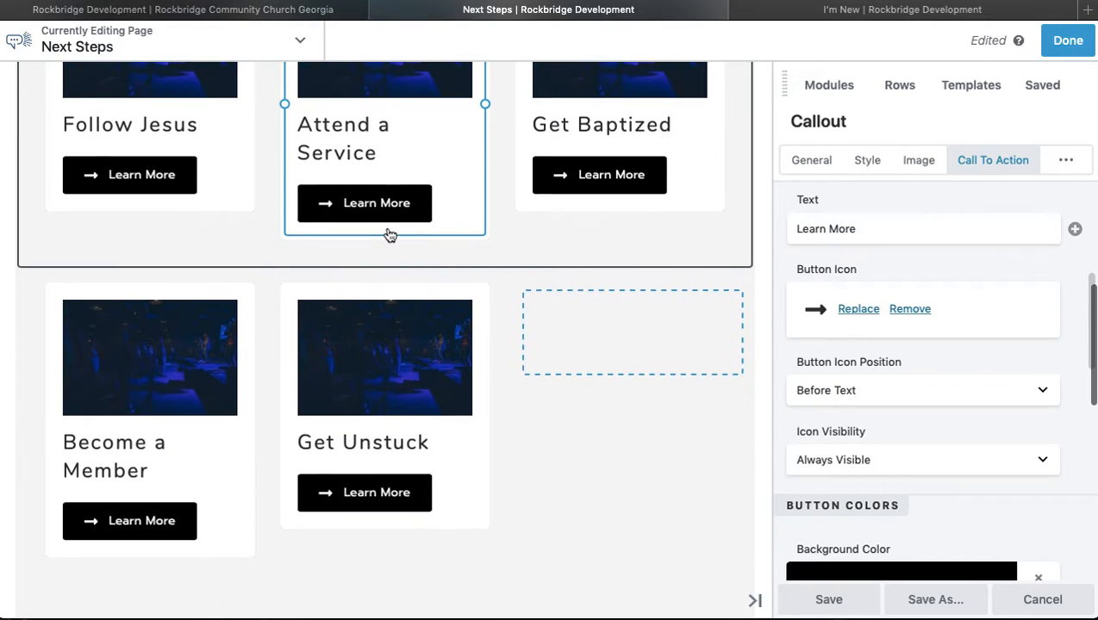
scroll(395, 323, down, 1)
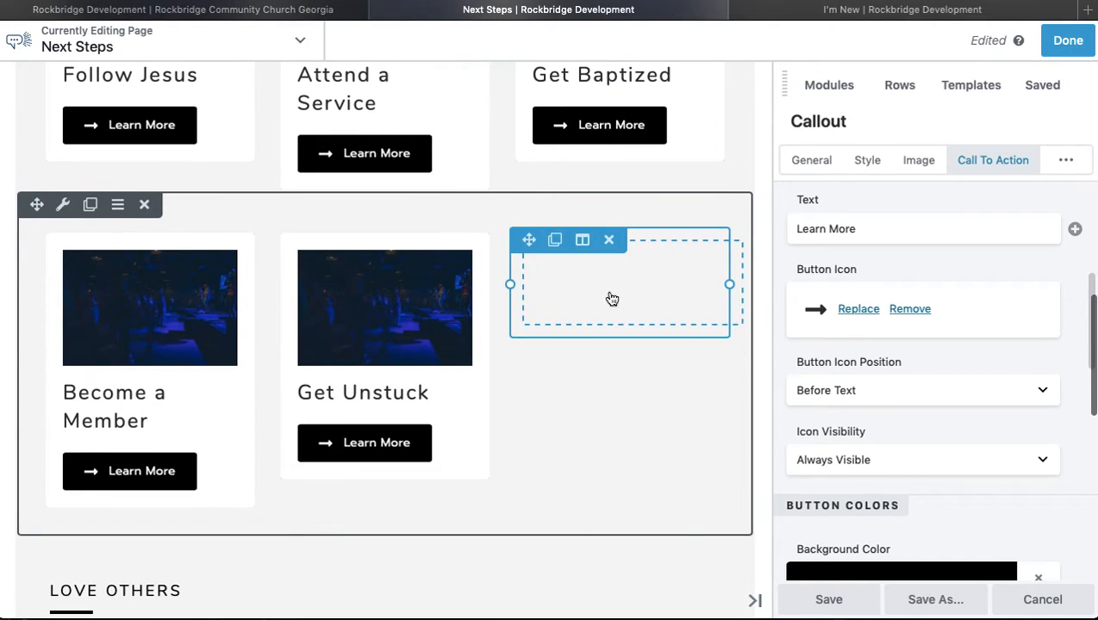
scroll(633, 307, down, 1)
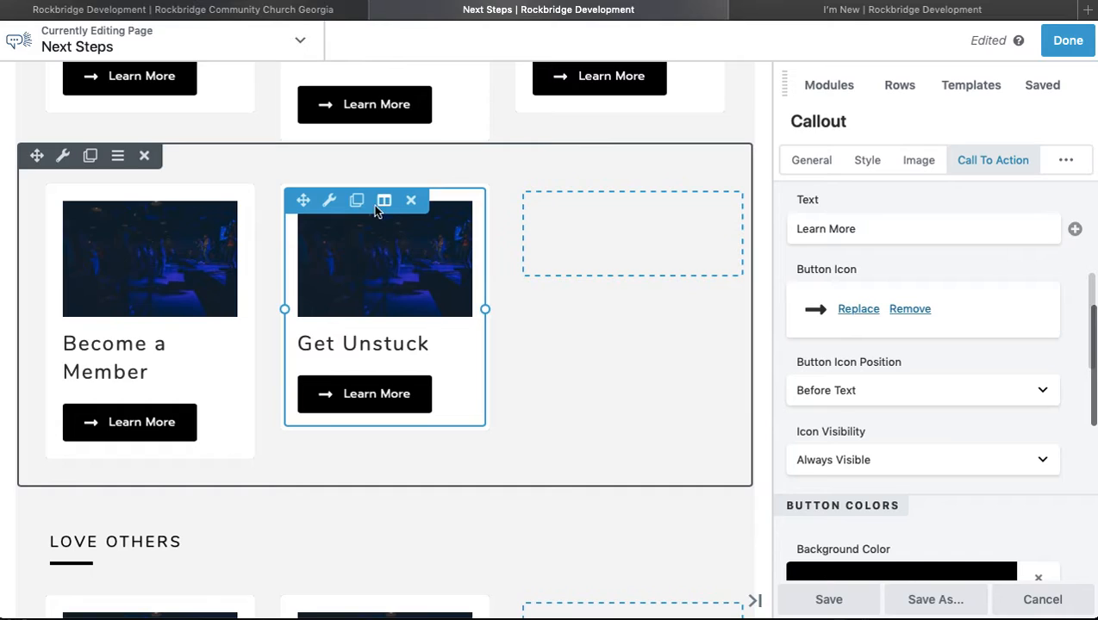
mouse_move(385, 202)
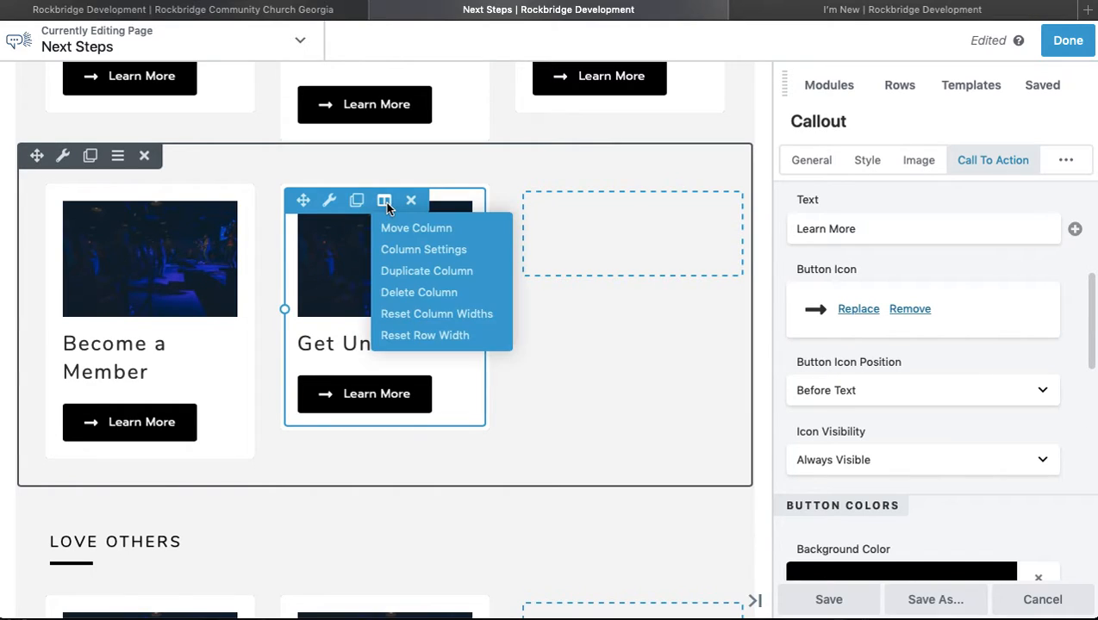
click(406, 272)
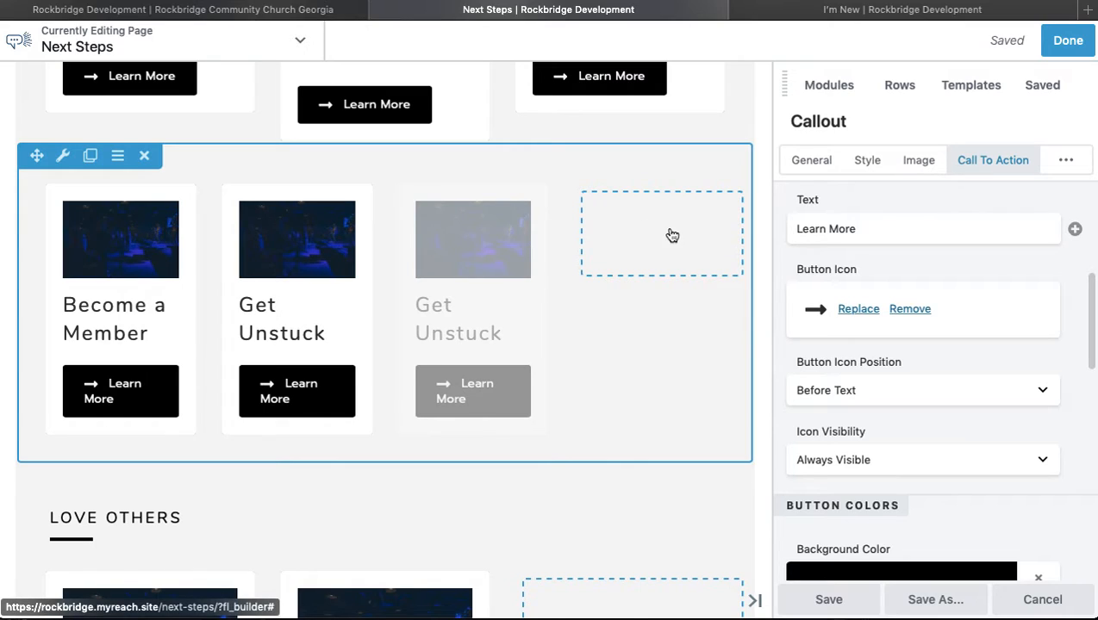
mouse_move(673, 237)
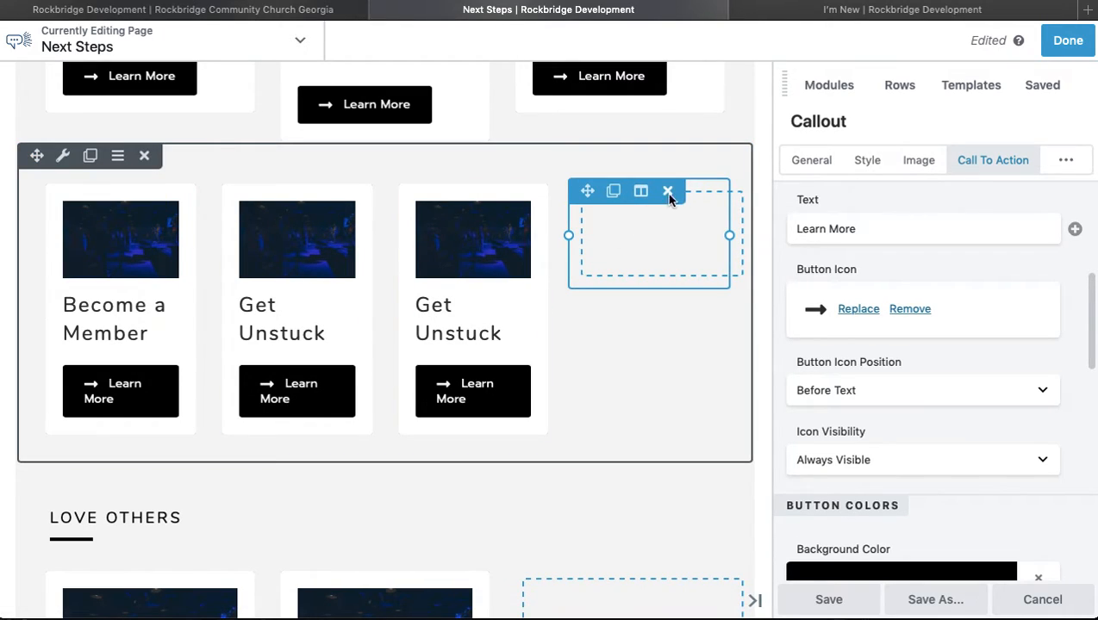
click(668, 192)
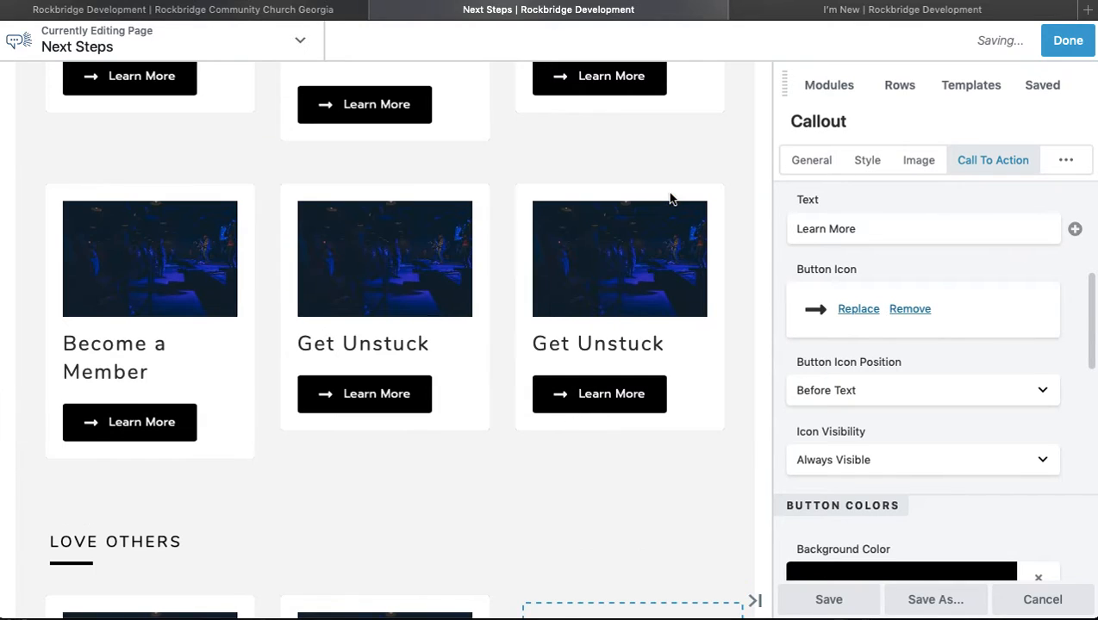
Step: Open the duplicated Get Unstuck callout and review its heading, style, image and call-to-action settings
click(626, 346)
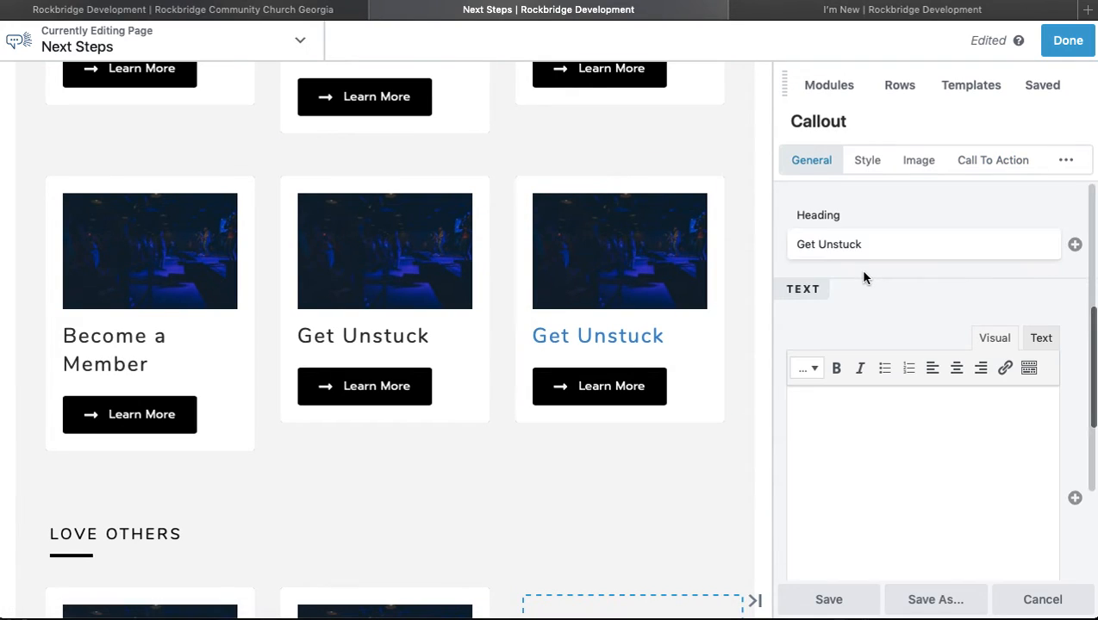
click(844, 247)
scroll(879, 252, down, 1)
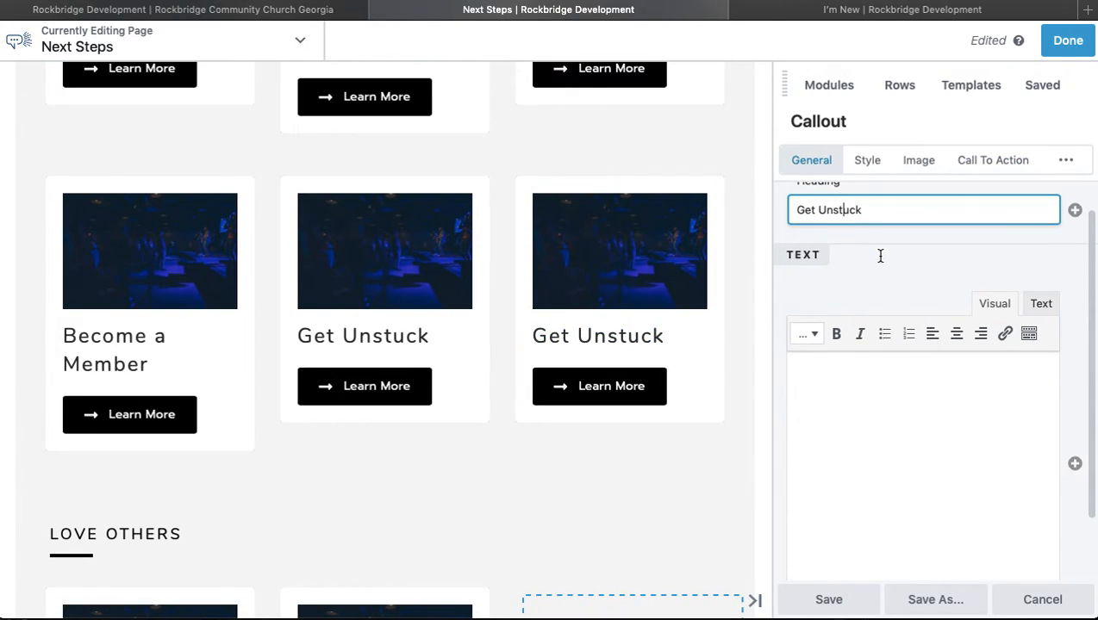
click(877, 159)
click(912, 159)
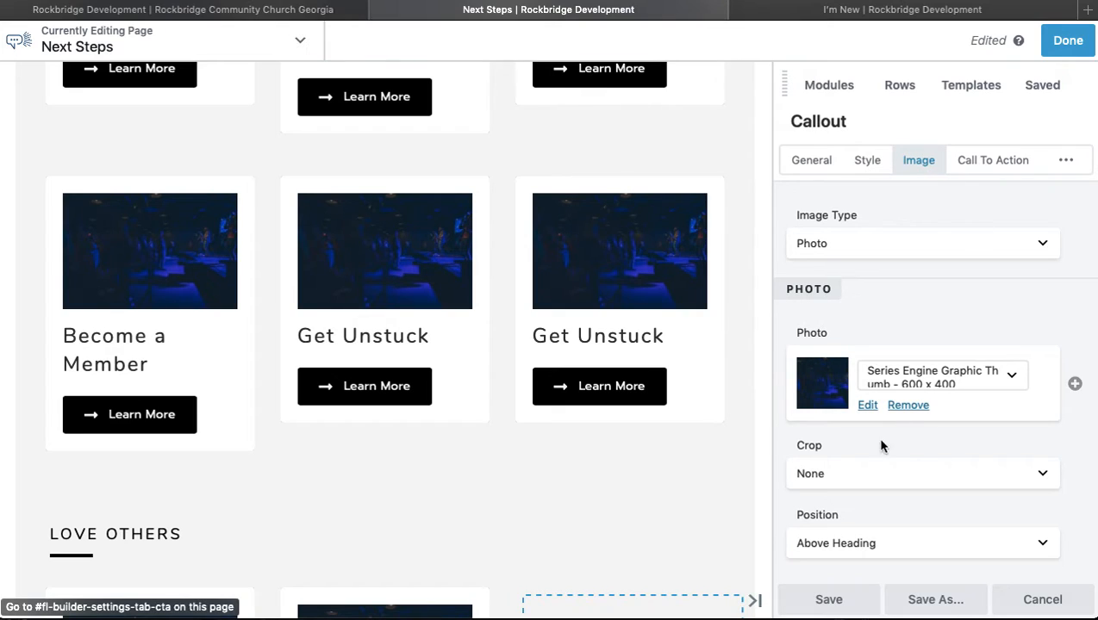
click(992, 164)
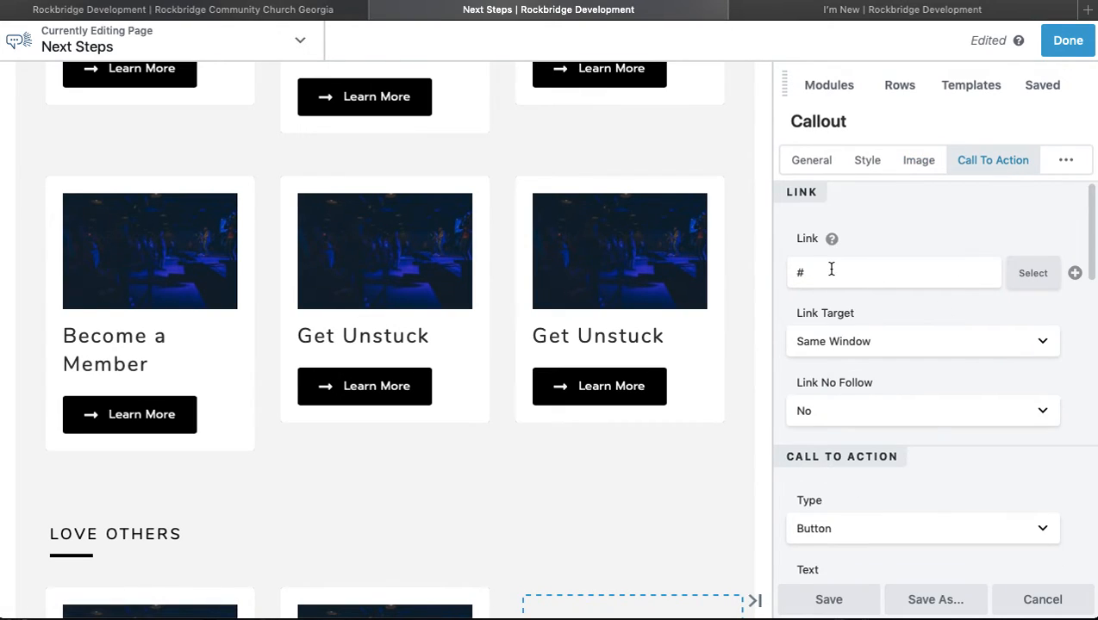
scroll(832, 270, down, 5)
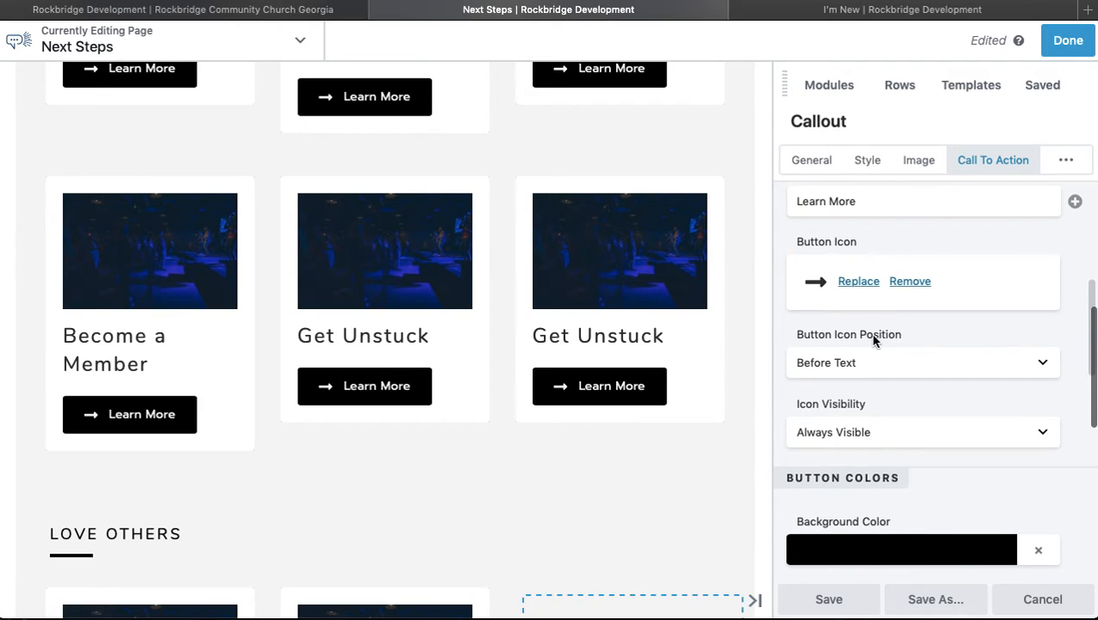
scroll(874, 341, up, 3)
scroll(870, 336, down, 5)
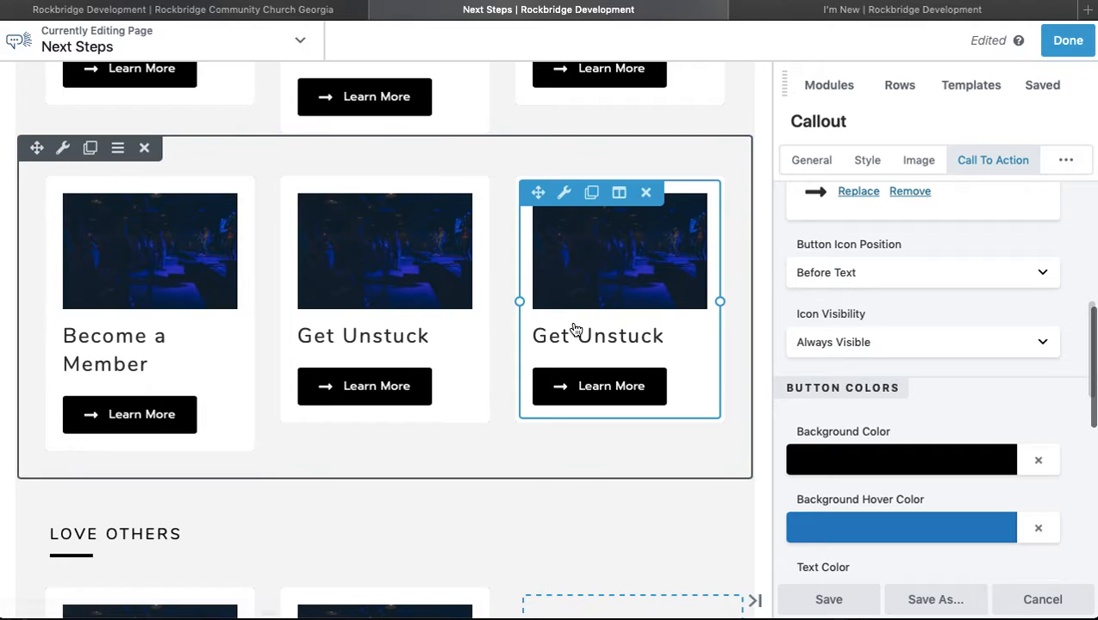
Step: Save the duplicated Get Unstuck callout's settings and delete its whole column from the row
click(828, 601)
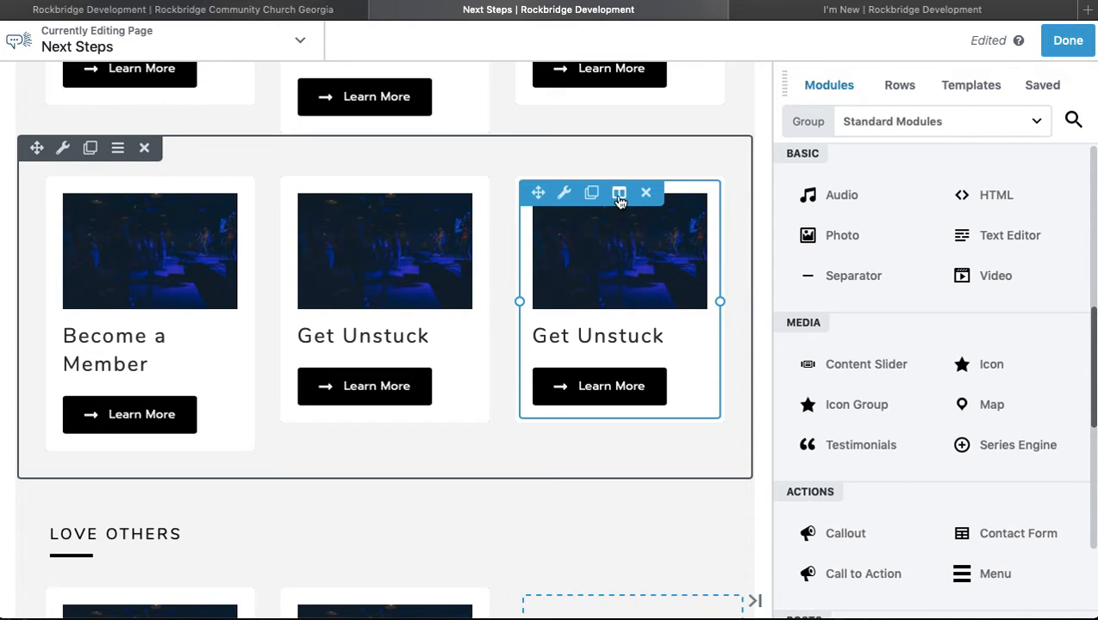
mouse_move(619, 199)
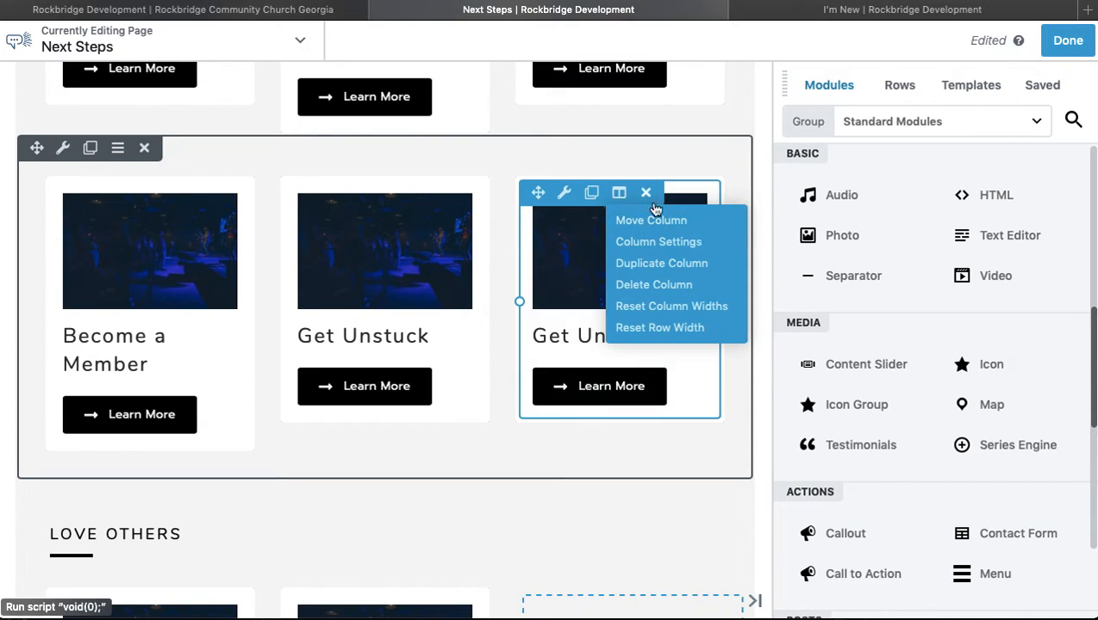
click(651, 285)
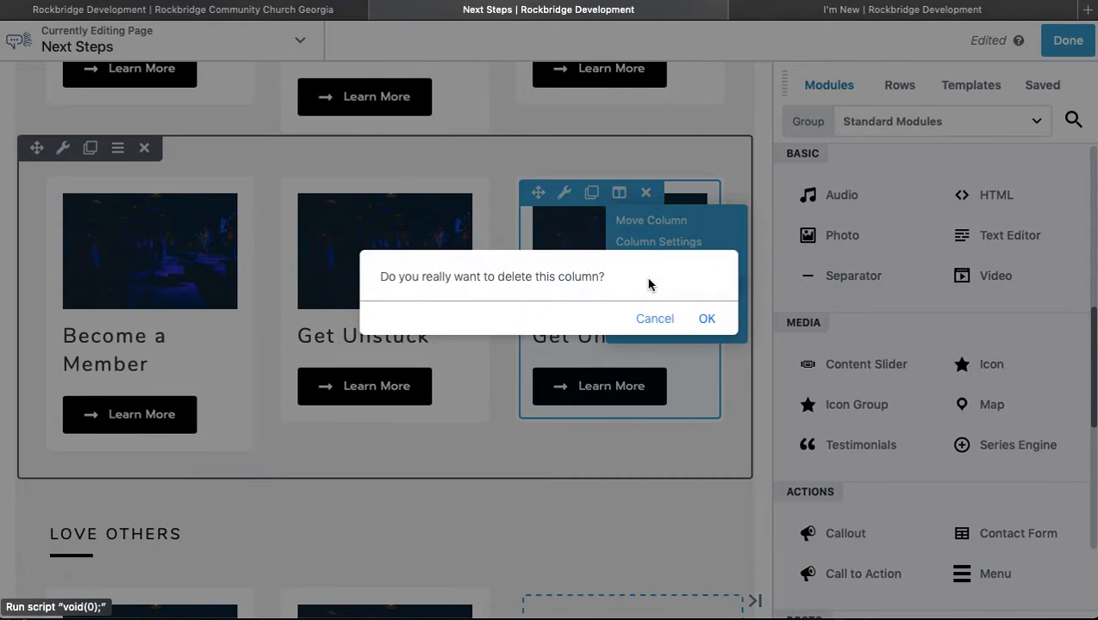
click(709, 319)
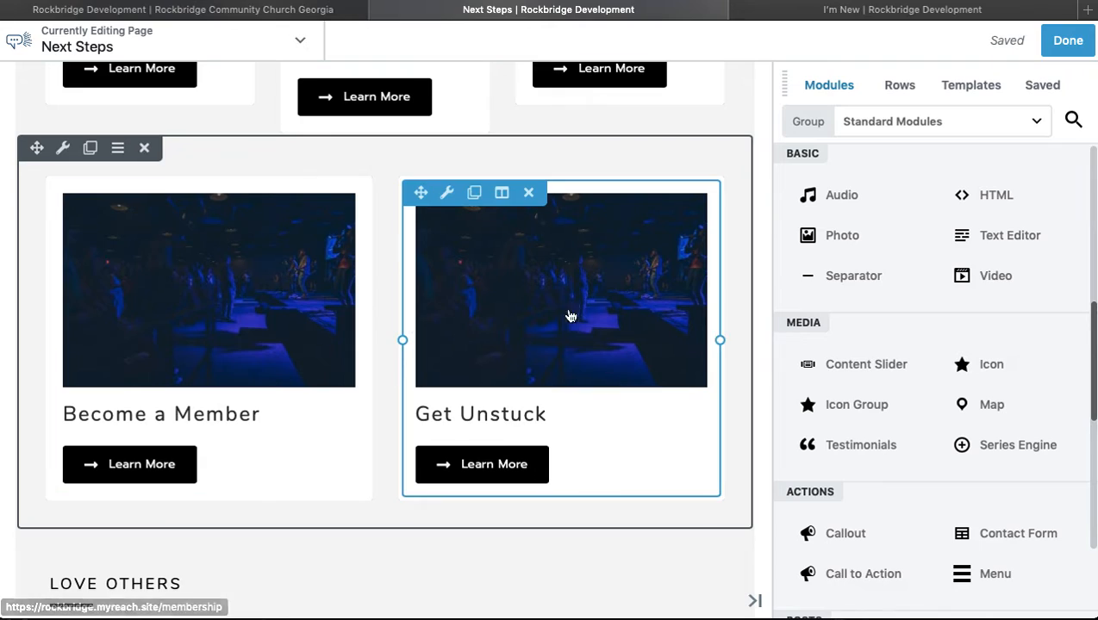
click(301, 40)
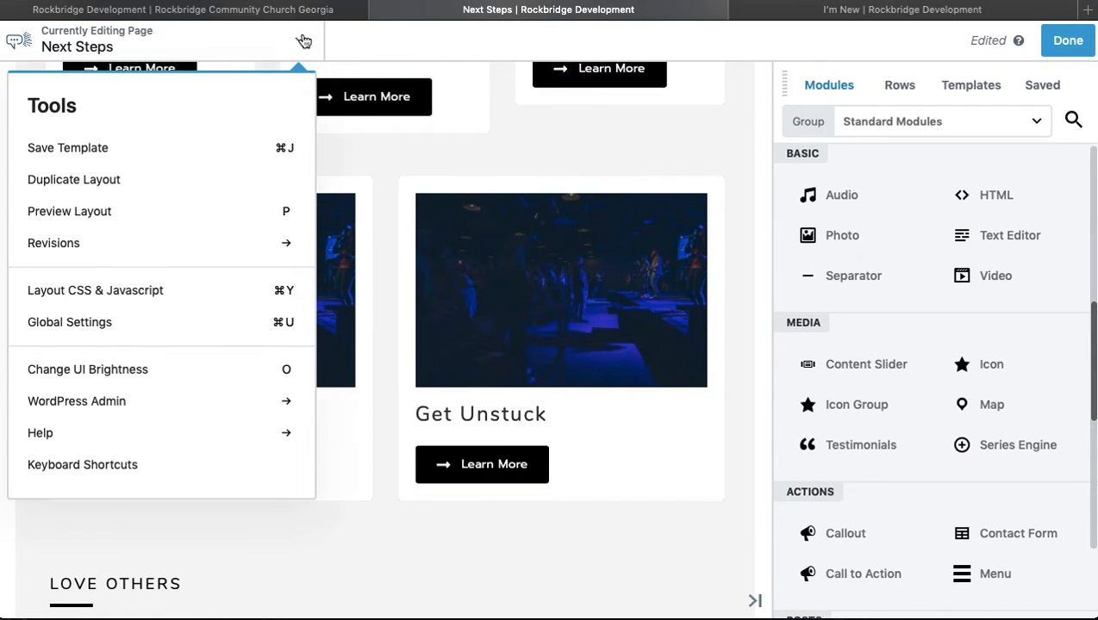
click(303, 41)
click(305, 43)
click(306, 41)
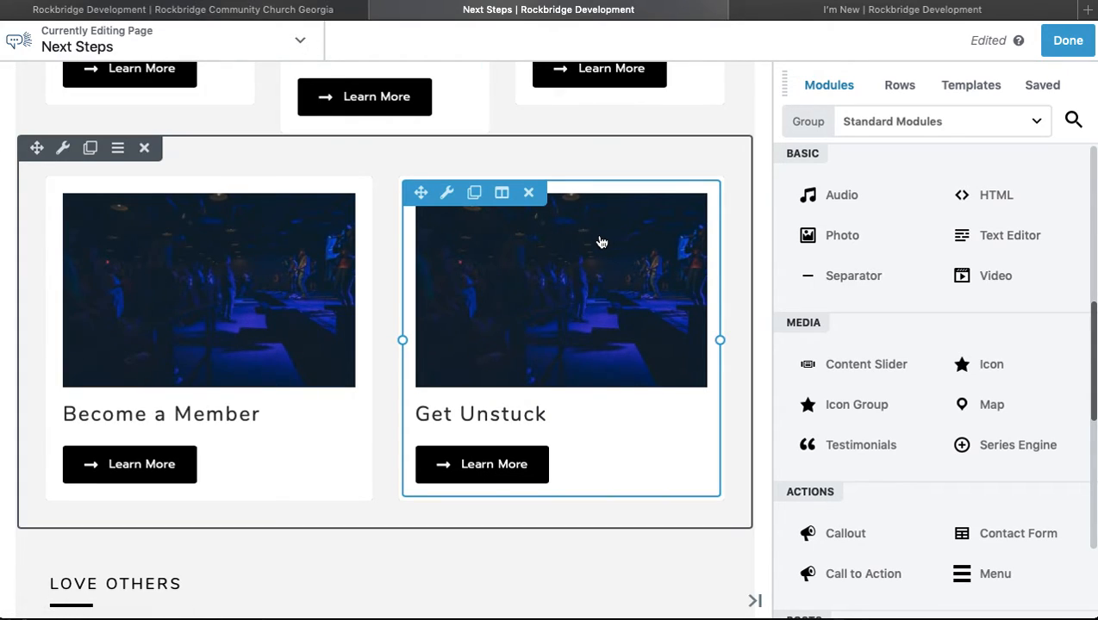
Step: Duplicate the Get Unstuck column and delete the callout module inside the copy, keeping its column
mouse_move(507, 203)
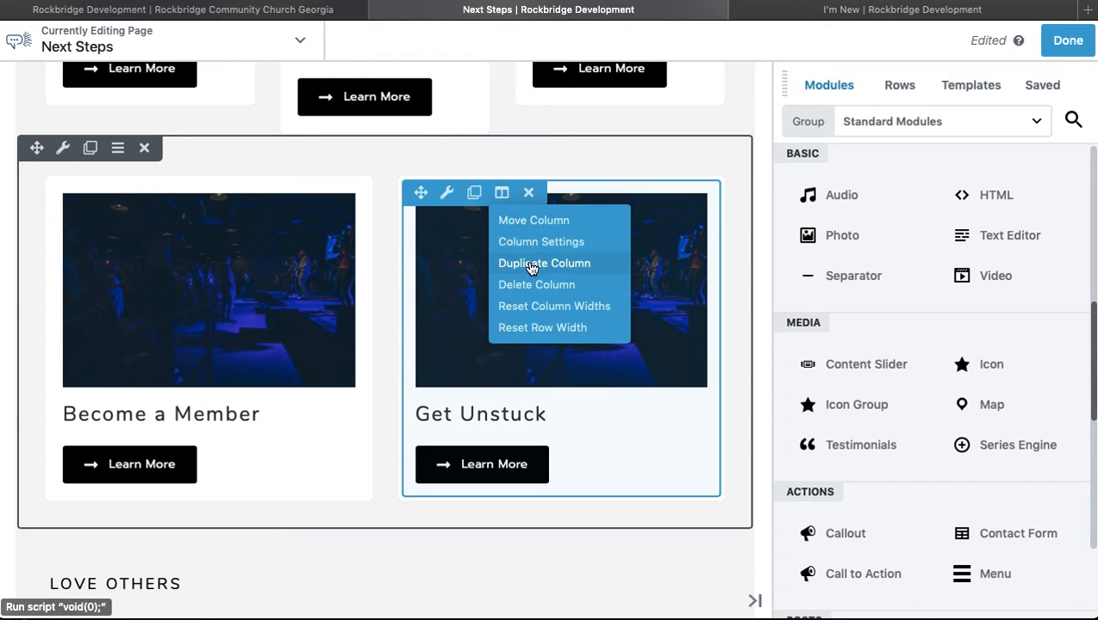
click(534, 264)
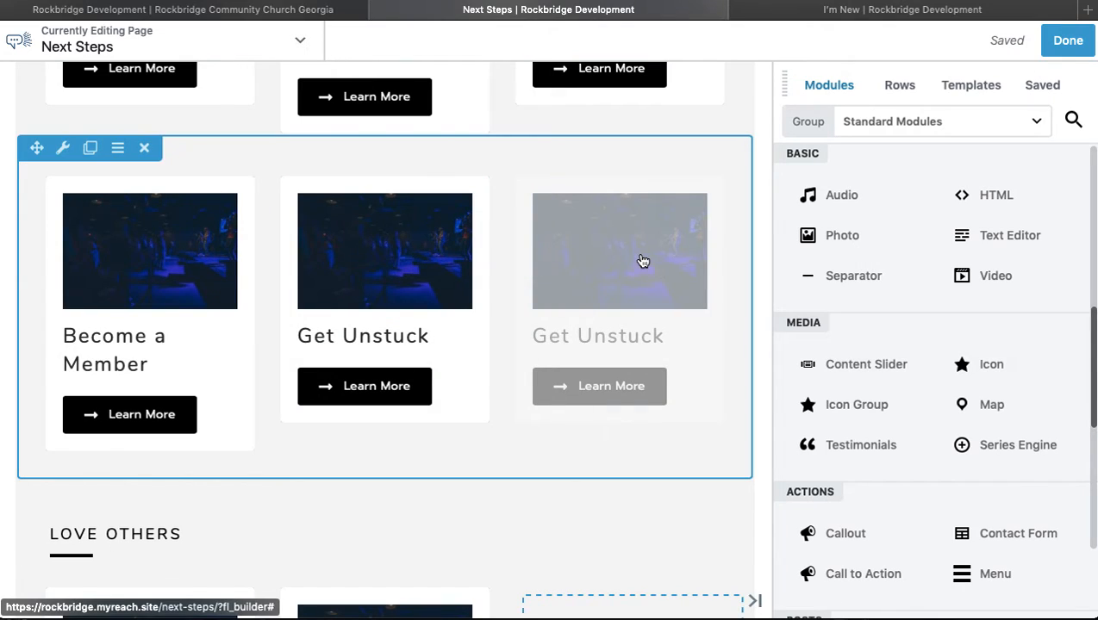
click(648, 193)
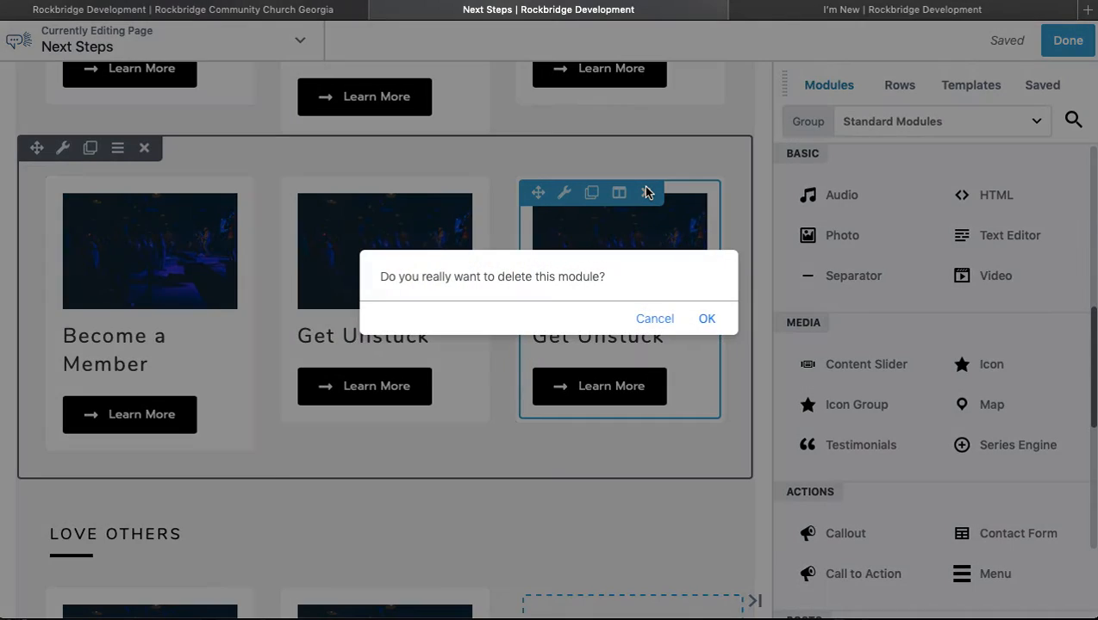
click(706, 321)
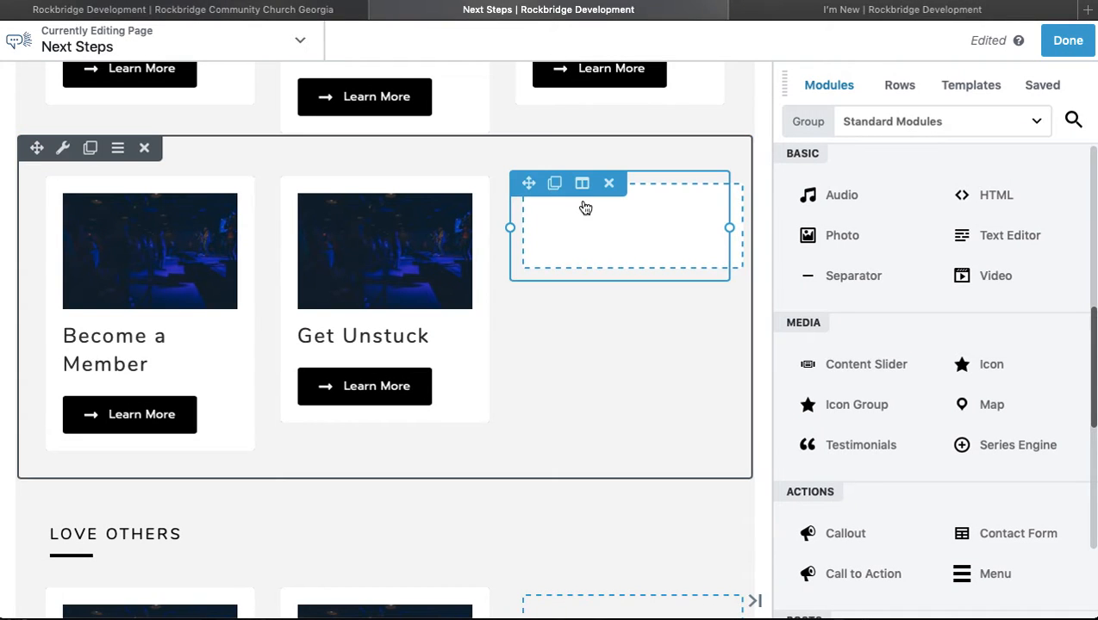
Step: Set the empty column's background type to None in its column settings and save
mouse_move(580, 191)
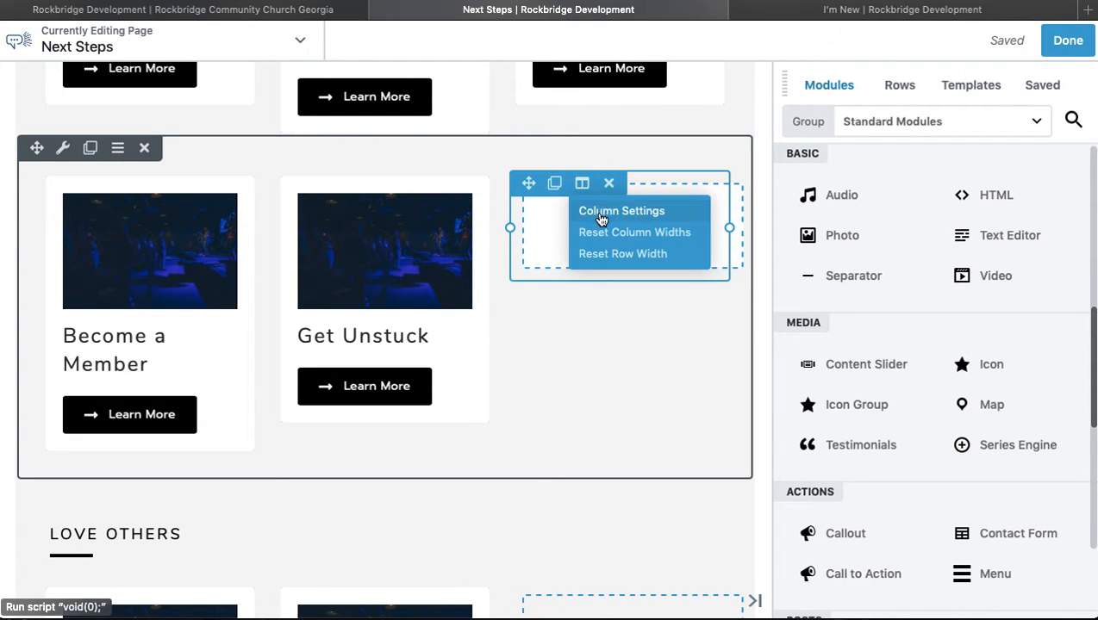
click(606, 213)
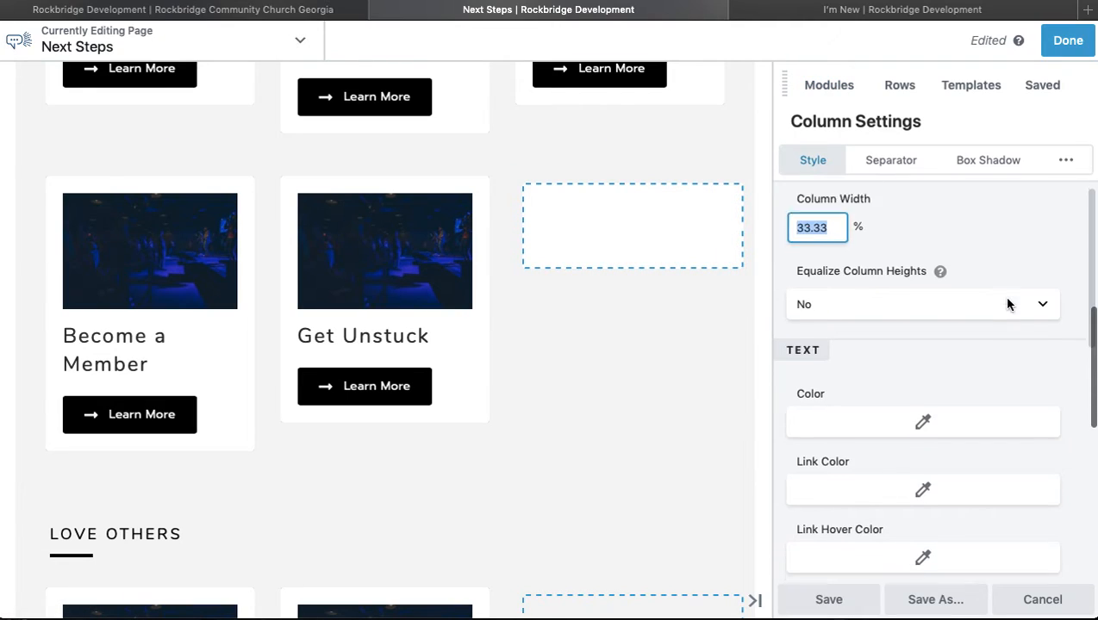
scroll(1008, 304, down, 5)
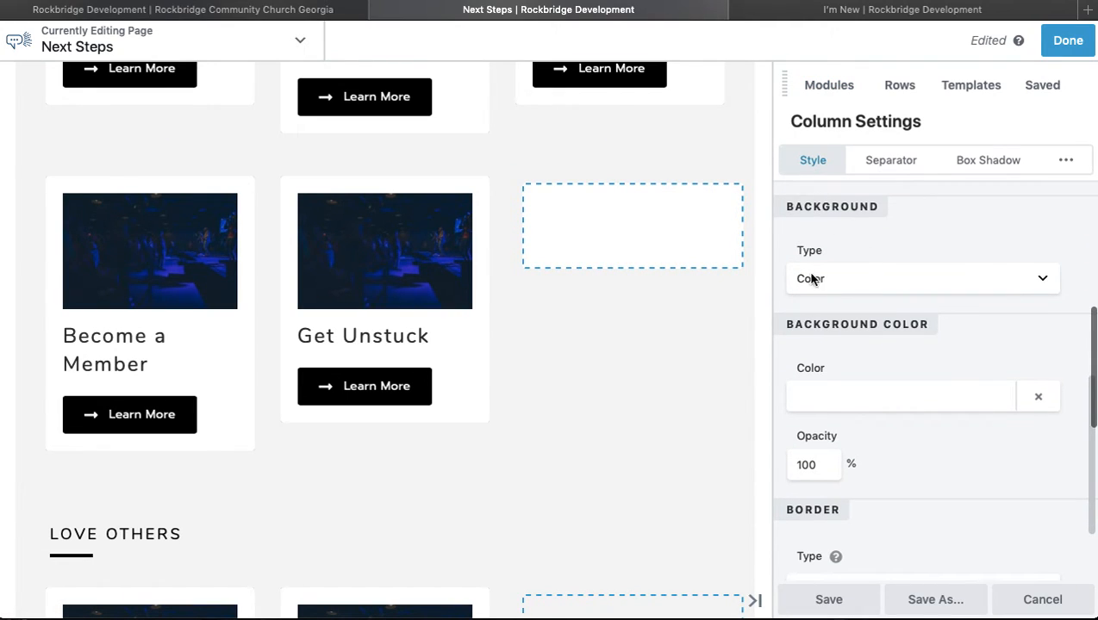
click(832, 274)
key(Escape)
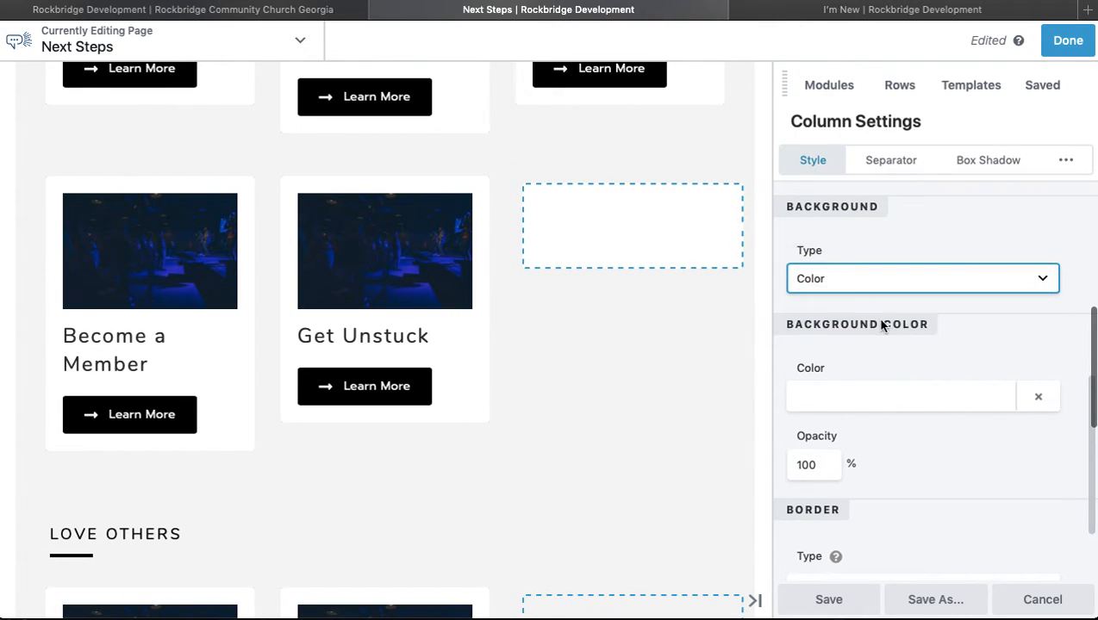
key(Up)
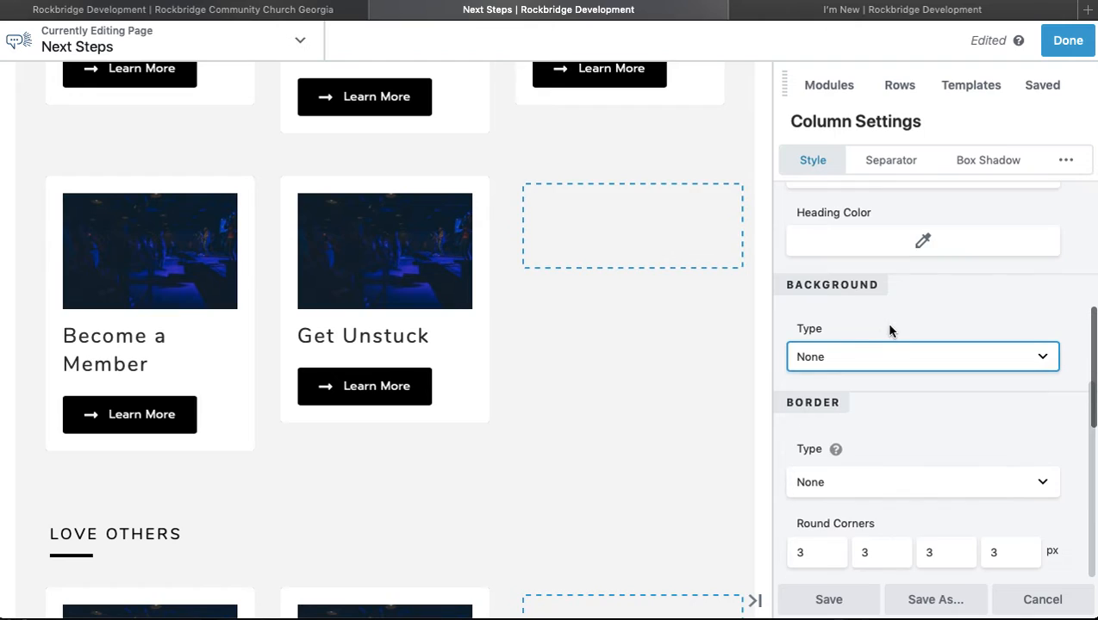
click(815, 597)
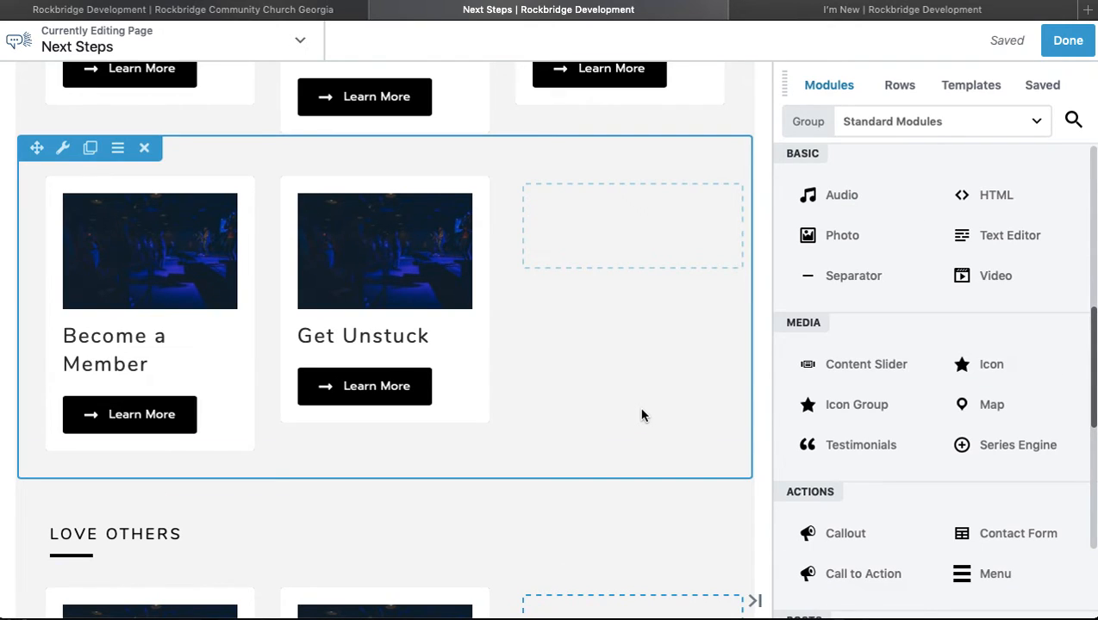
Step: Finish editing the Next Steps page and publish its changes
scroll(641, 415, down, 10)
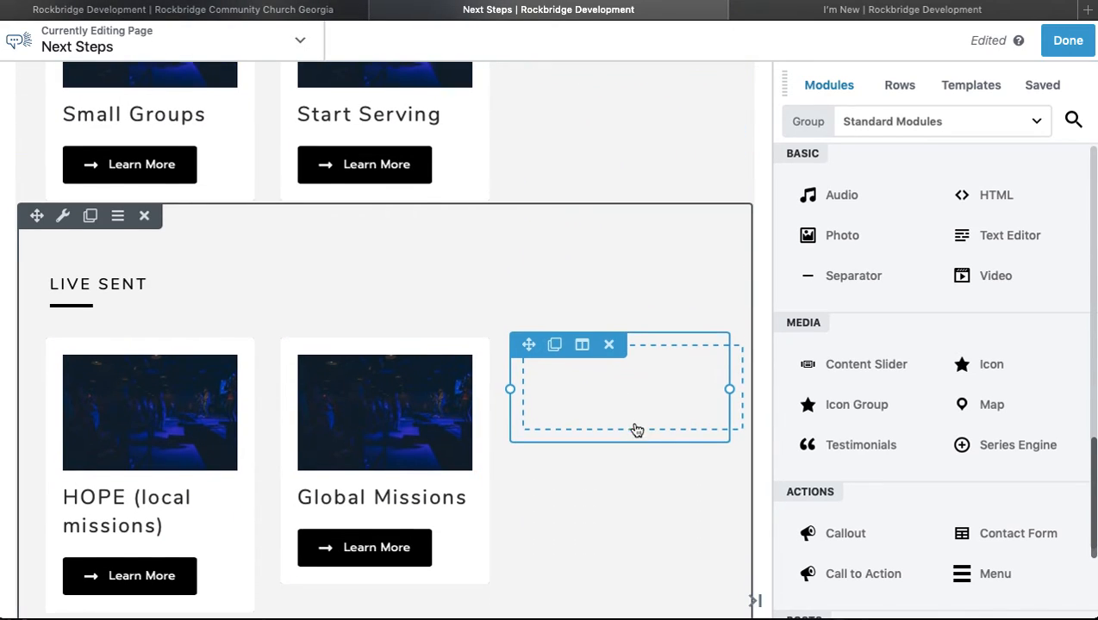
scroll(635, 429, down, 2)
scroll(603, 397, up, 3)
scroll(602, 397, up, 2)
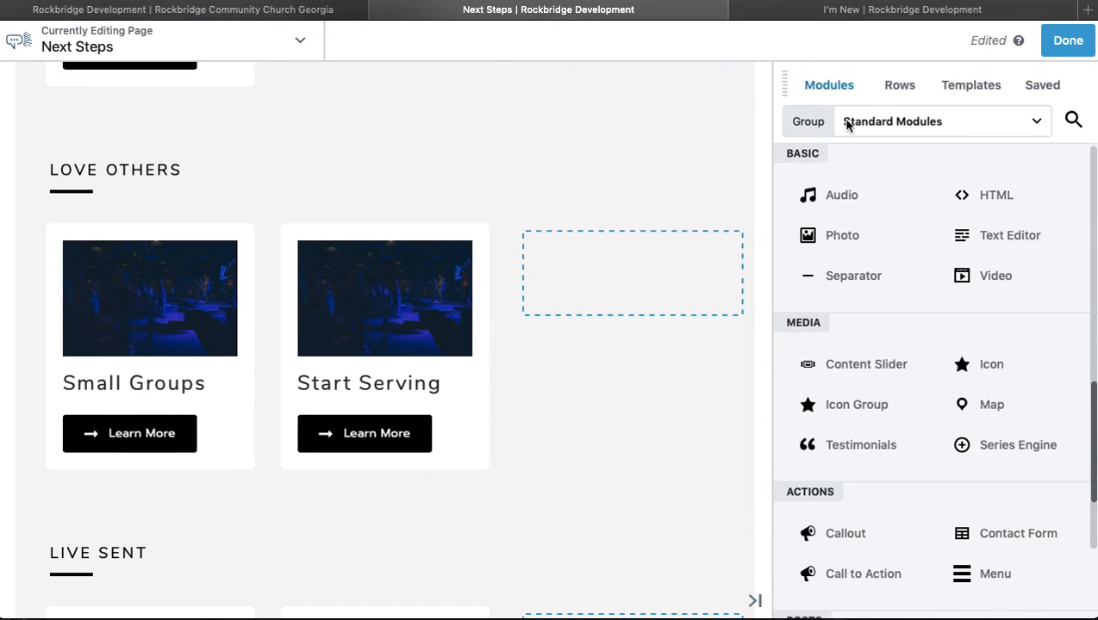
click(1065, 46)
click(985, 39)
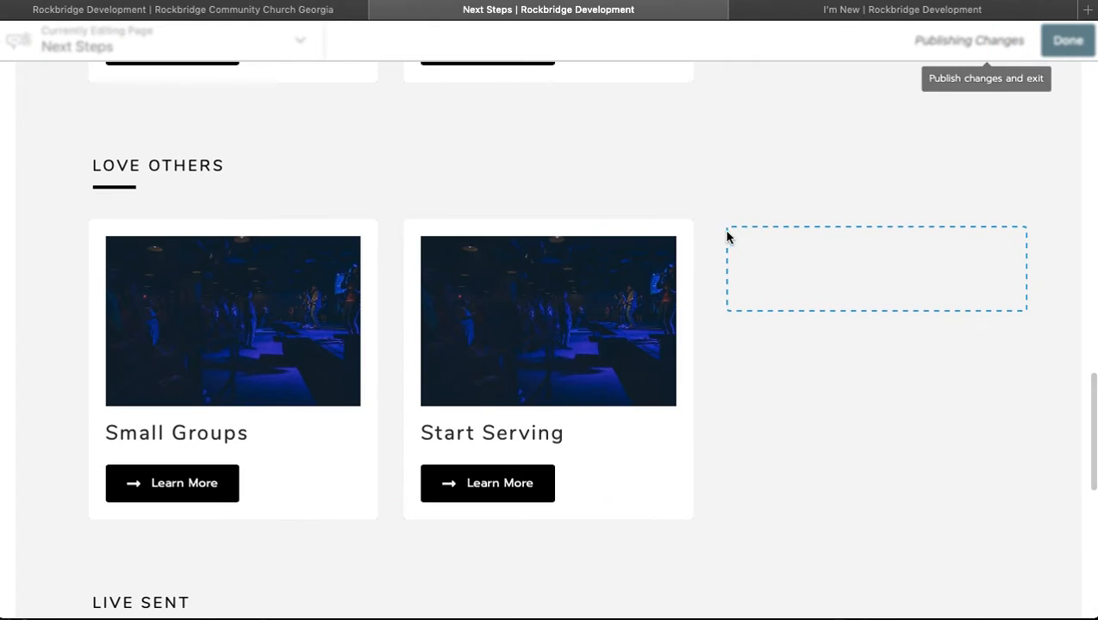
scroll(724, 240, up, 4)
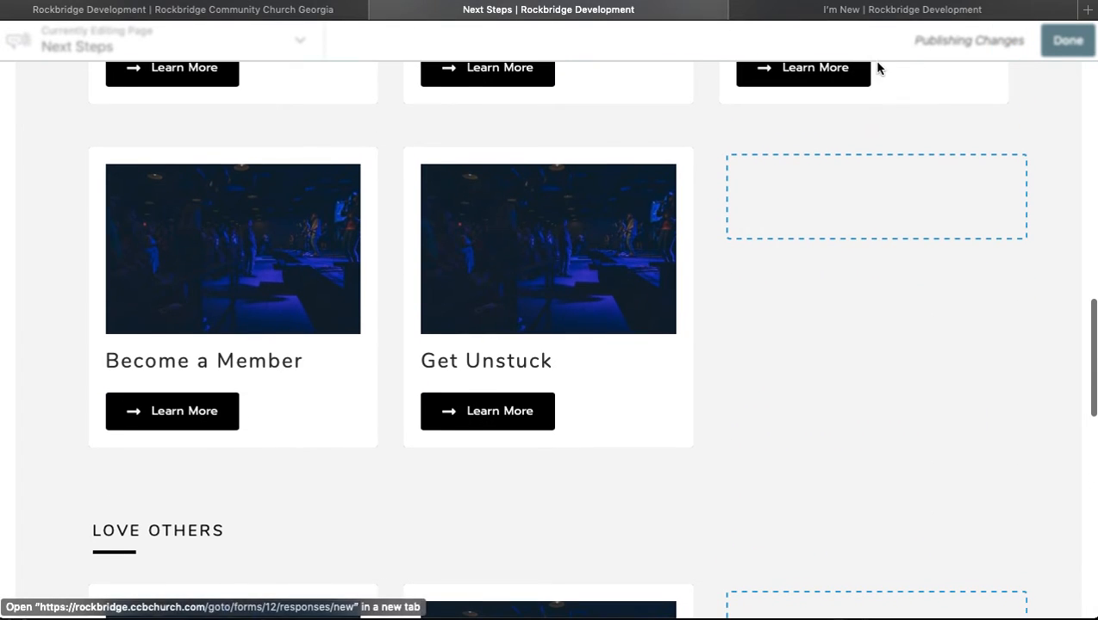
Step: Switch to the I'm New page, look over its opening sections and open the page in Page Builder
click(843, 9)
scroll(532, 358, down, 3)
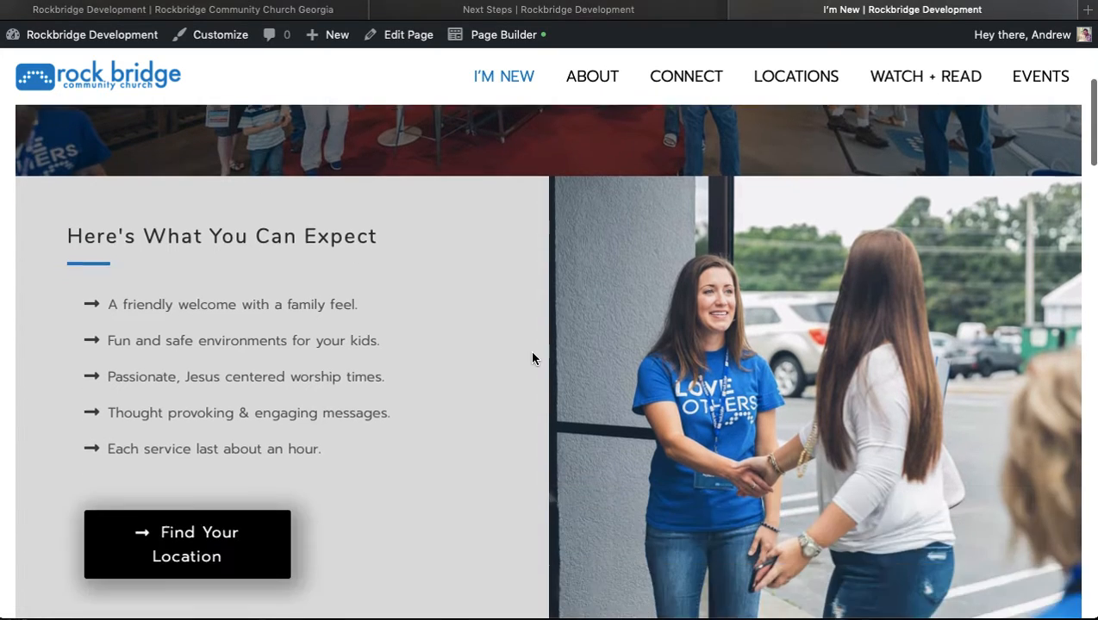
scroll(533, 359, up, 1)
scroll(532, 359, down, 1)
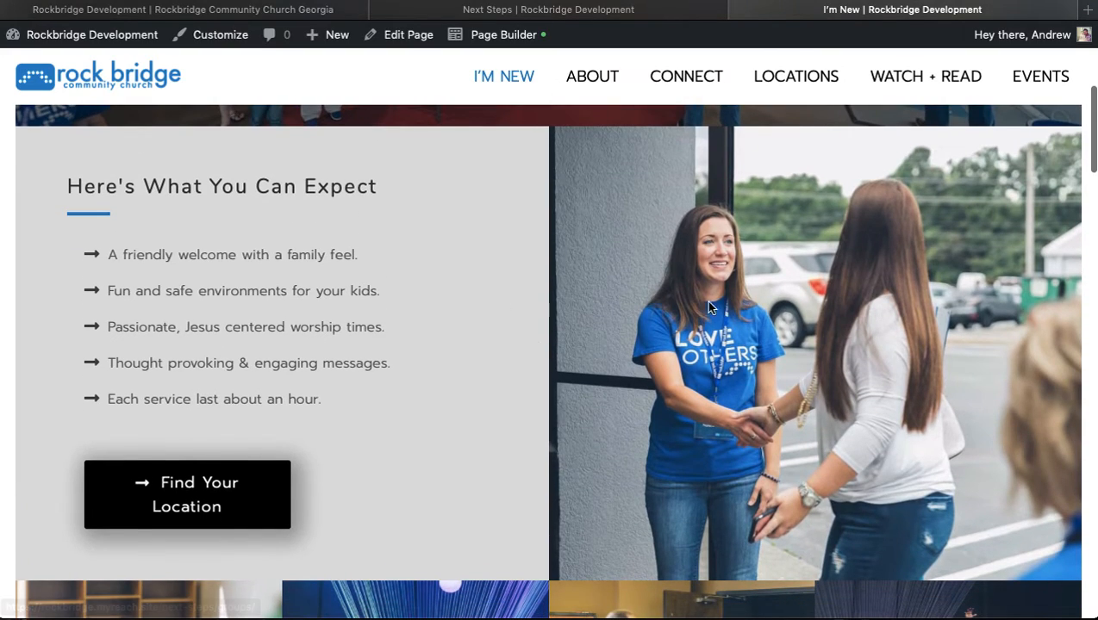
mouse_move(482, 38)
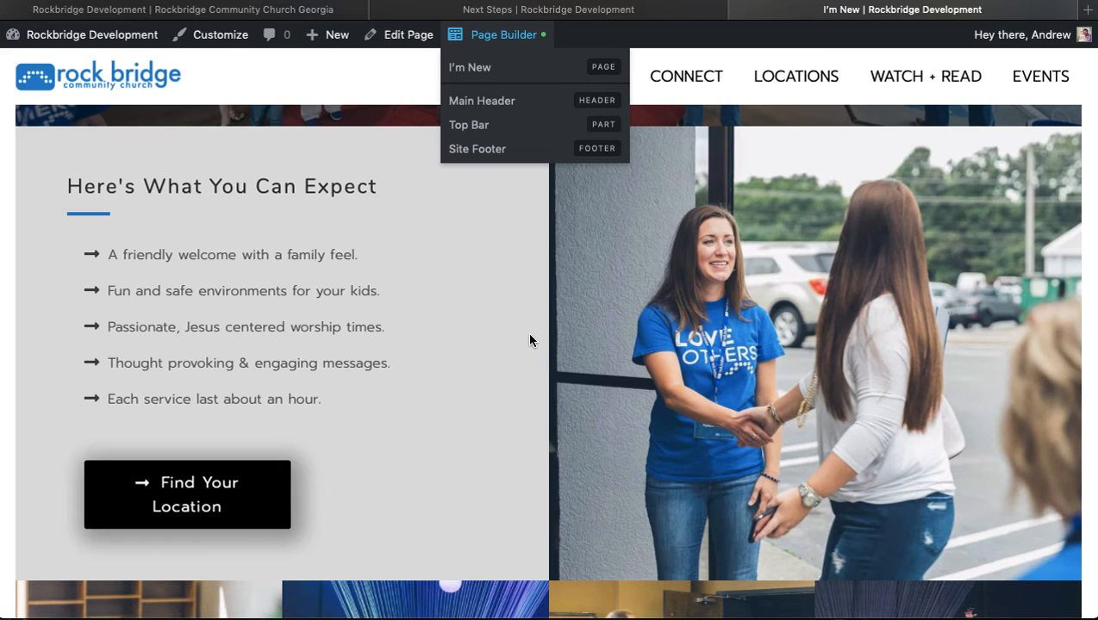
scroll(530, 340, up, 2)
scroll(530, 340, down, 4)
scroll(530, 341, up, 2)
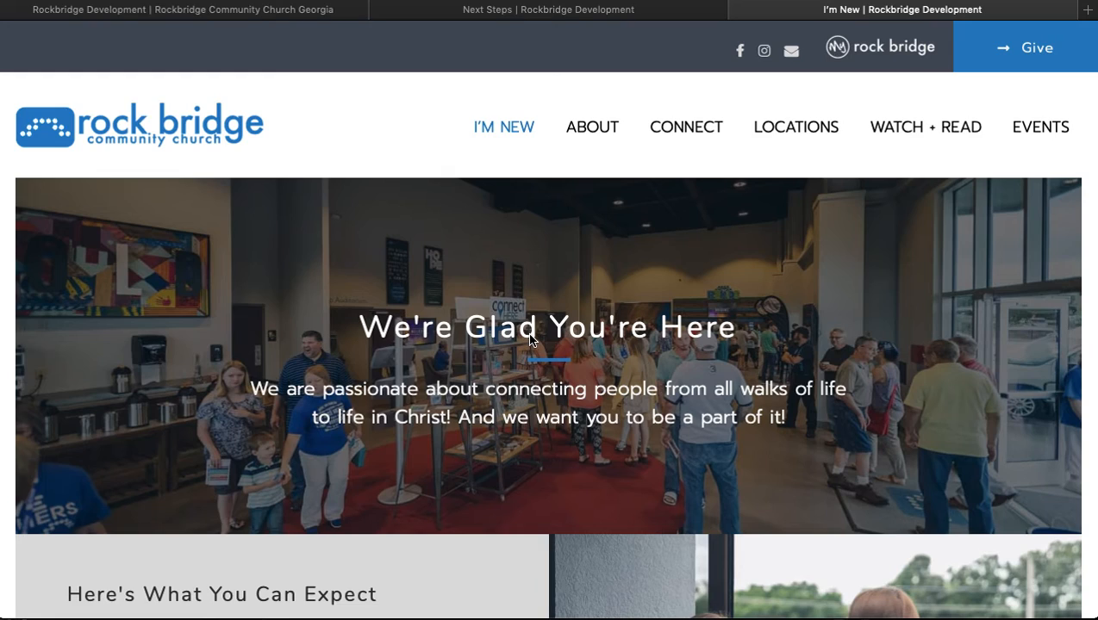
scroll(530, 341, down, 4)
scroll(521, 293, down, 3)
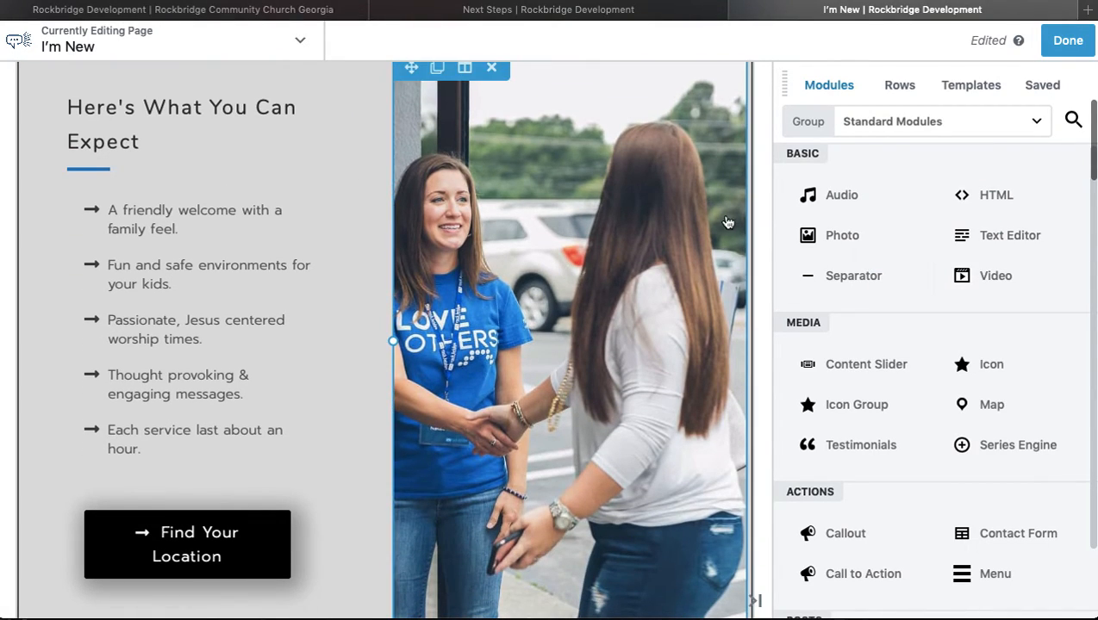
Step: Open the settings of the column showing the two women and examine its background photo options
click(565, 260)
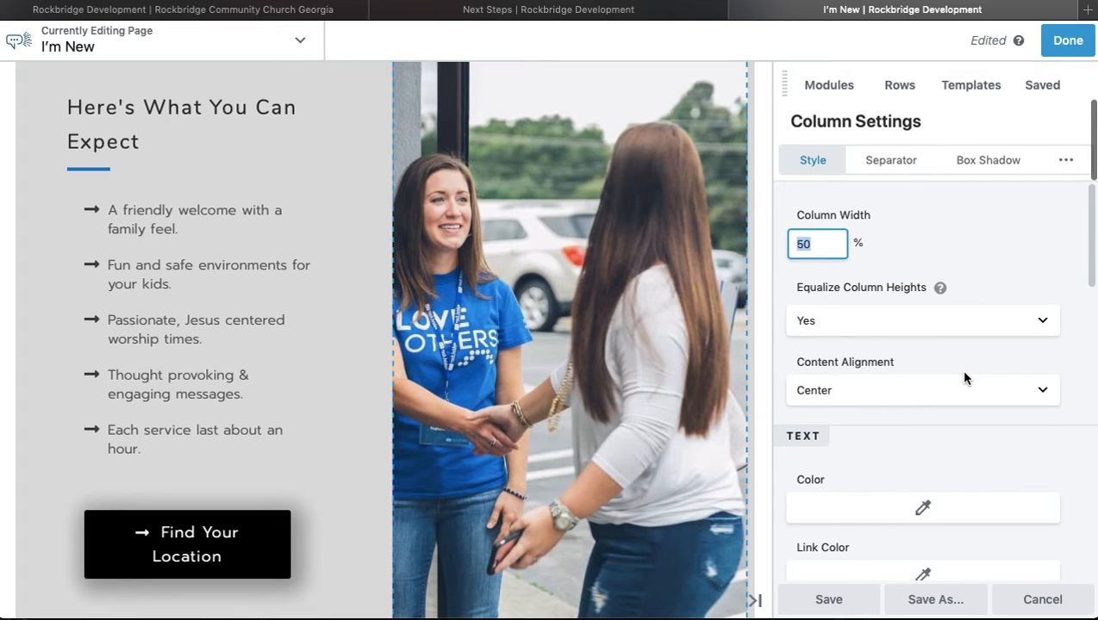
scroll(964, 378, down, 10)
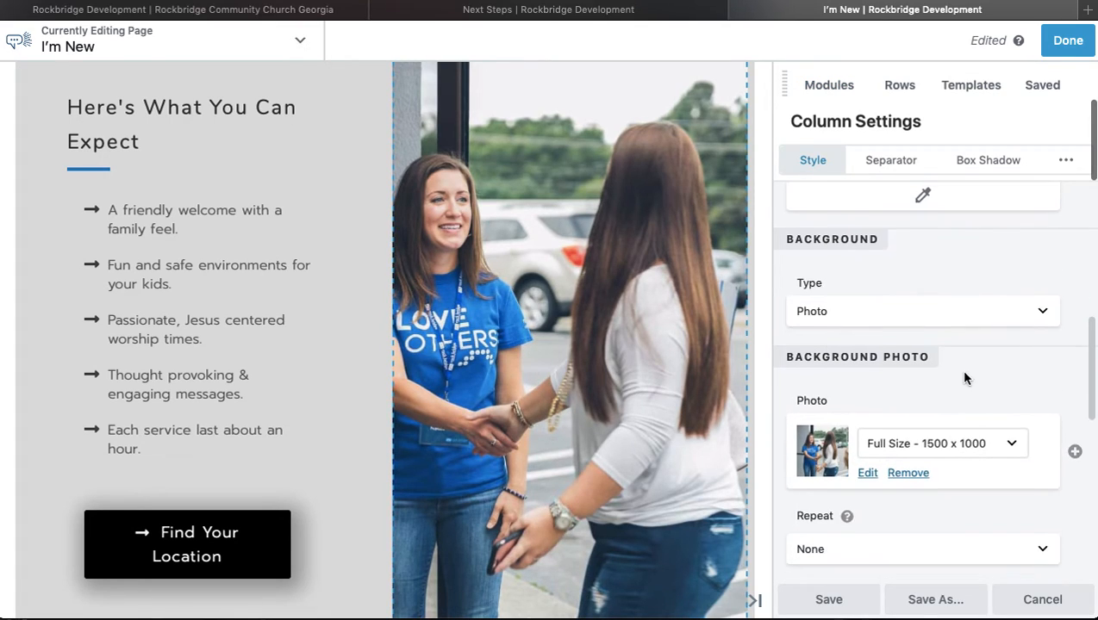
scroll(964, 378, down, 2)
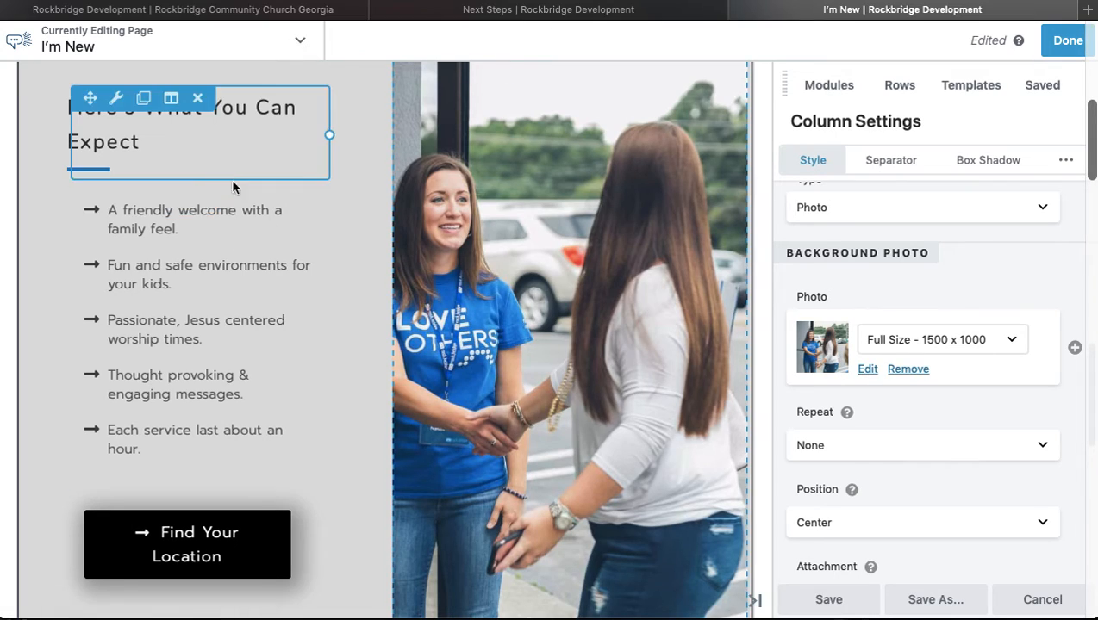
Step: Open the icon list under Here's What You Can Expect, review its item texts and reorder handles, and save
click(197, 312)
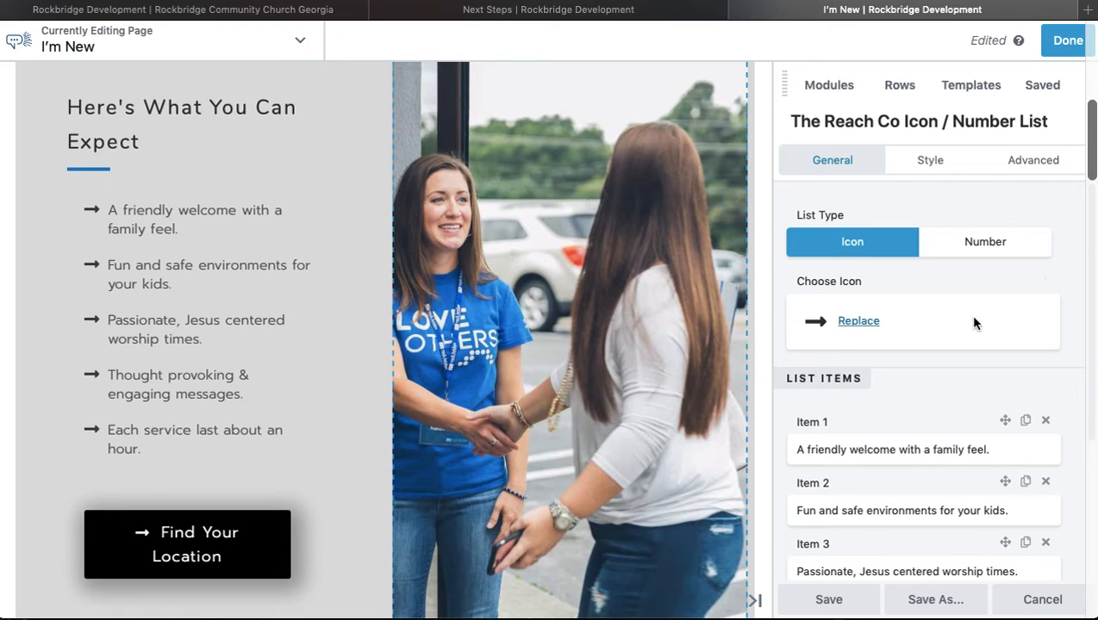
scroll(974, 323, down, 3)
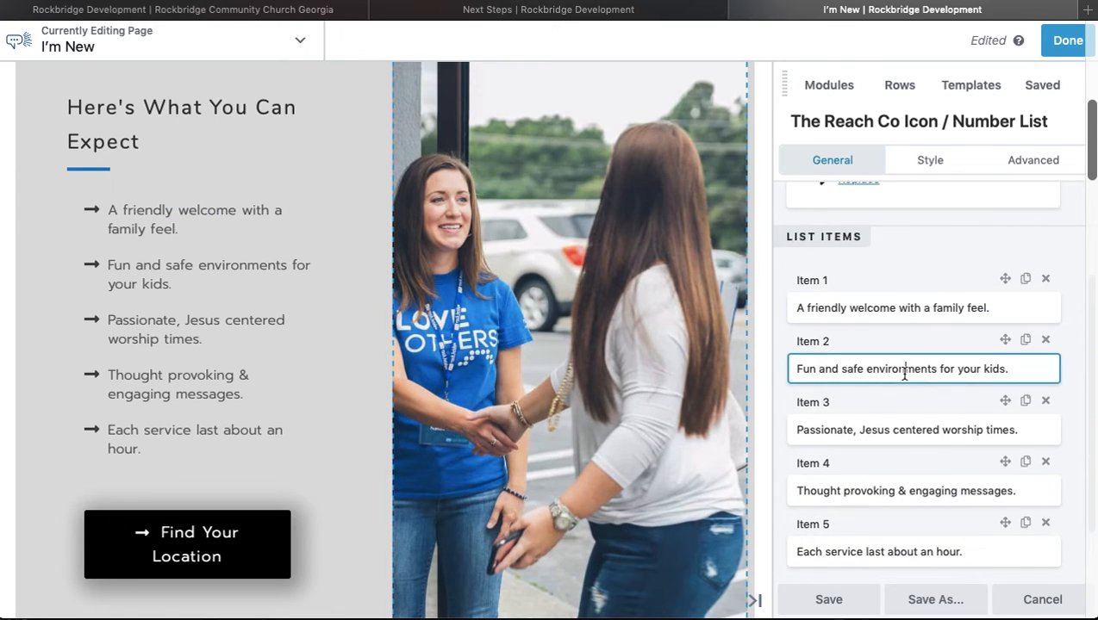
click(896, 430)
click(888, 485)
click(881, 549)
scroll(910, 348, up, 3)
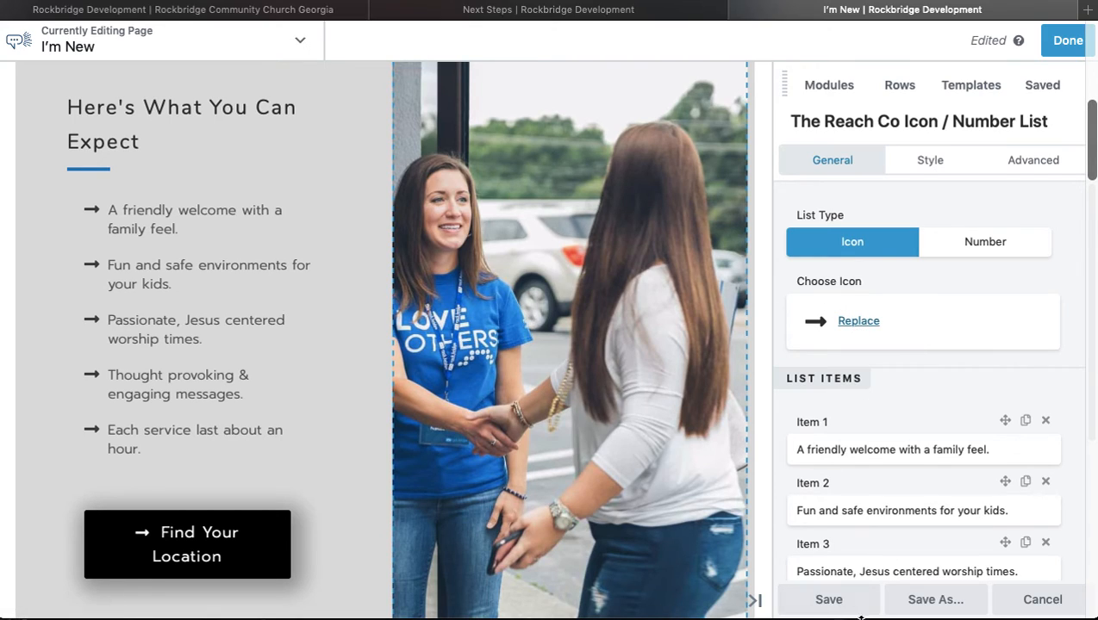
scroll(887, 433, down, 3)
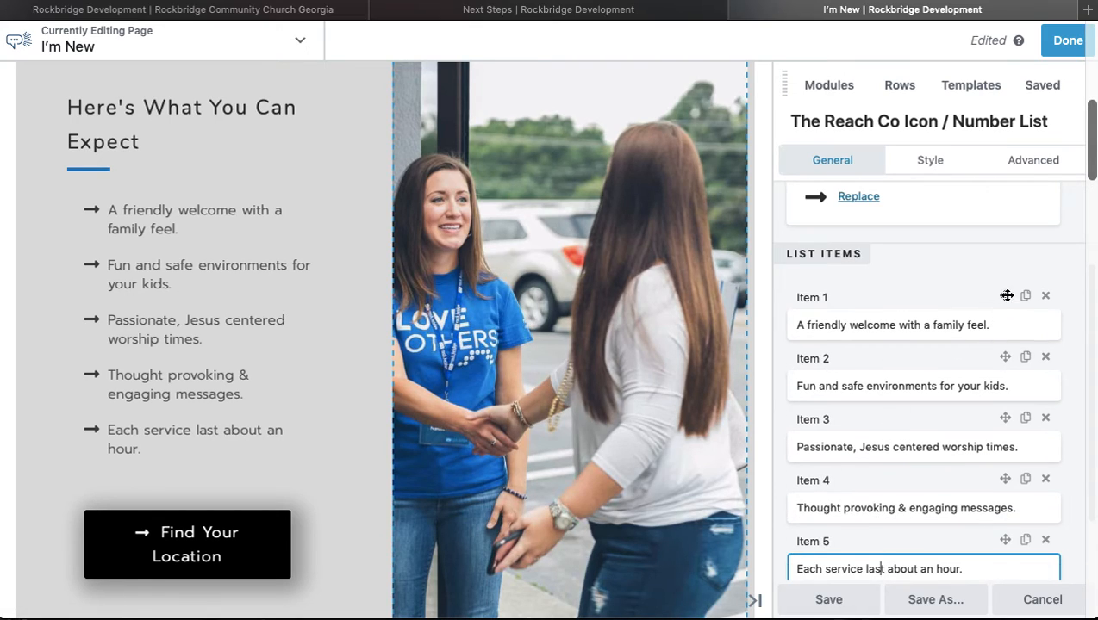
mouse_move(1007, 296)
mouse_down()
mouse_move(1005, 385)
mouse_move(994, 280)
mouse_move(1000, 289)
mouse_up()
click(823, 603)
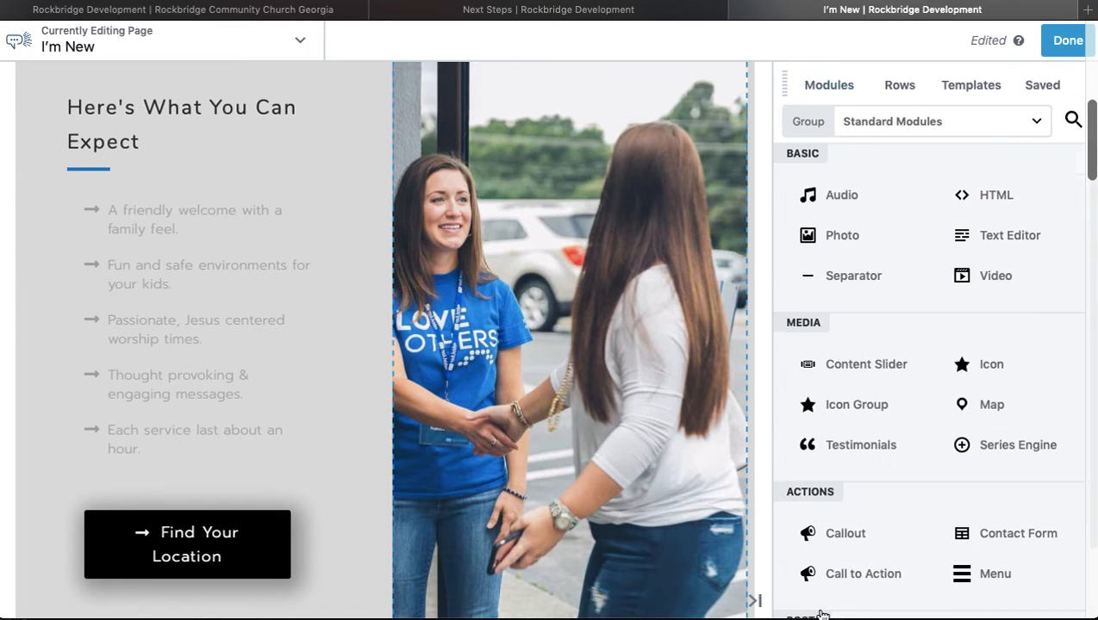
Step: Open the photo gallery below the Find Your Location section, review its photos in the gallery editor and update the gallery
scroll(280, 395, down, 2)
scroll(328, 371, down, 3)
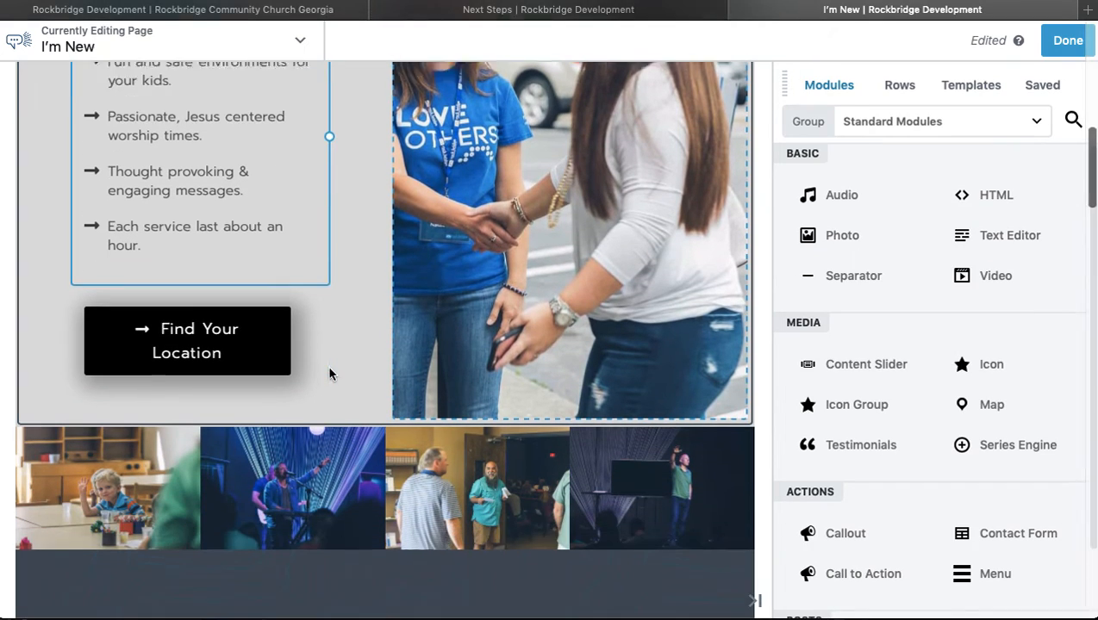
scroll(302, 334, down, 2)
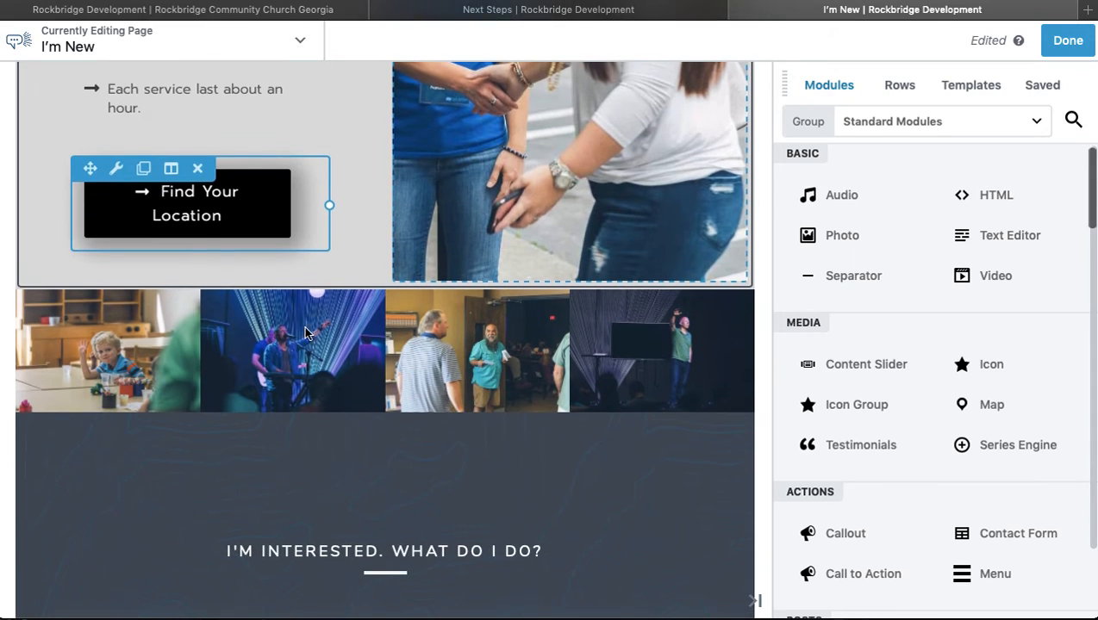
click(270, 357)
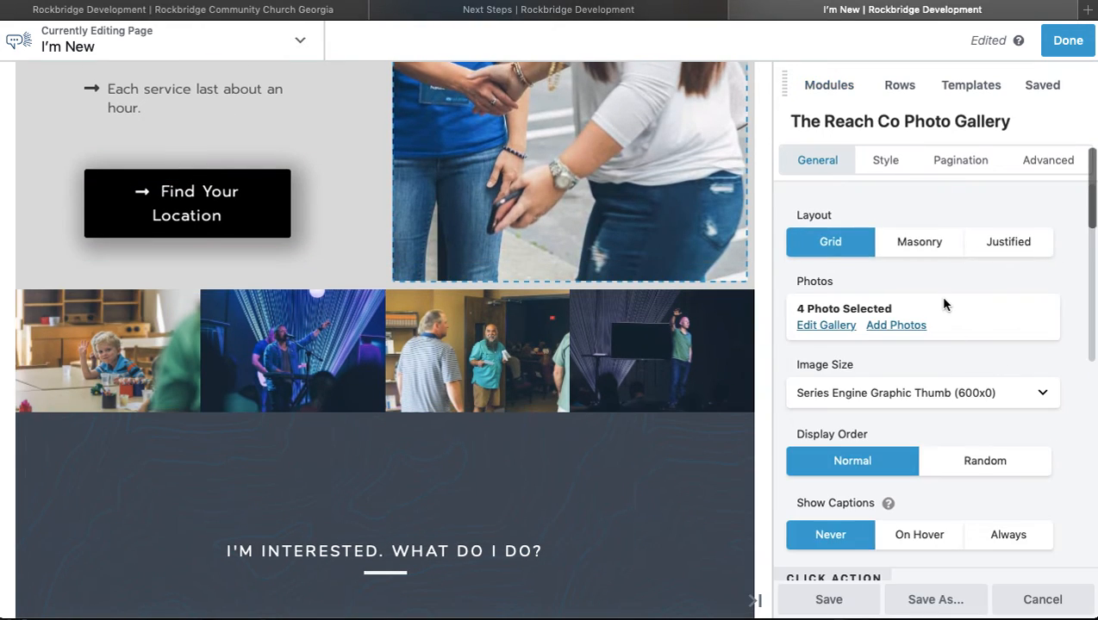
click(829, 325)
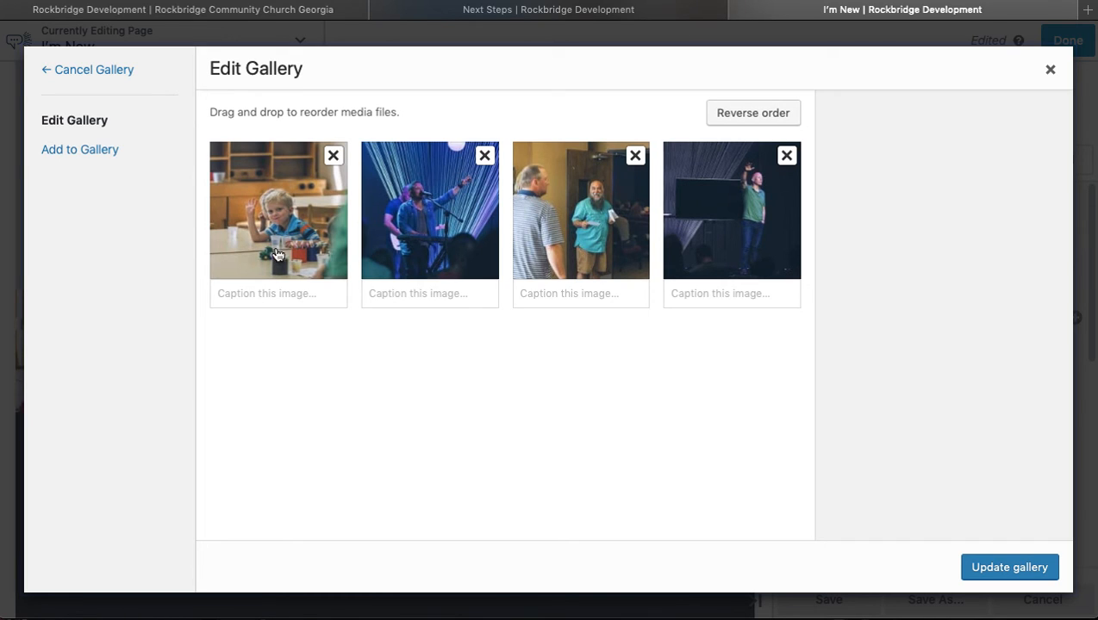
click(993, 574)
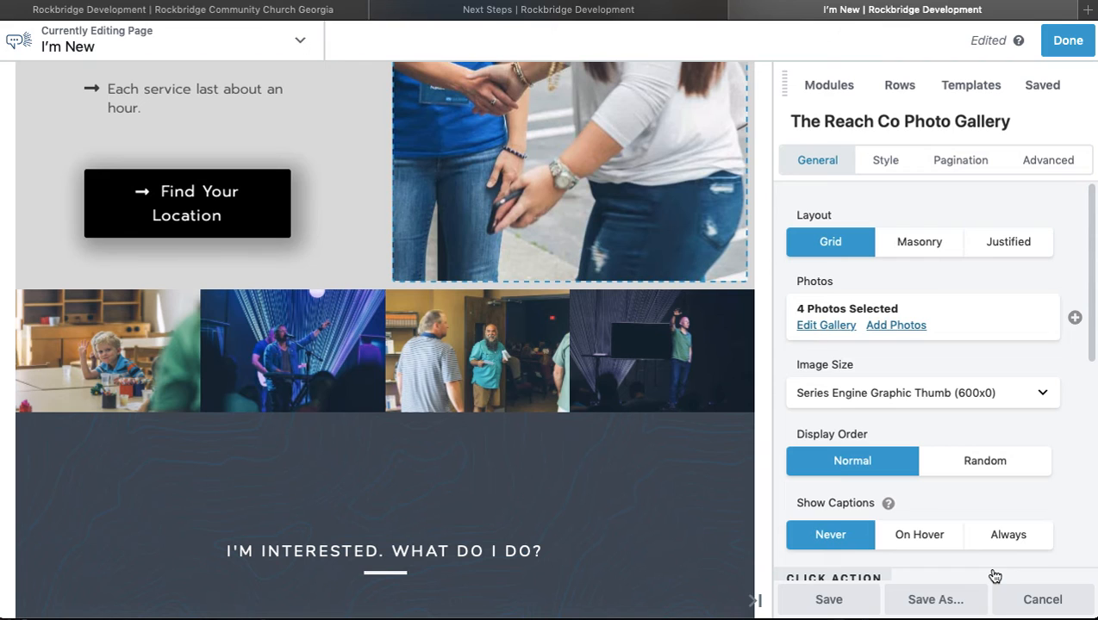
Step: Look over the I'm Interested cards and the How to Get Involved section, and return to the page's opening banner
scroll(717, 399, down, 5)
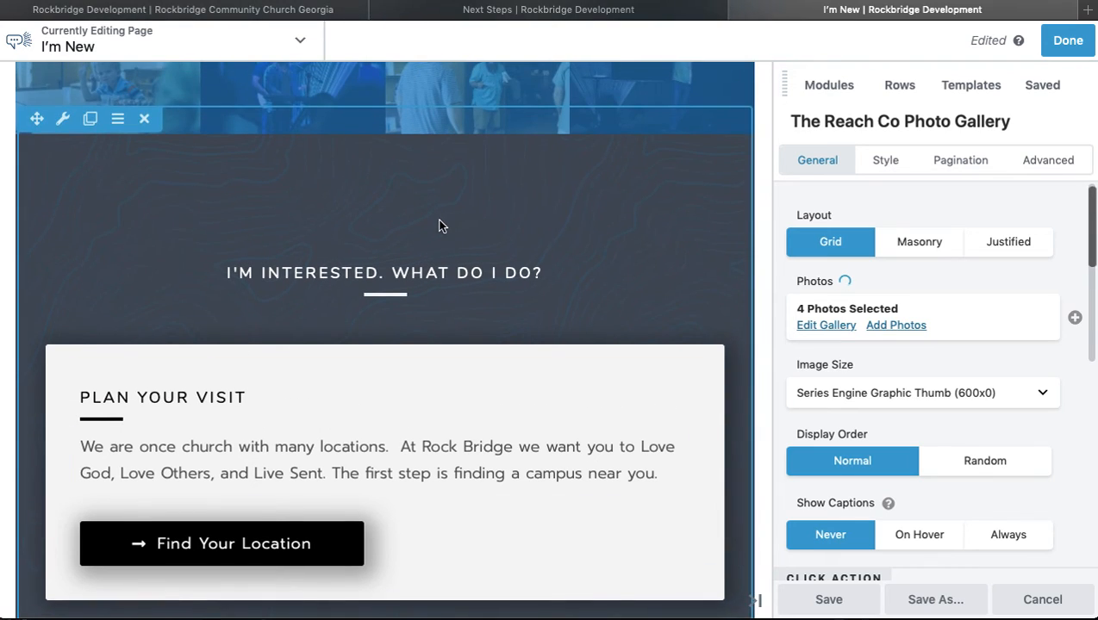
scroll(657, 284, down, 3)
scroll(620, 242, down, 2)
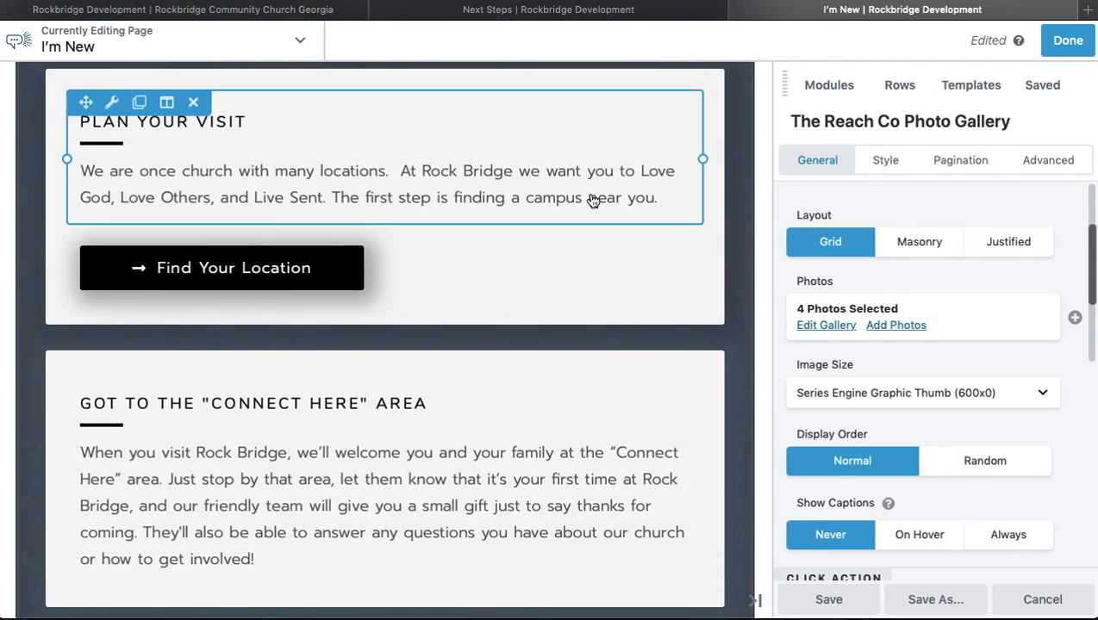
scroll(588, 200, up, 3)
scroll(588, 200, down, 6)
scroll(590, 199, down, 10)
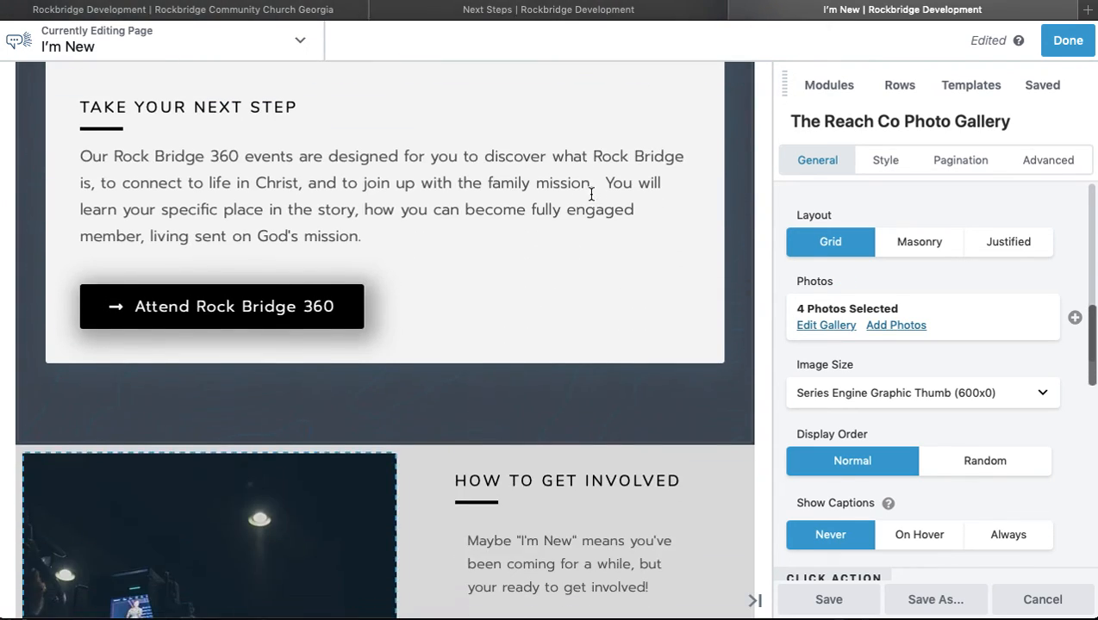
scroll(591, 194, down, 2)
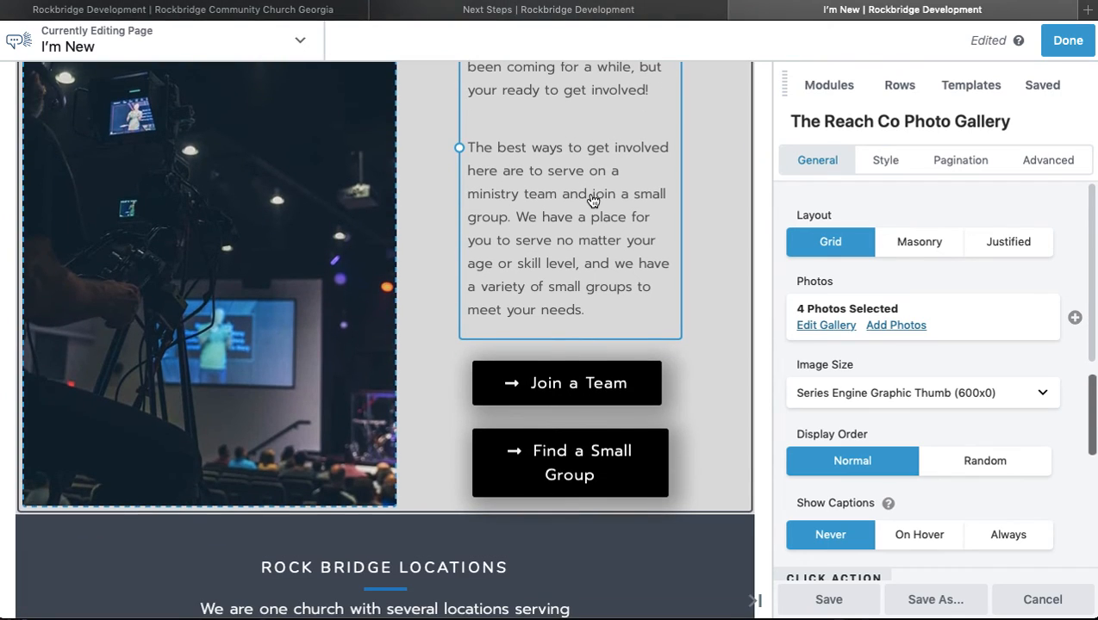
scroll(591, 194, up, 5)
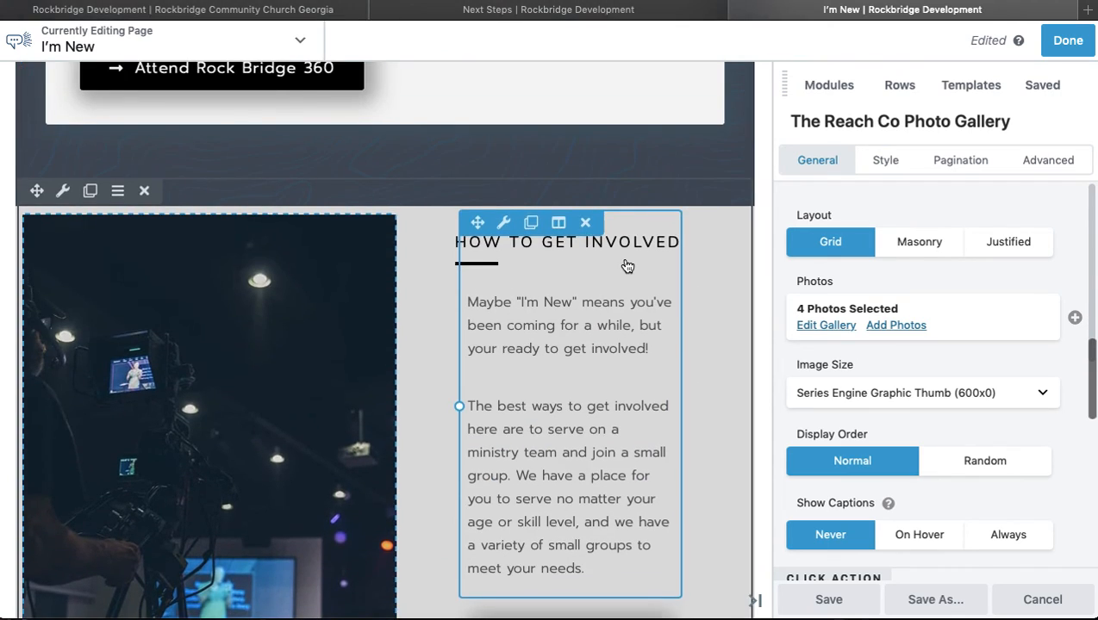
scroll(618, 207, up, 5)
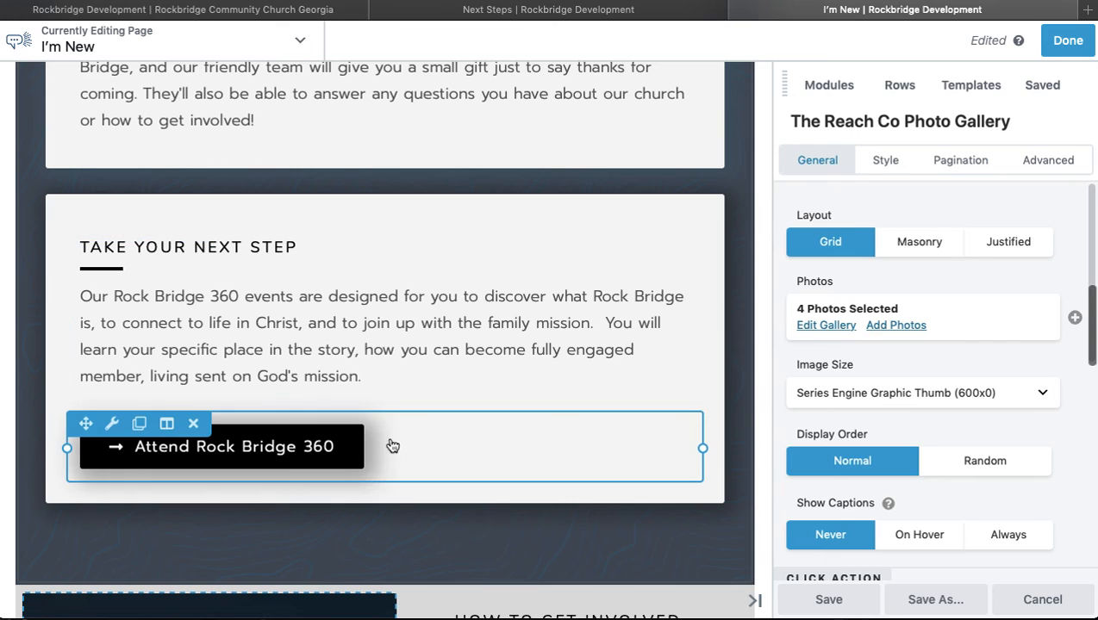
scroll(429, 445, down, 2)
scroll(429, 446, up, 15)
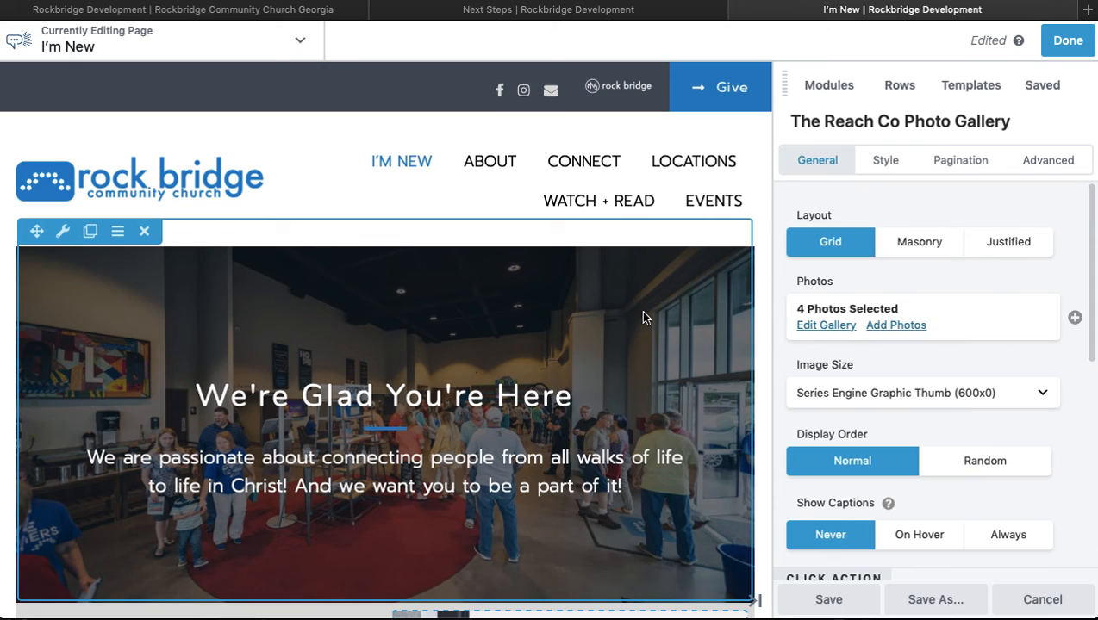
Step: Save the photo gallery settings, finish editing the I'm New page and publish its changes
click(829, 603)
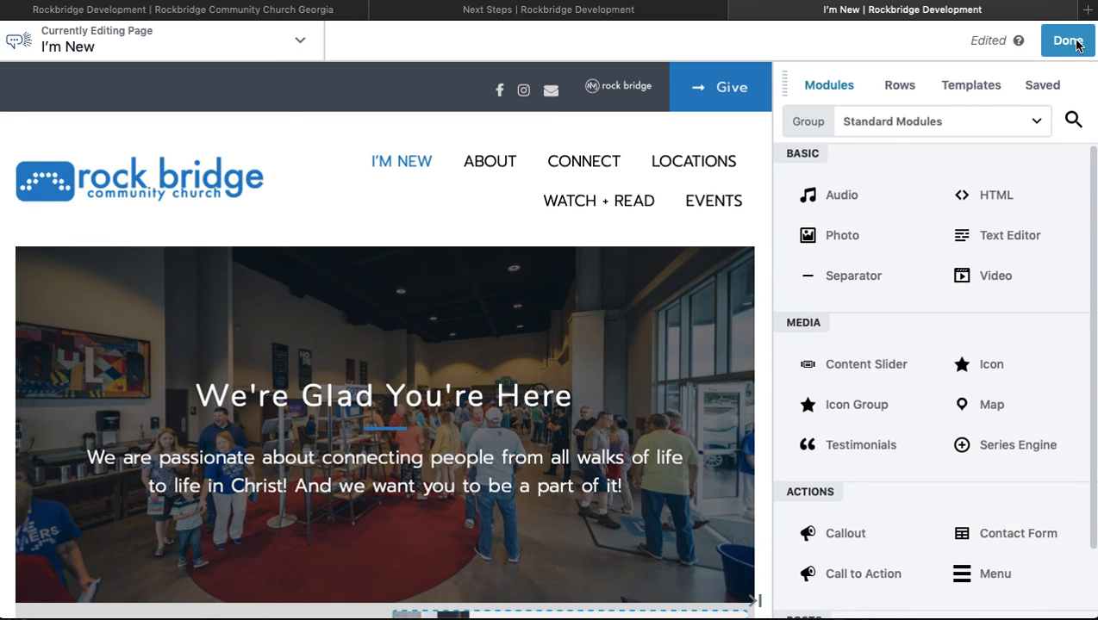
click(1067, 47)
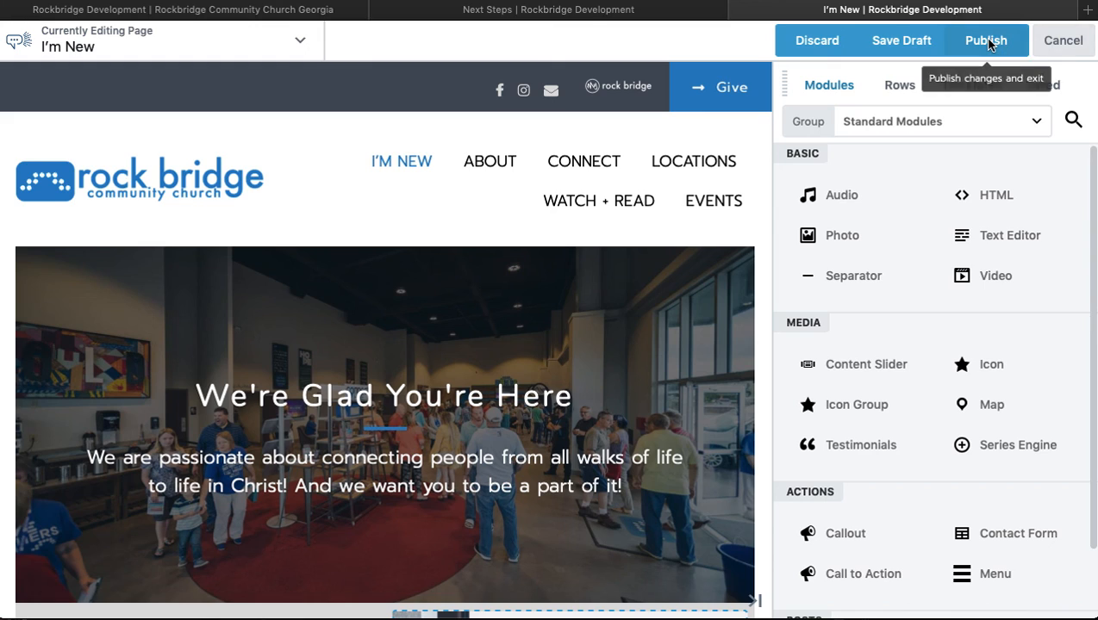
click(988, 43)
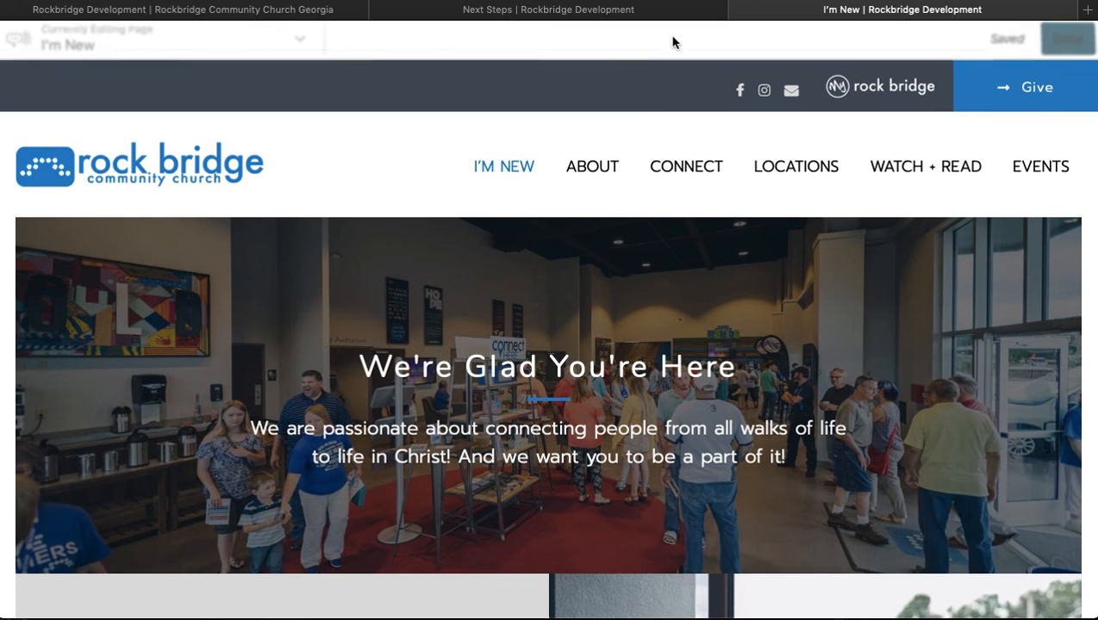